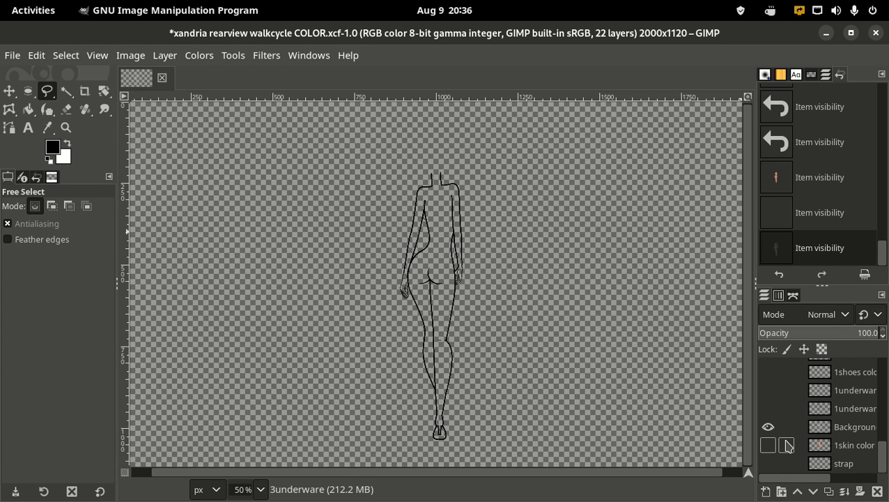
Step: Show the 1skin color layer and both frame 1 underwear layers together with the Background line art
click(768, 445)
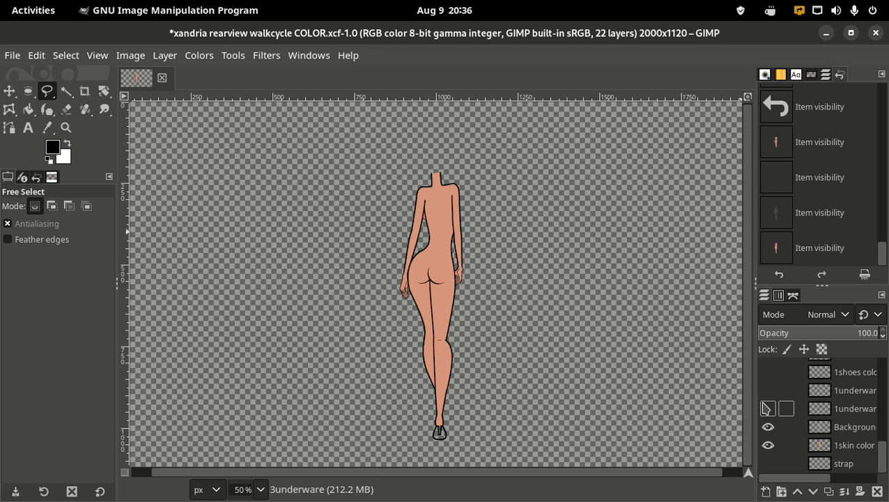
click(768, 409)
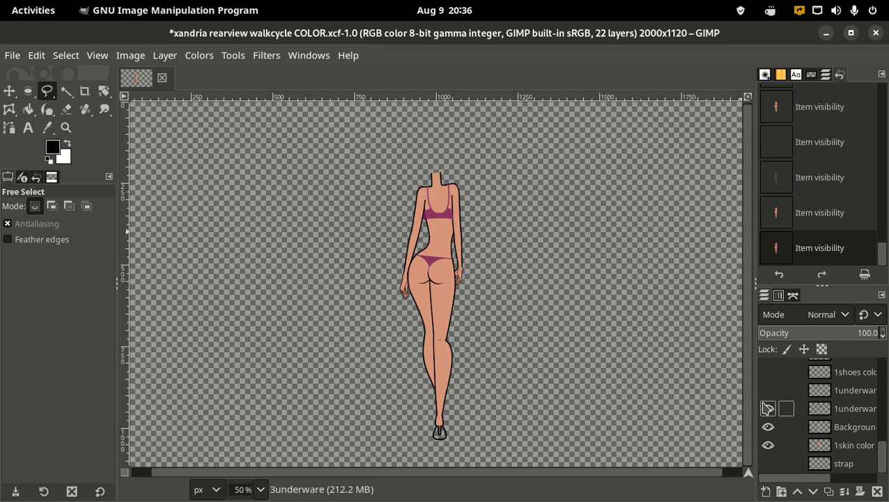
click(768, 390)
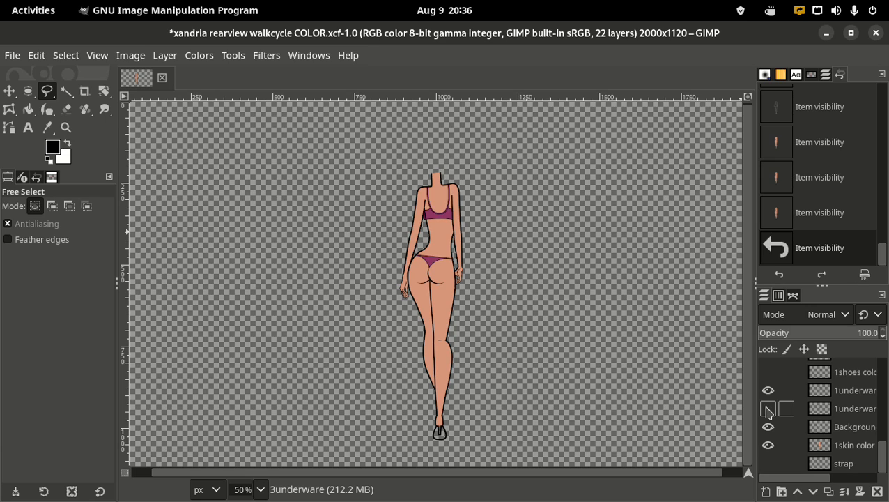
click(767, 408)
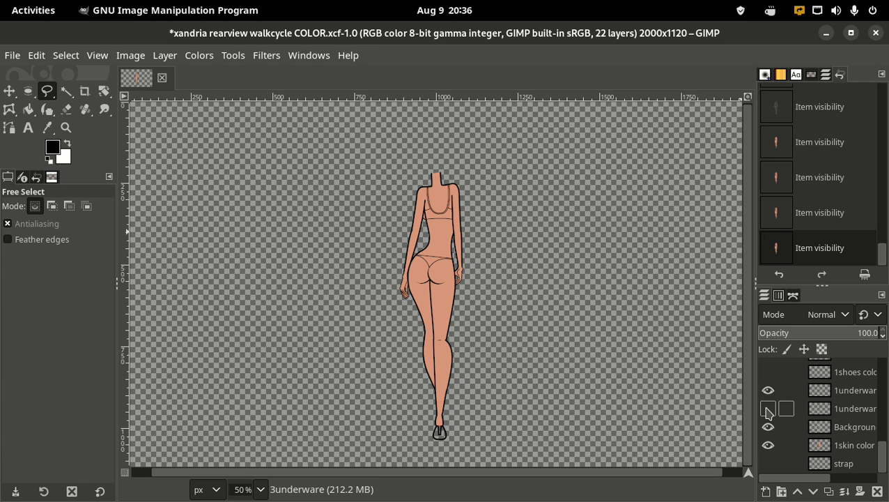
click(767, 409)
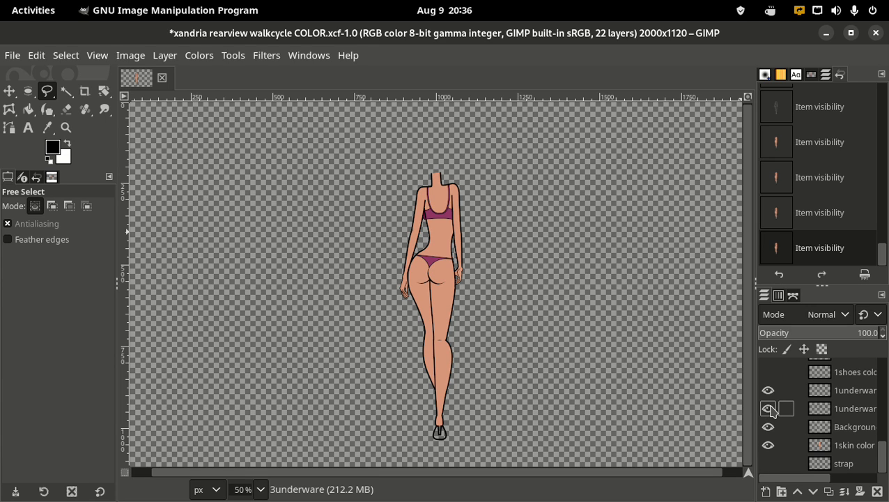
Step: Show frame 1's shoe color layer and the 1shoes layer to review the fully colored frame
scroll(770, 411, up, 1)
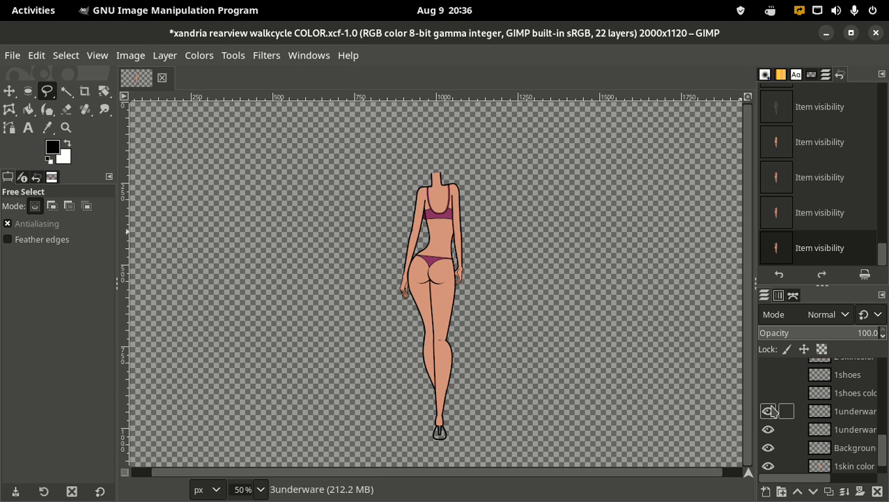
click(768, 393)
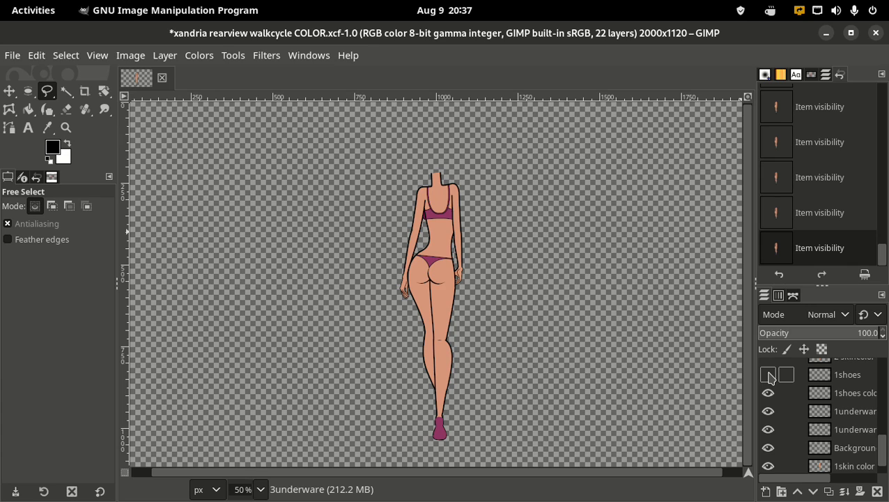
click(769, 375)
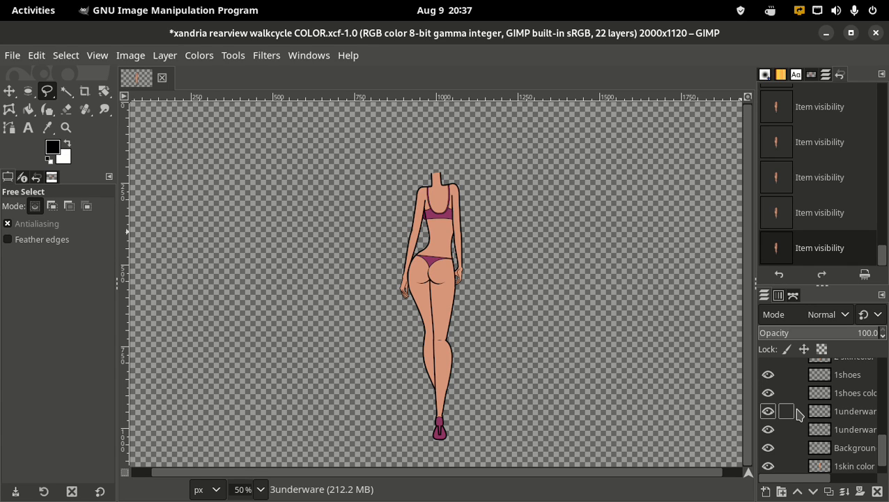
scroll(798, 412, up, 1)
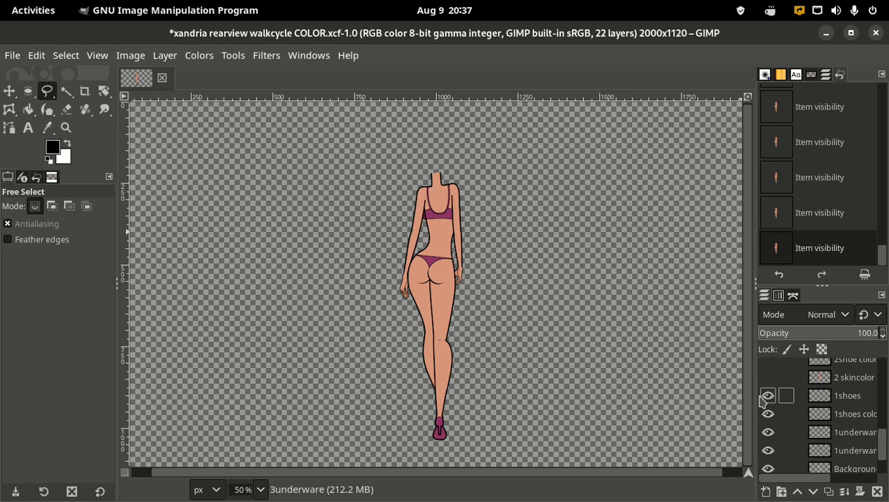
Step: Hide all frame 1 layers: both shoe layers, both underwear layers, Background and 1skin color
click(767, 395)
click(767, 413)
click(767, 432)
click(767, 451)
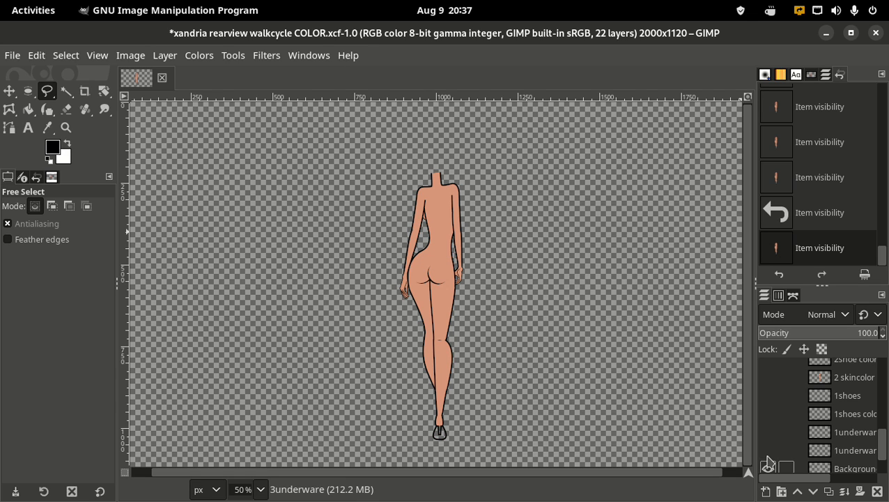
scroll(768, 460, down, 1)
click(768, 427)
click(776, 448)
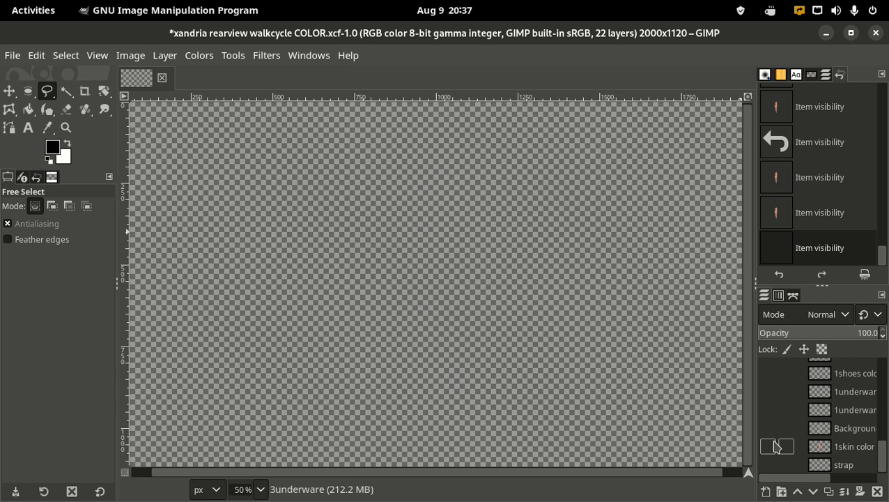
Step: Show frame 2's 2 (140ms) line art, 2 skincolor and shoe color layers
scroll(776, 446, up, 2)
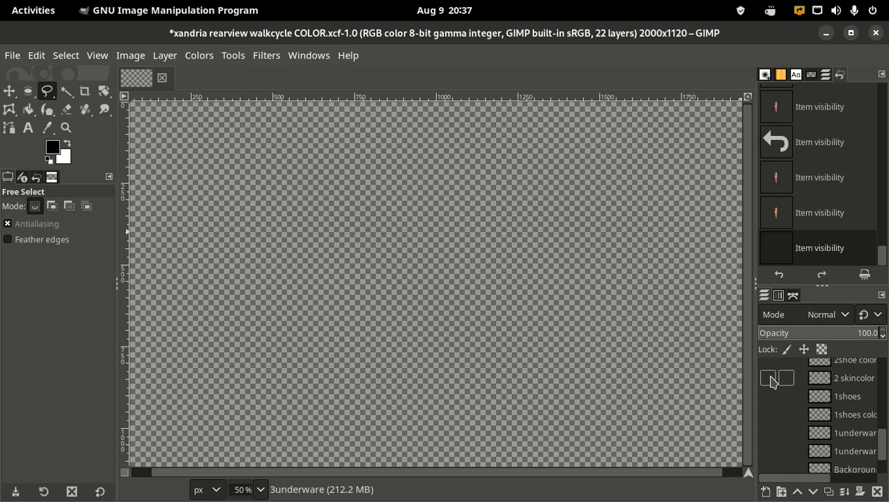
click(769, 362)
scroll(771, 414, up, 1)
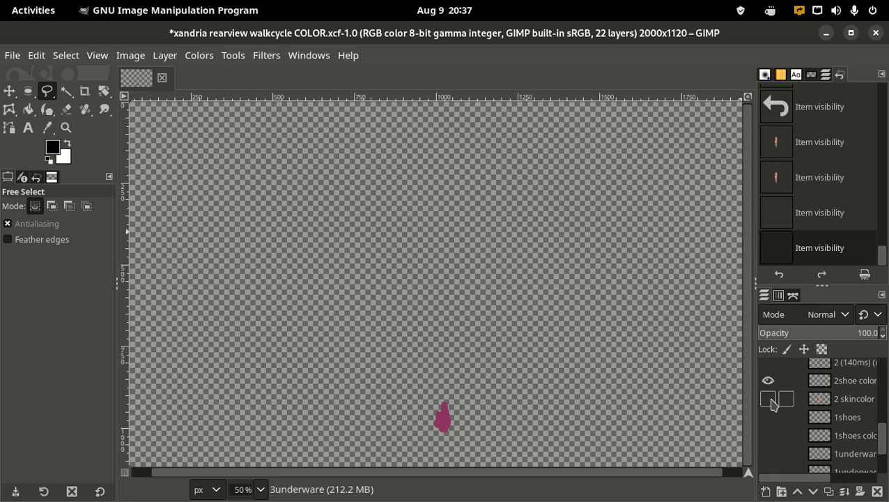
click(769, 400)
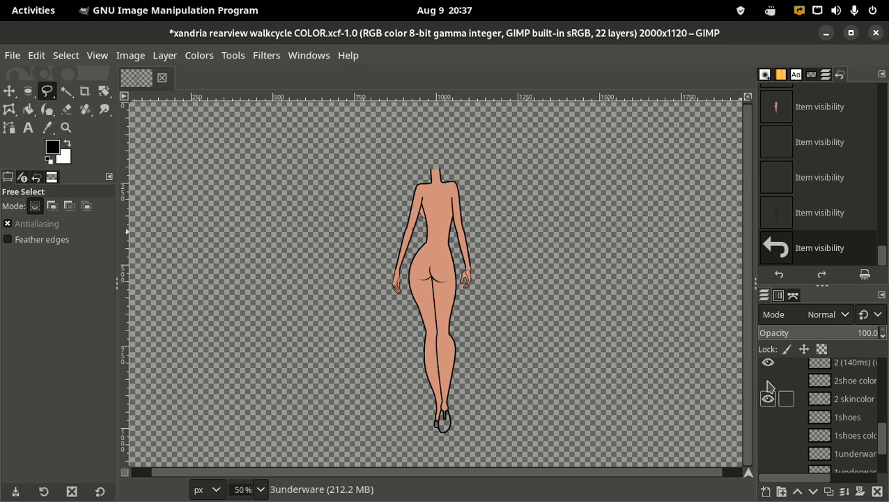
click(767, 381)
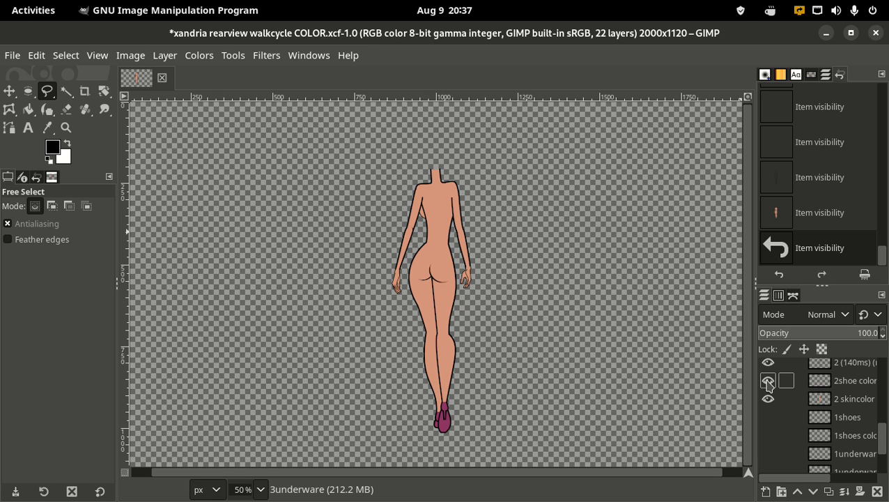
Step: Show both frame 2 underwear layers and the 2shoe layer to review the fully colored frame
scroll(767, 381, up, 2)
click(768, 385)
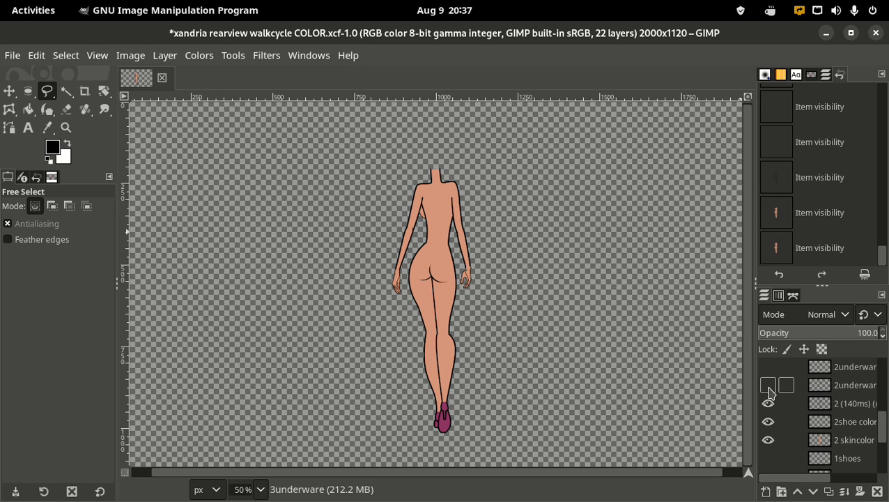
click(772, 366)
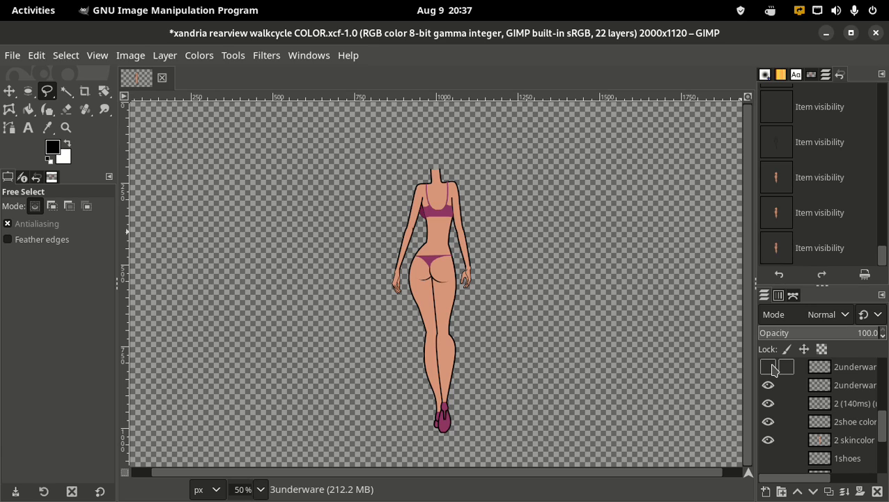
scroll(772, 369, up, 1)
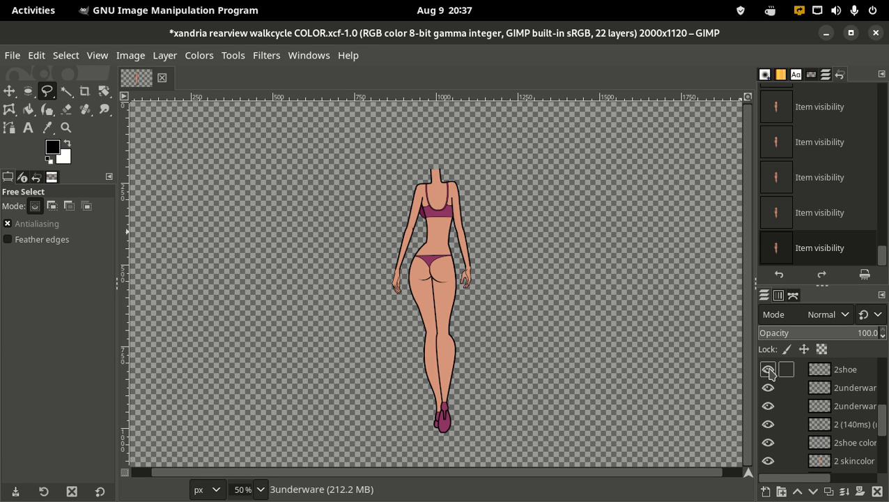
Step: Hide all frame 2 layers and show only frame 3's 3 (140ms) line art and 3underware layers
click(772, 388)
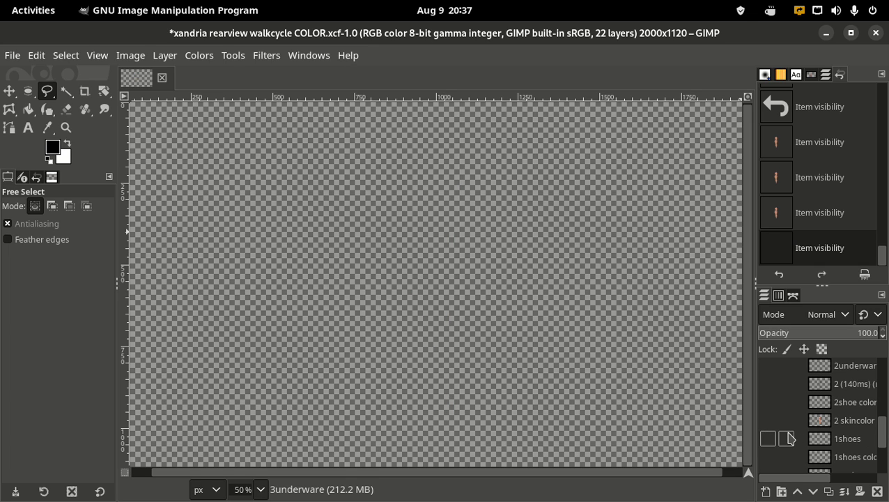
scroll(787, 430, up, 2)
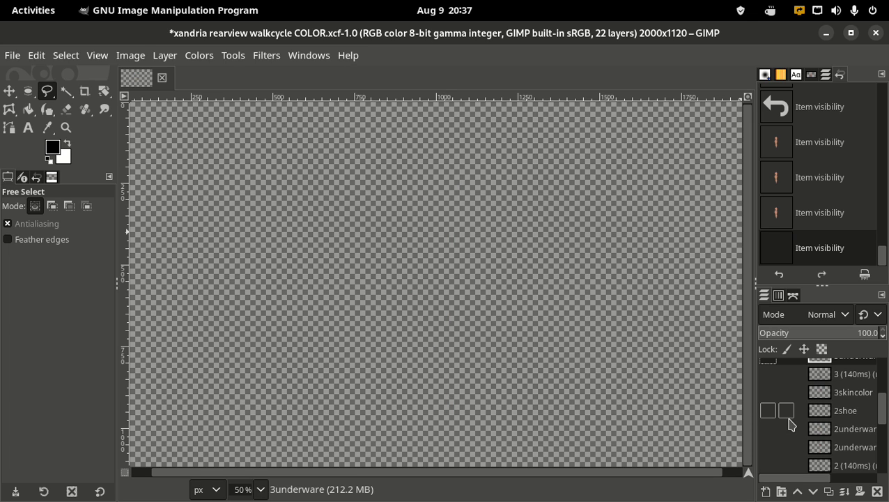
click(767, 374)
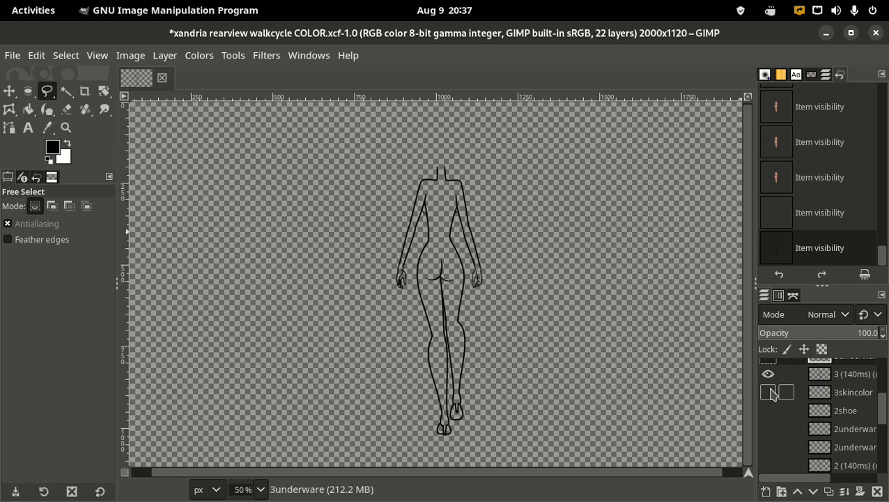
click(770, 392)
scroll(827, 397, up, 1)
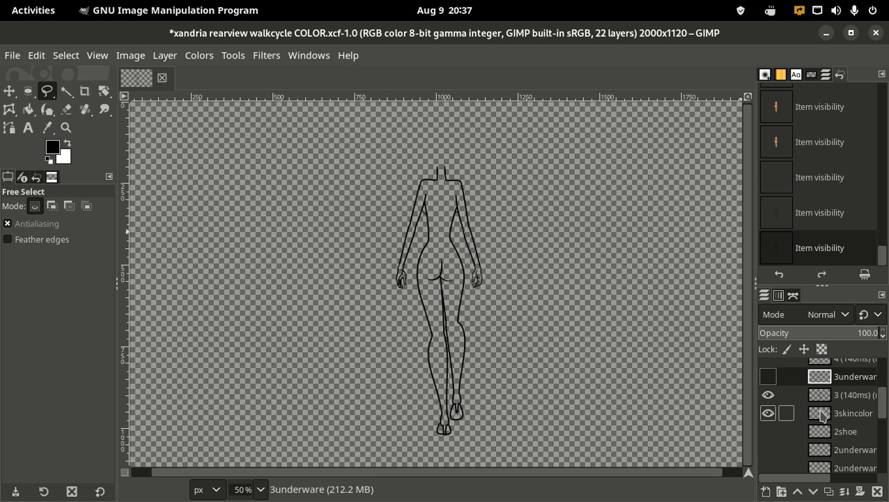
click(823, 415)
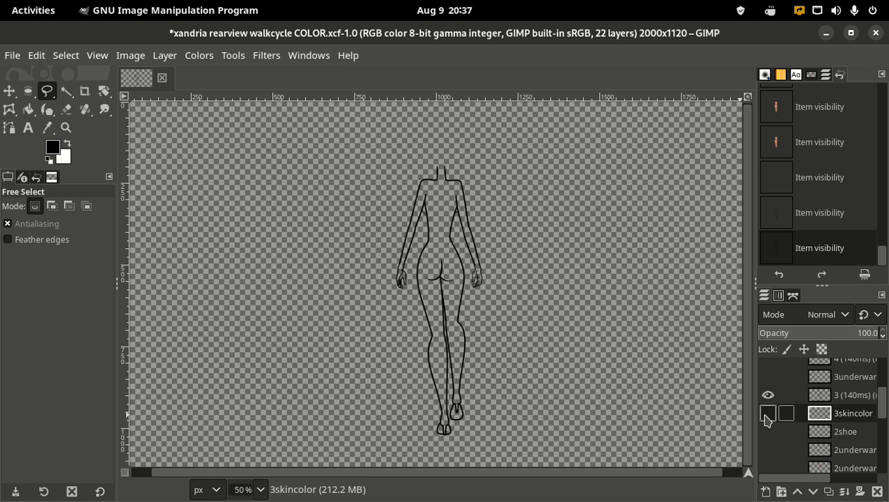
click(767, 376)
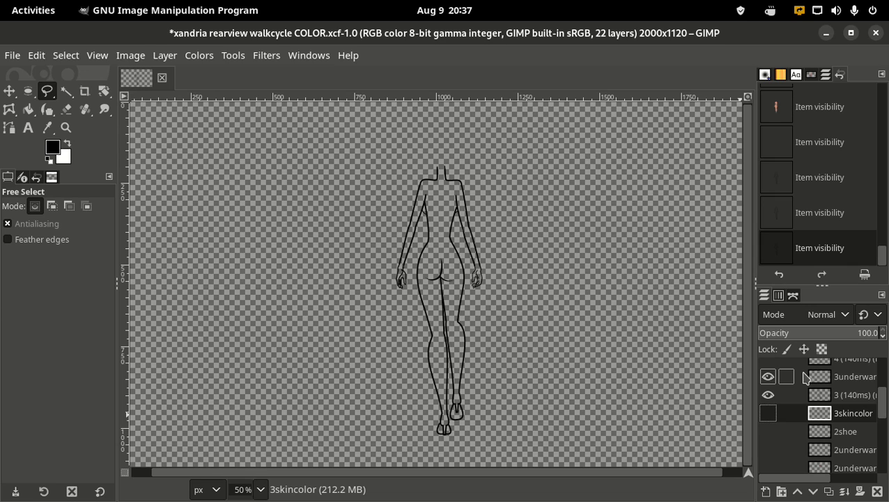
Step: Select and show the strap layer, and hide the 3 (140ms) line art layer to isolate the strap drawing
scroll(805, 377, down, 5)
click(823, 467)
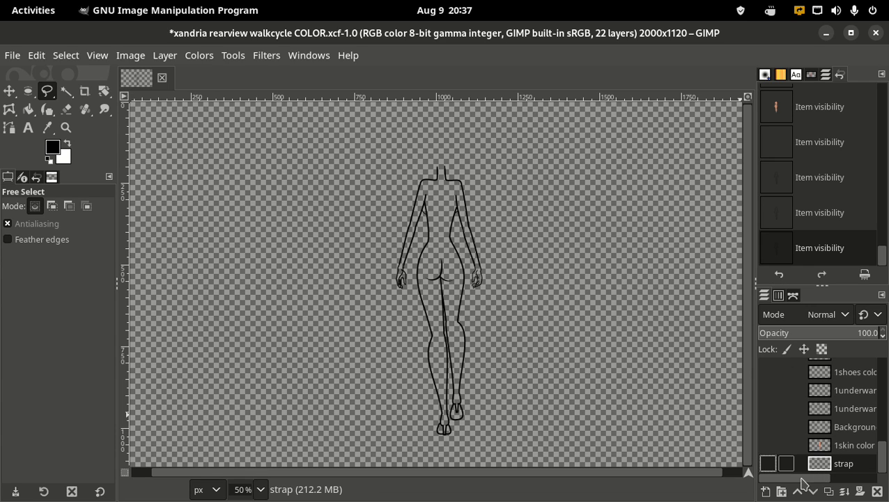
click(769, 464)
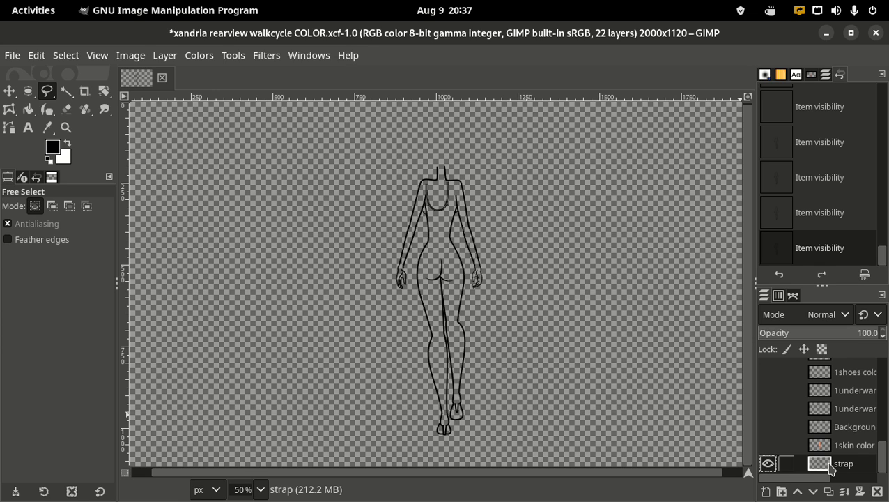
scroll(767, 391, up, 5)
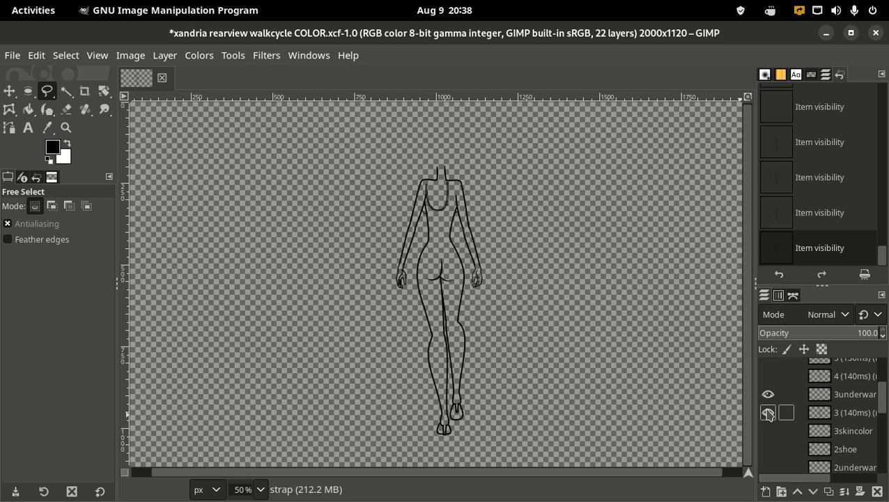
click(767, 394)
click(767, 395)
click(766, 413)
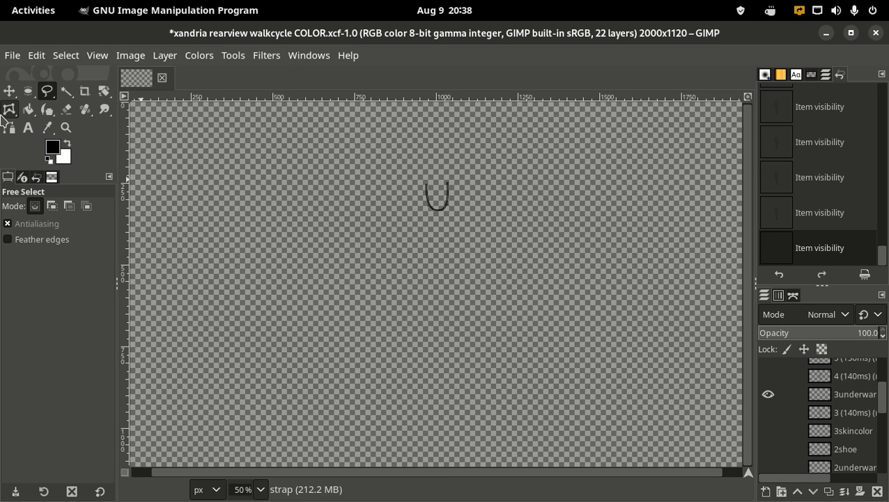
Step: Enclose the strap drawing in a four-sided Free Select outline and copy its pixels
click(406, 160)
click(393, 235)
click(506, 234)
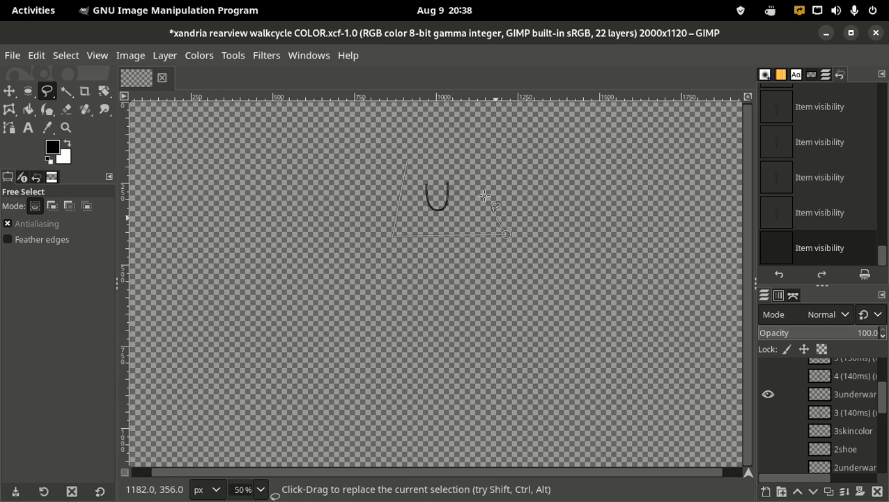
click(477, 155)
click(406, 160)
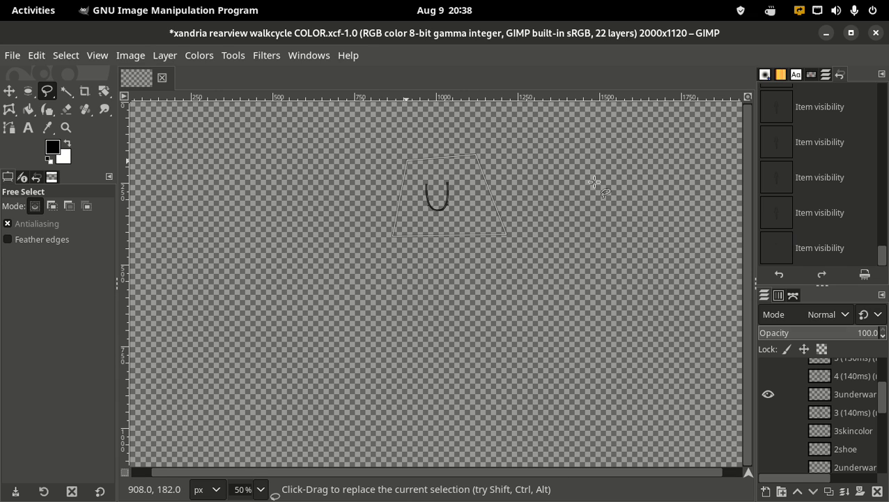
key(Return)
key(ctrl+c)
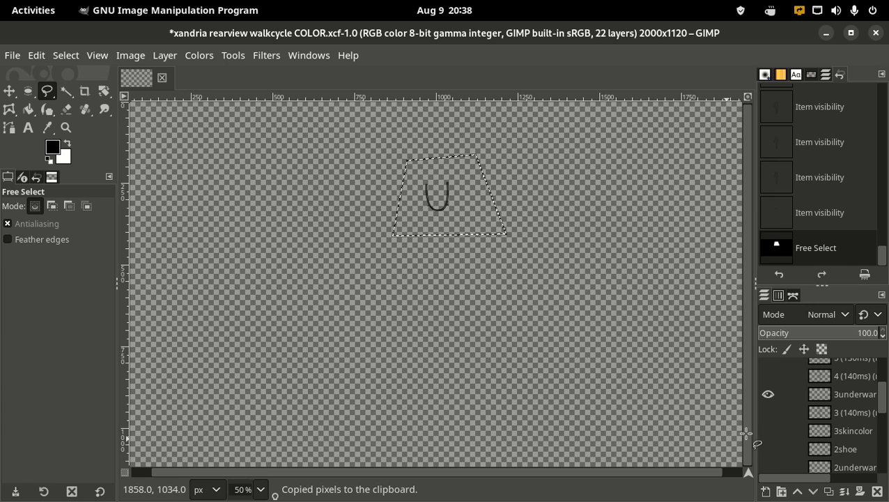
Step: Hide the strap layer, make 3underware the active layer and show the 3 (140ms) line art again
scroll(794, 425, down, 2)
scroll(798, 427, down, 5)
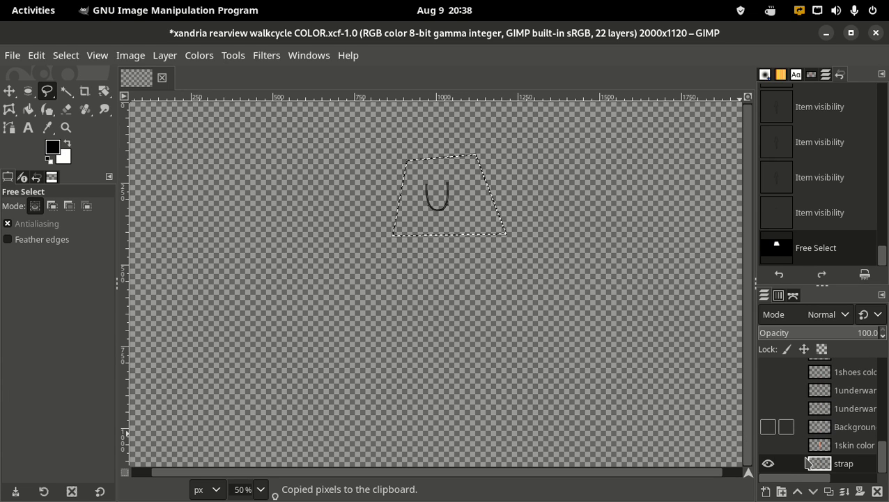
click(767, 463)
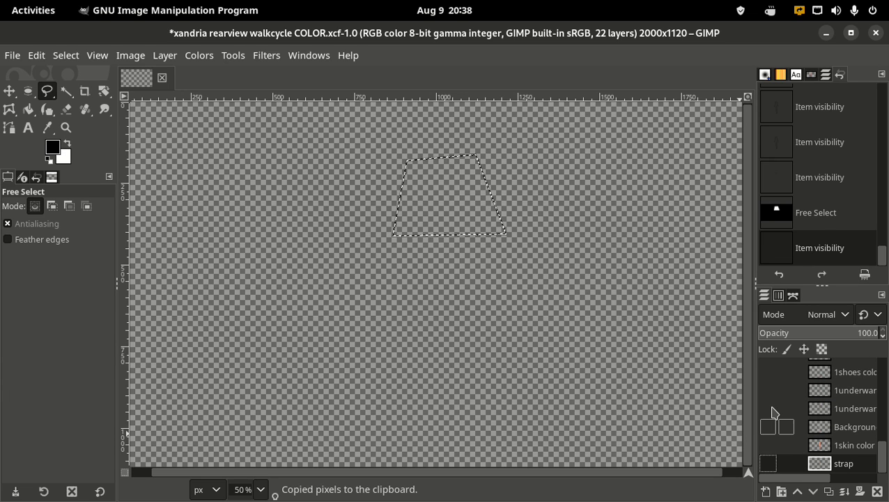
scroll(773, 411, up, 5)
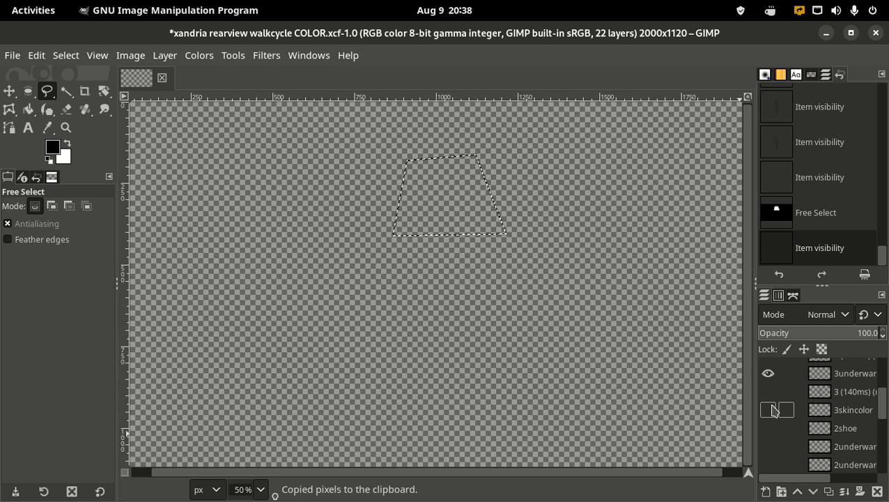
scroll(773, 412, up, 2)
click(767, 432)
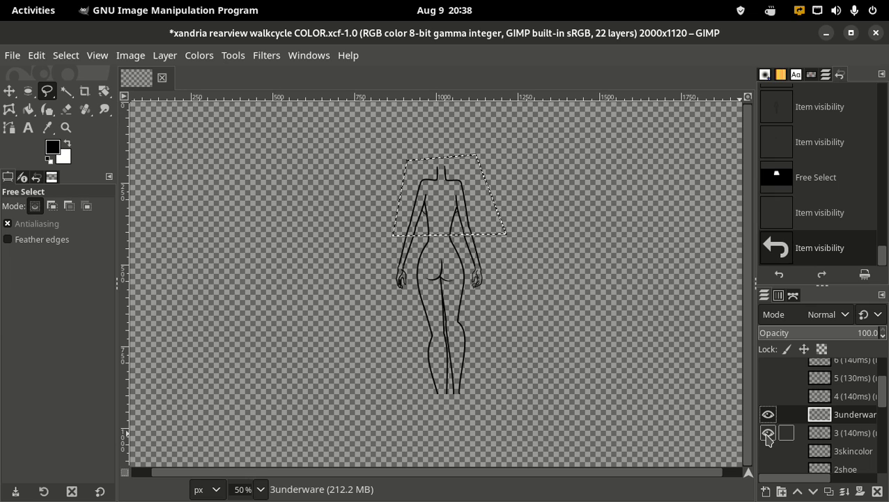
Step: Paste the copied strap drawing into 3underware and move it up and right so its right end meets the shoulder line
key(ctrl+v)
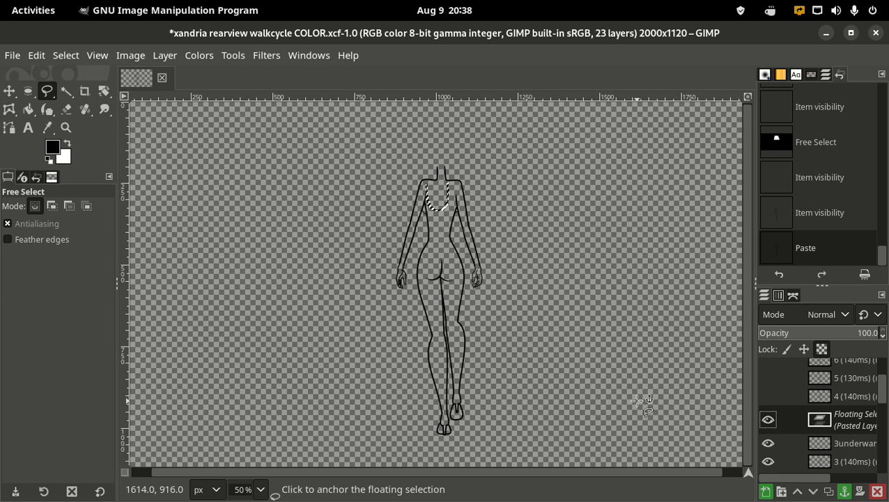
scroll(562, 347, up, 4)
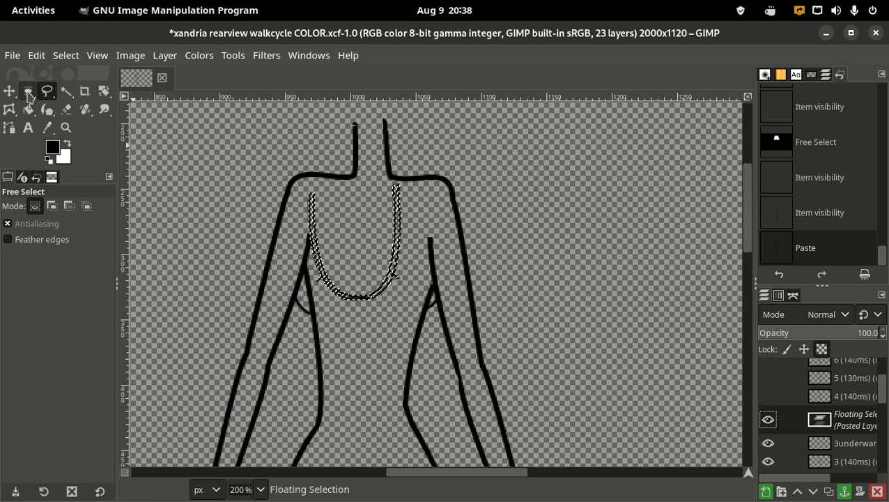
key(m)
drag(397, 293, 416, 287)
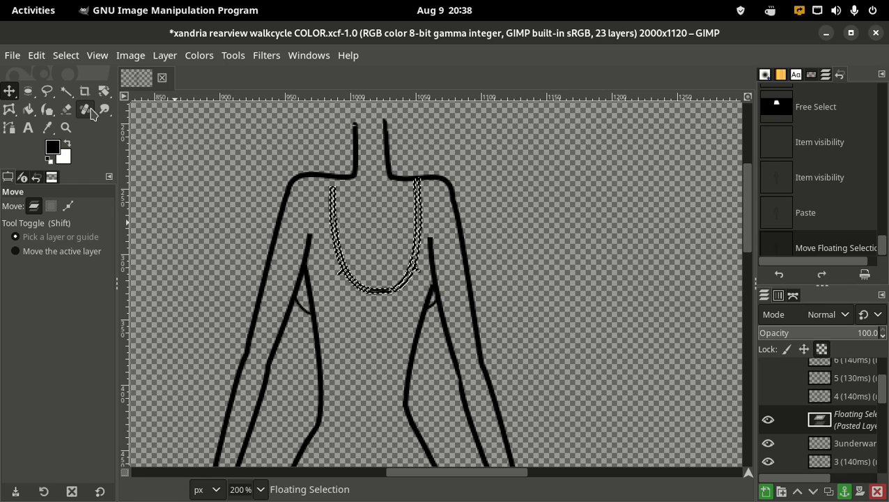
Step: Rotate the pasted strap by 5.49°, nudge it slightly left between the shoulders and anchor it to the 3underware layer
click(104, 91)
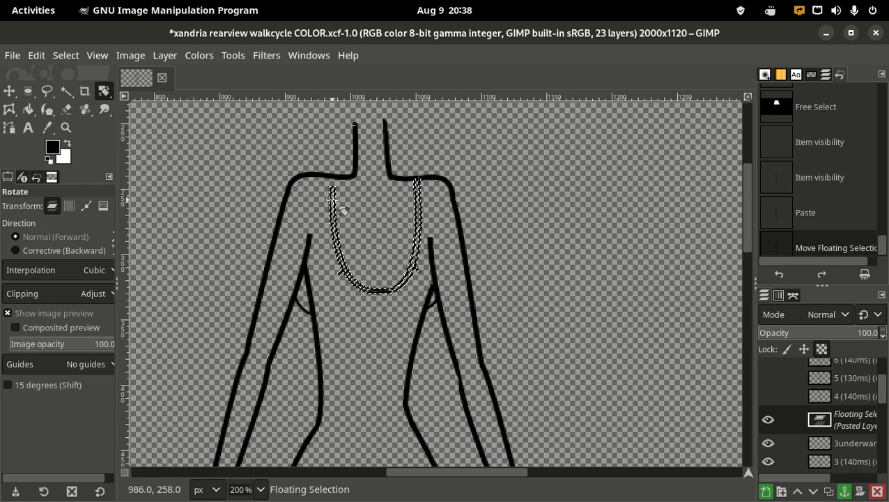
drag(334, 203, 325, 185)
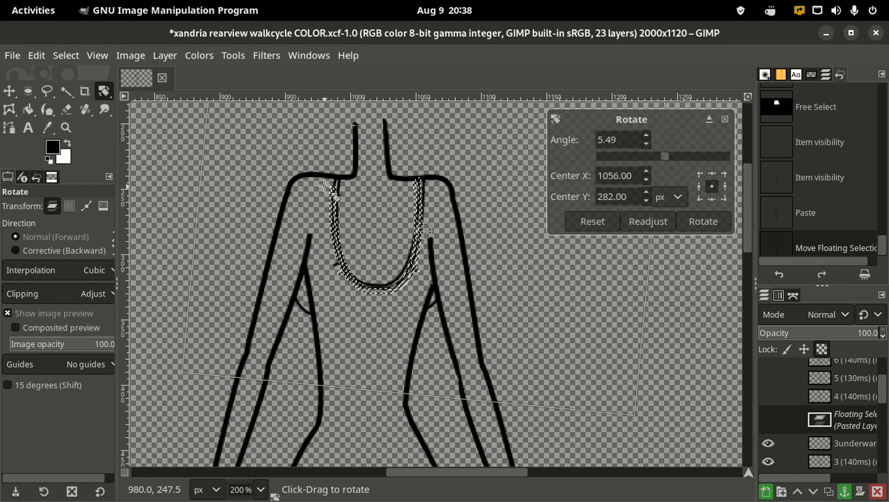
click(14, 94)
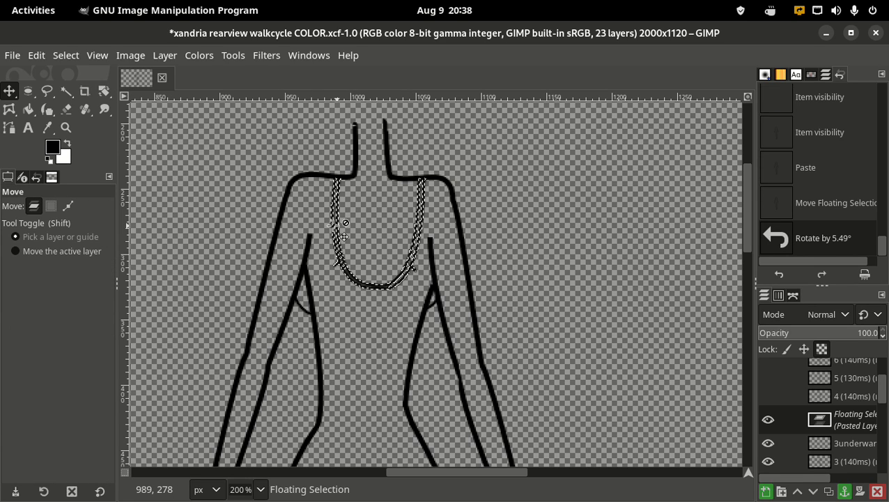
drag(343, 237, 338, 236)
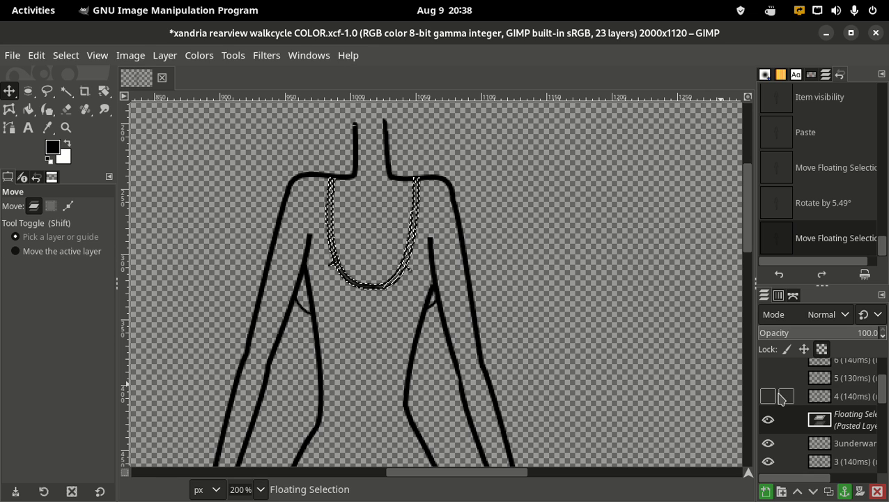
key(ctrl+h)
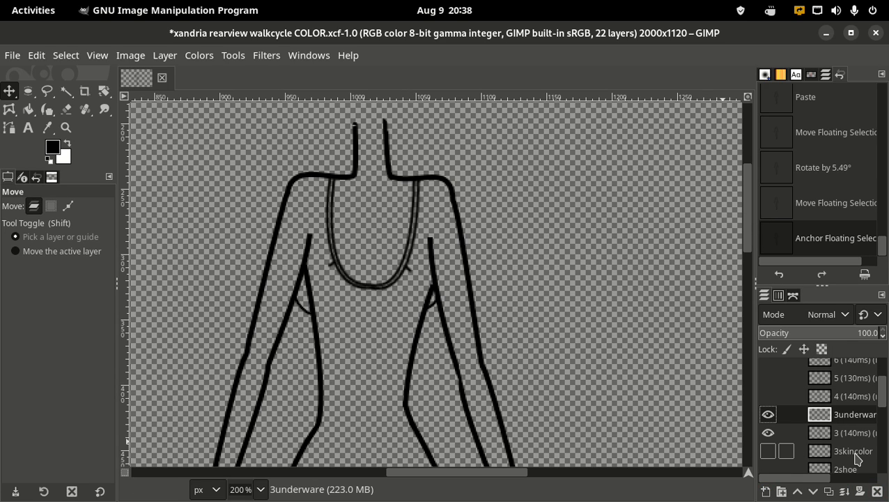
Step: Draw a slightly sagging path from the strap's left side to the left armpit and stroke it with a 2 px line
key(b)
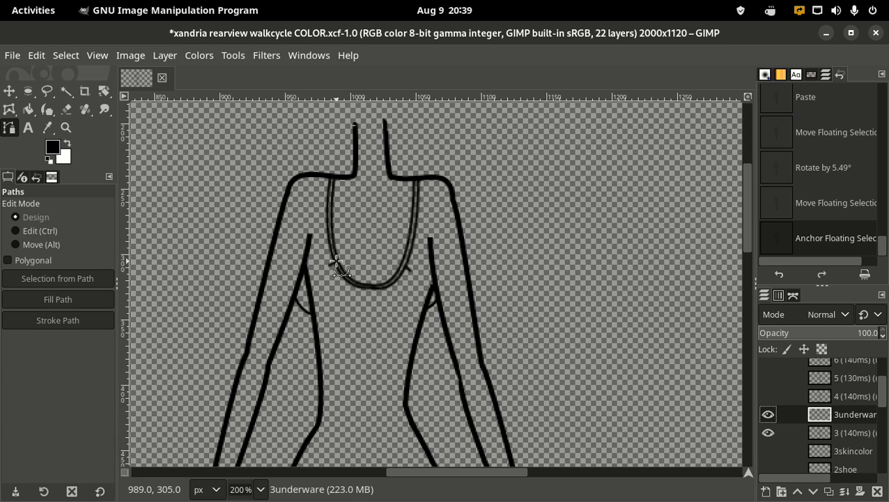
key(3)
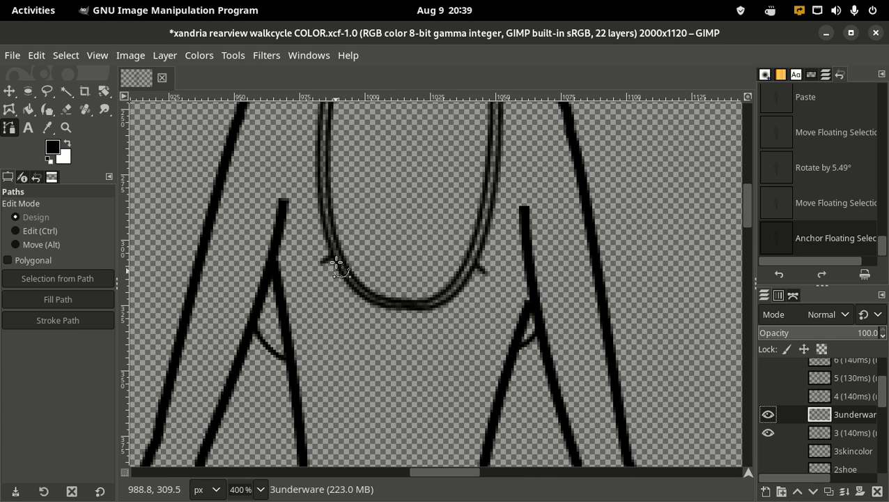
click(333, 255)
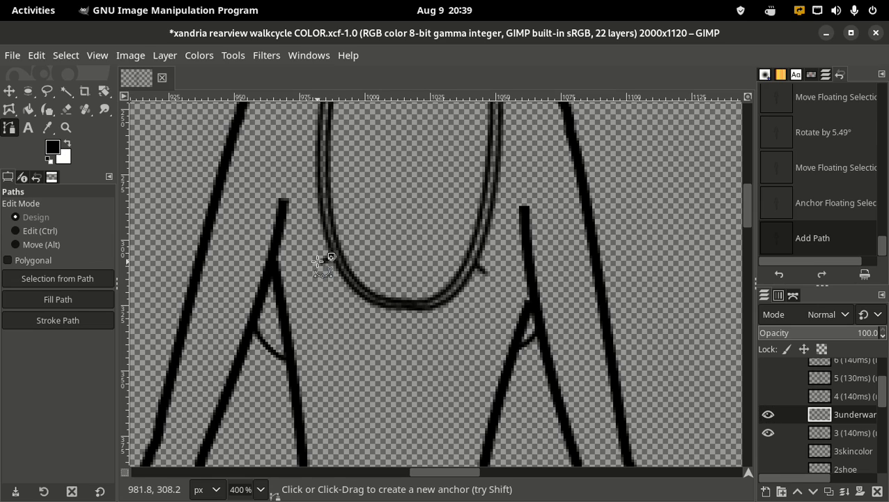
click(278, 268)
drag(304, 264, 307, 275)
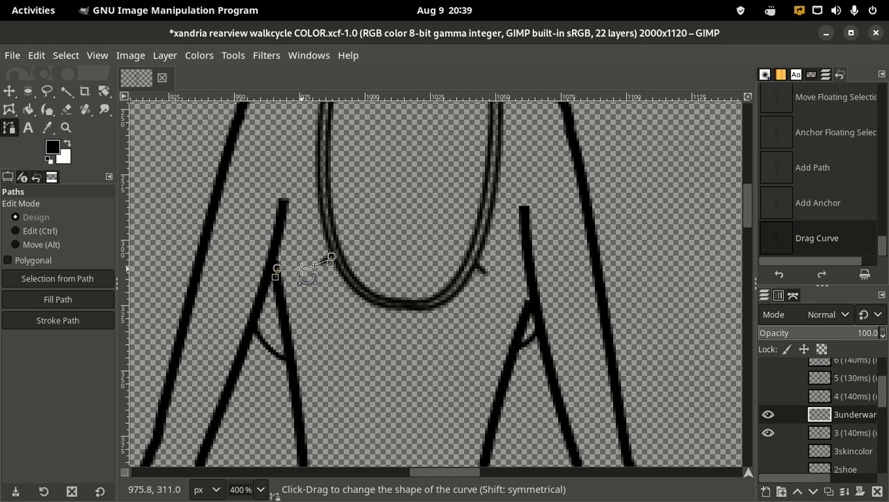
click(66, 322)
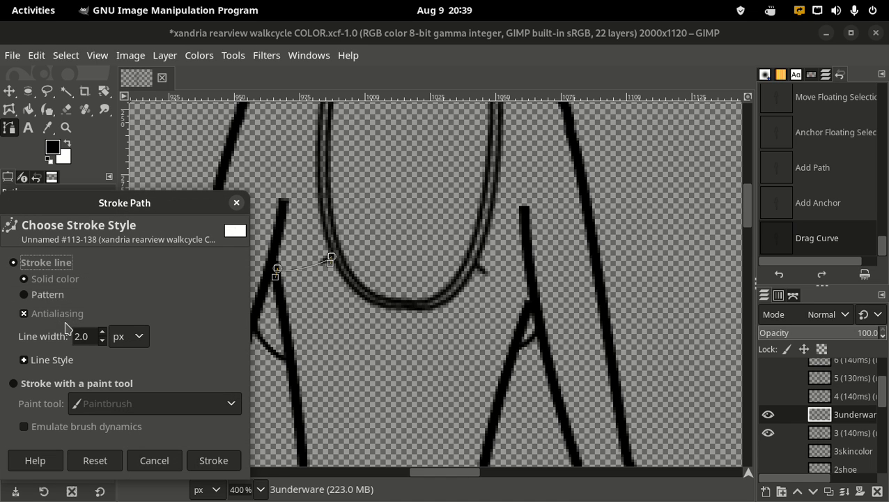
click(213, 460)
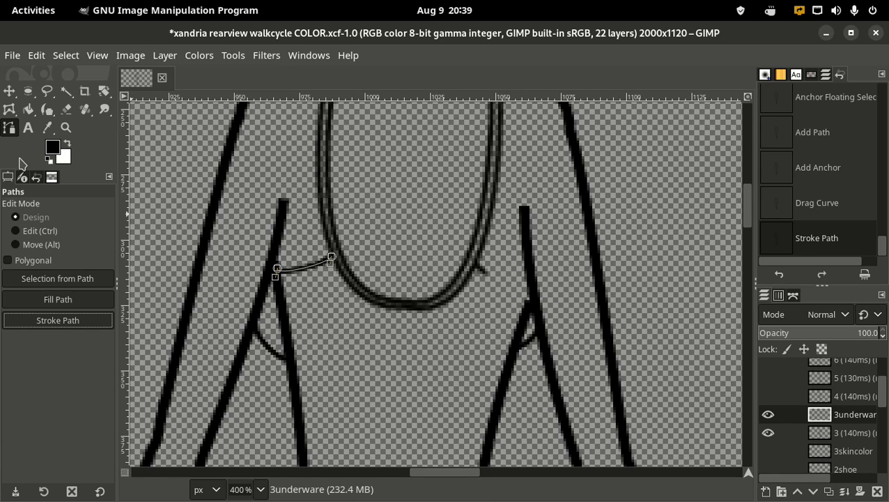
Step: Draw a slightly sagging path from the strap's right side to the right armpit and stroke it as a solid line
click(10, 93)
click(9, 127)
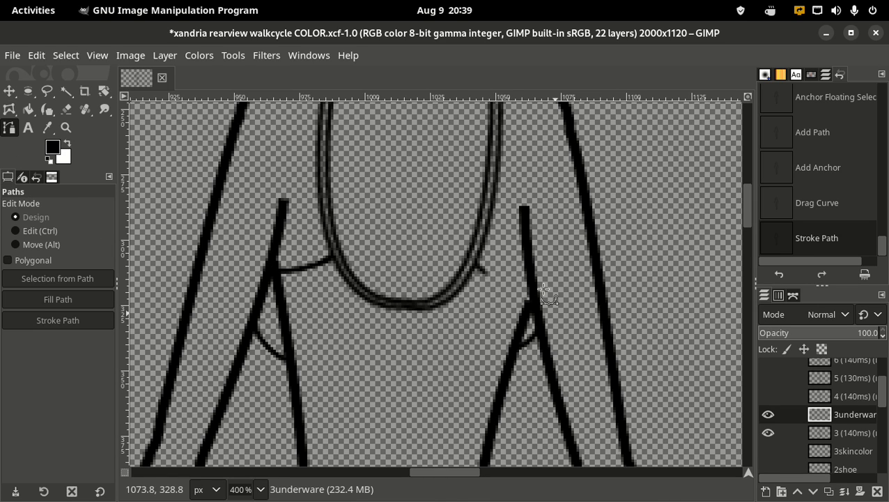
click(475, 263)
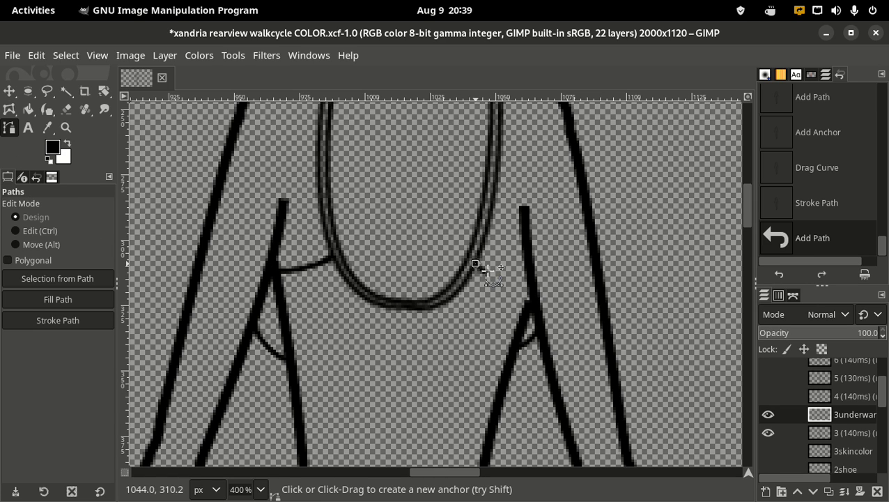
click(531, 284)
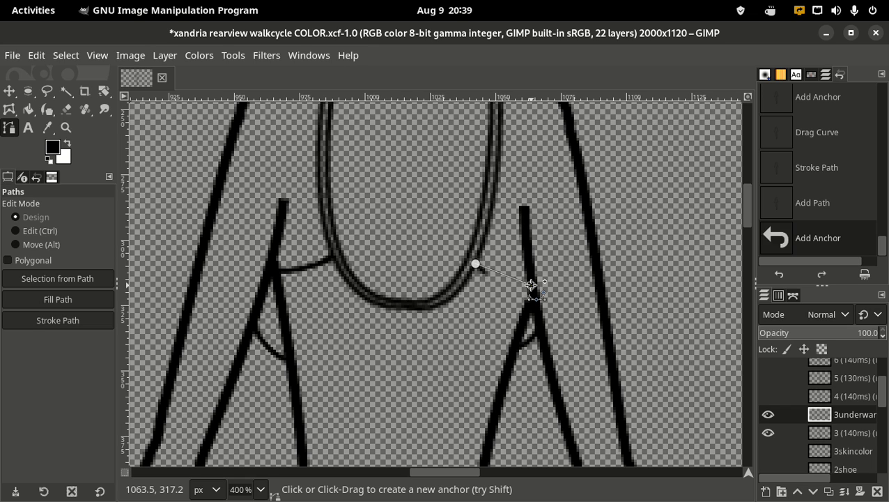
drag(518, 278, 513, 286)
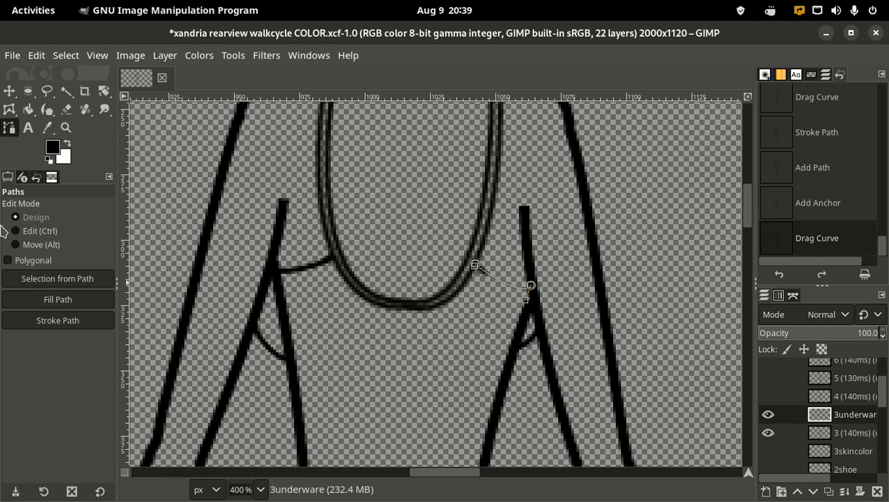
click(80, 329)
click(213, 461)
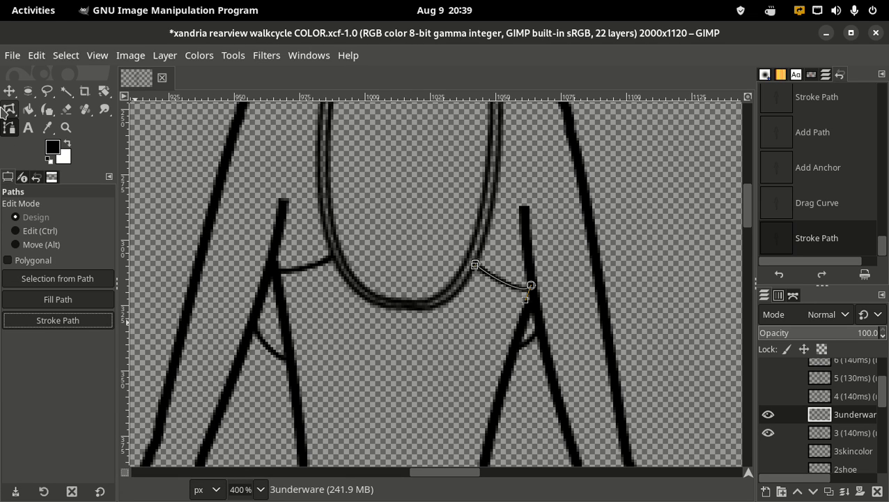
Step: Try a gently arched 2 px stroked path across the back between the two armpit curves as the top's lower edge
click(513, 340)
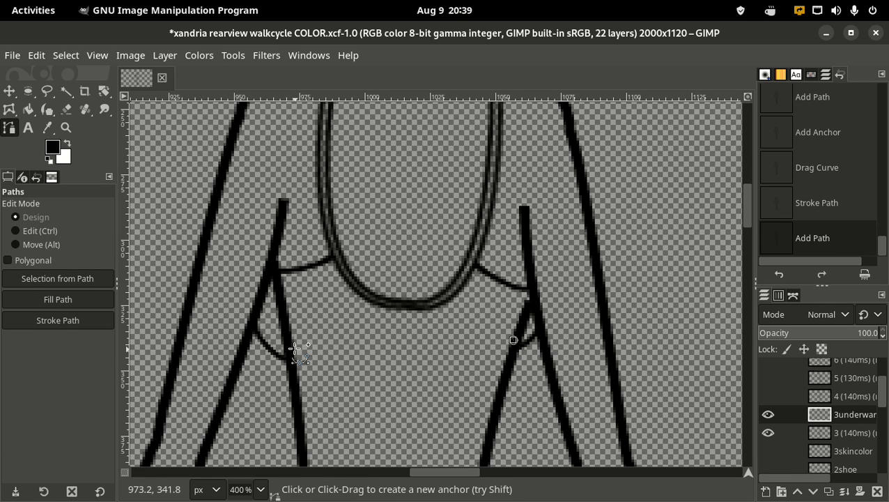
click(293, 350)
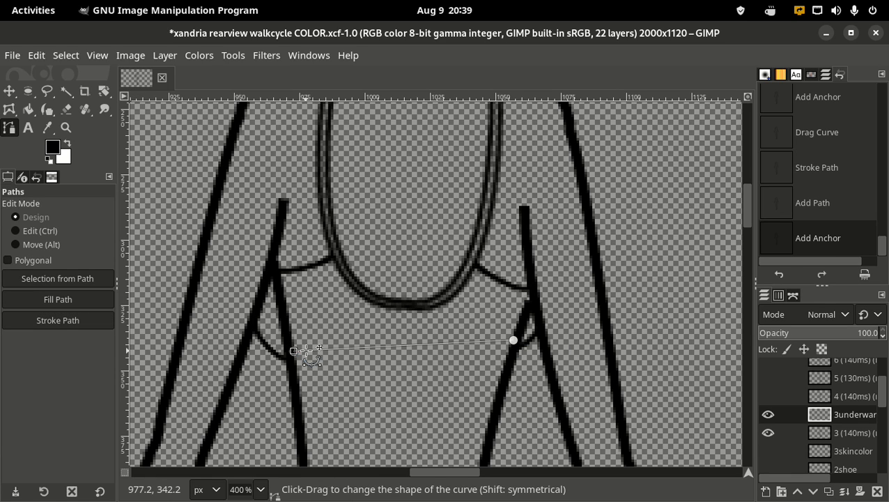
drag(512, 342, 514, 344)
drag(455, 347, 432, 340)
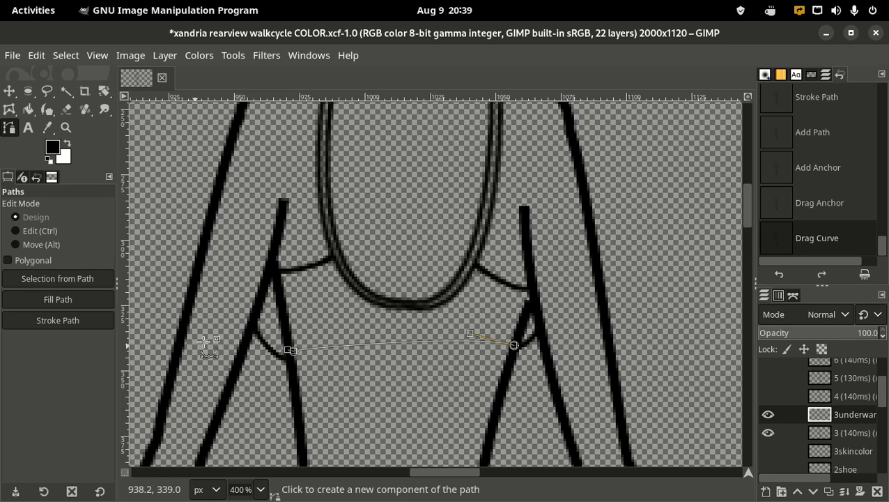
click(76, 322)
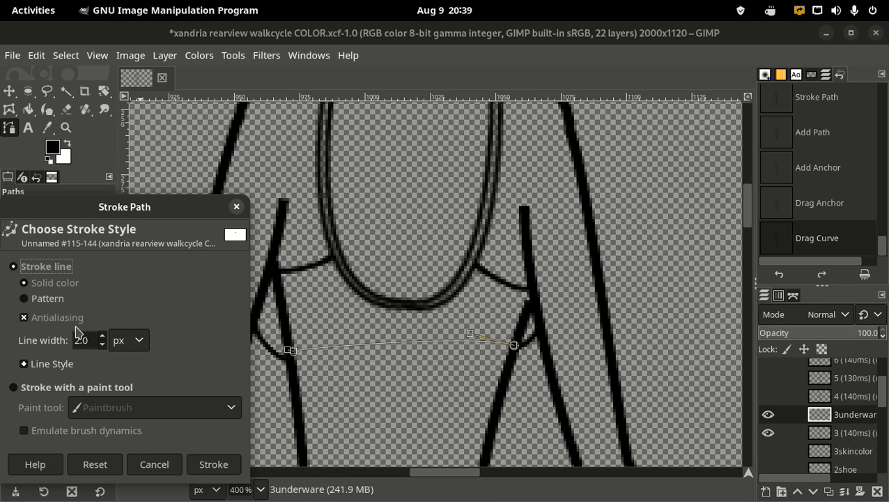
click(214, 466)
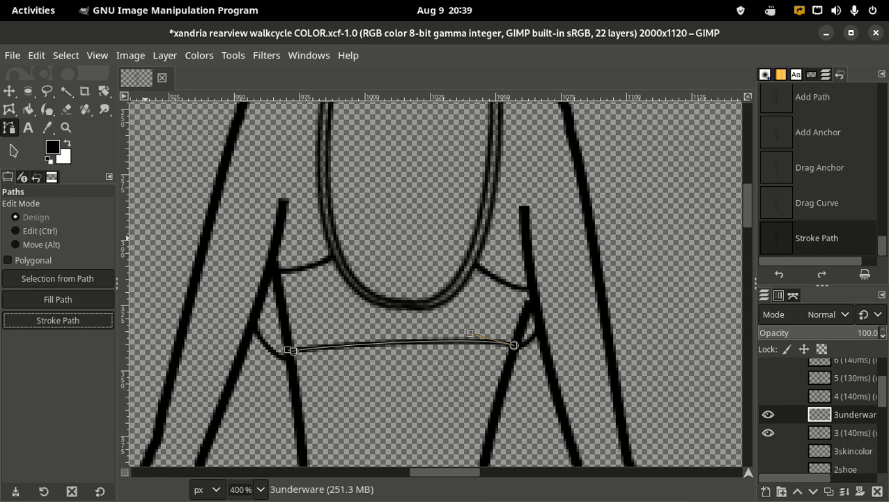
click(47, 90)
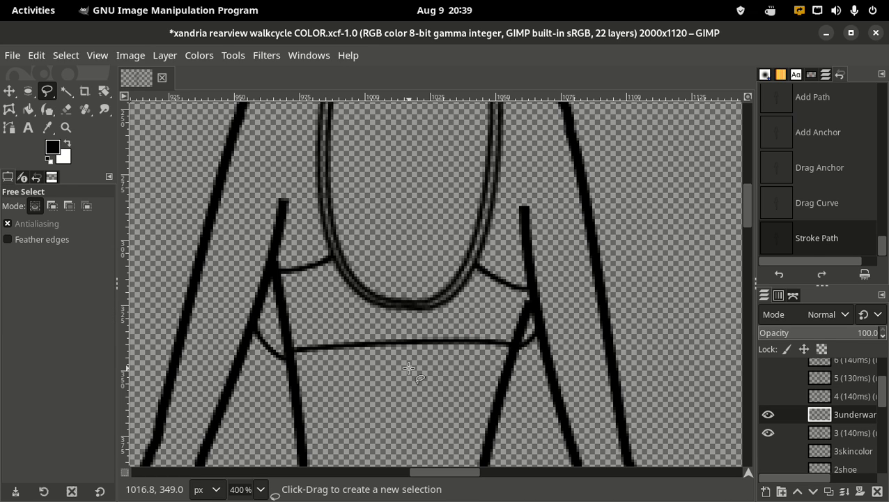
Step: Check the lower edge against the whole torso and undo its stroke
scroll(562, 378, down, 5)
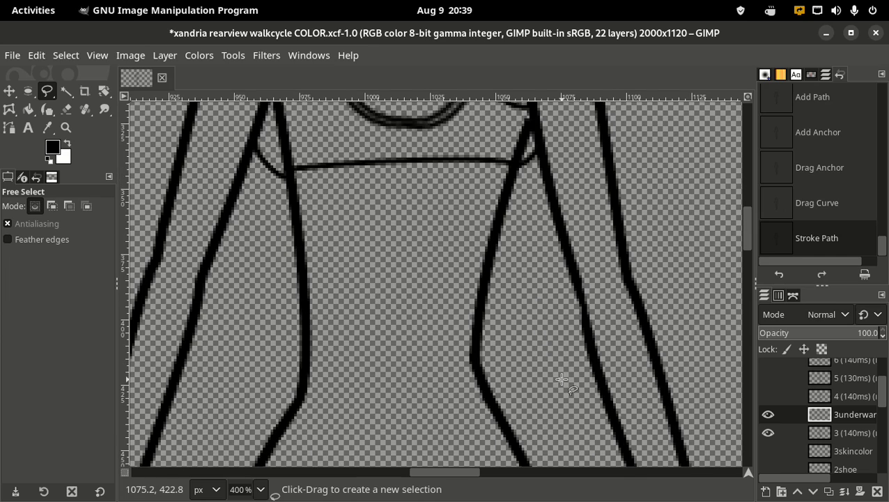
scroll(575, 381, down, 3)
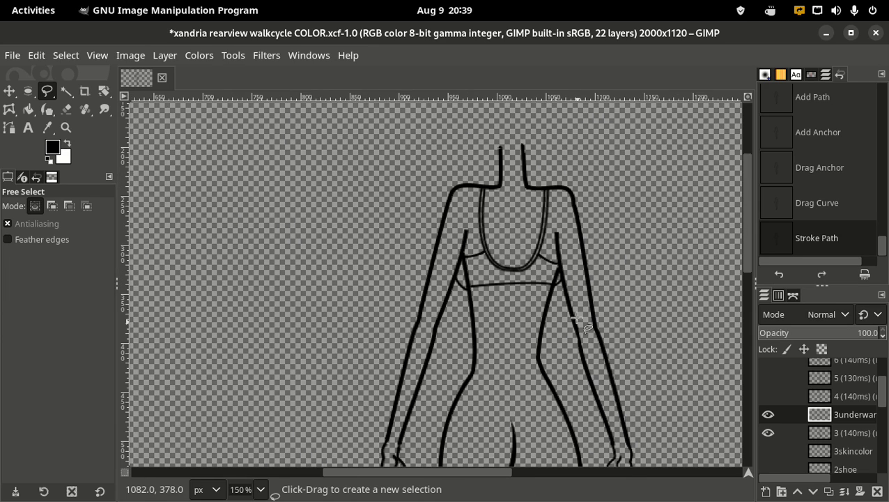
scroll(577, 319, down, 5)
scroll(590, 327, up, 2)
scroll(589, 326, up, 4)
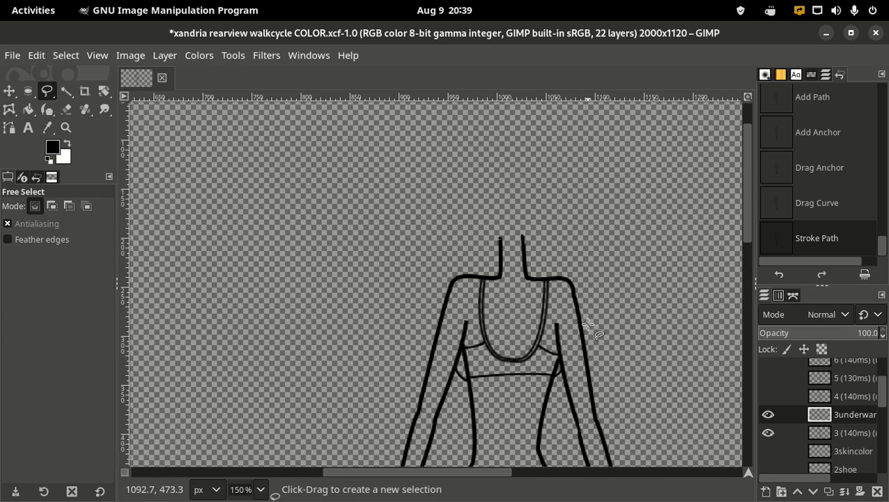
scroll(587, 325, down, 4)
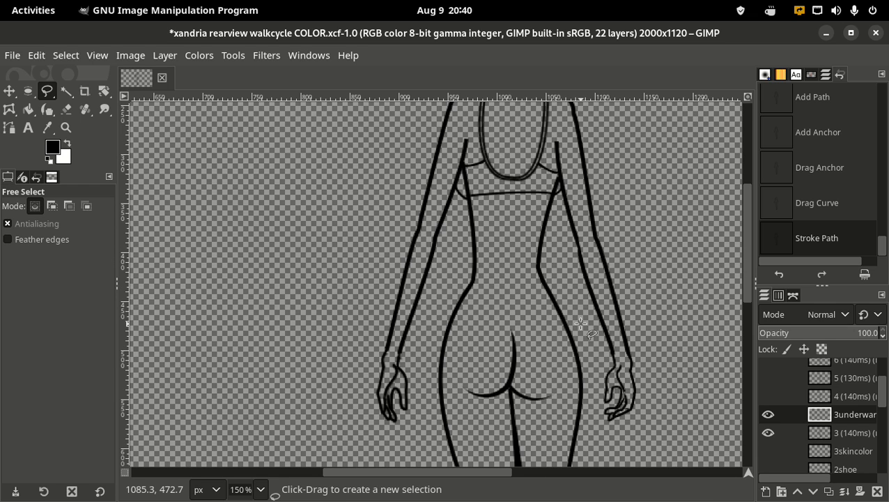
key(ctrl+z)
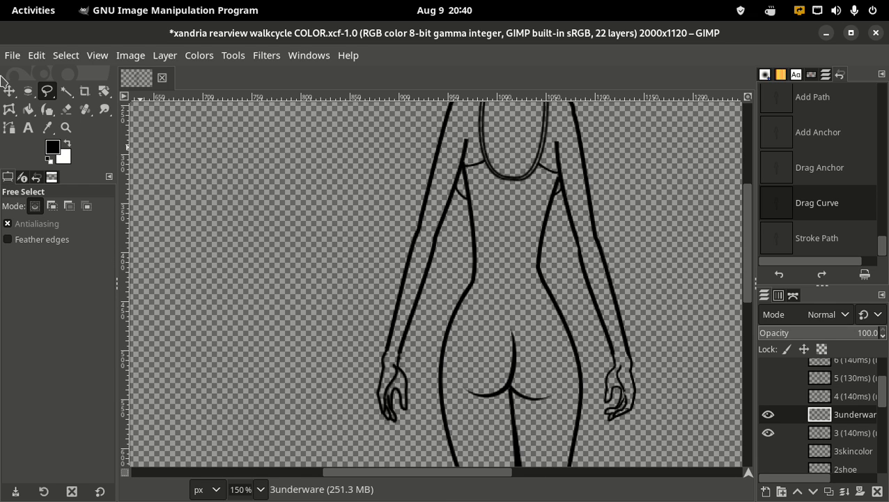
Step: Redraw the top's lower edge as a more evenly arched path between the two armpit curves and stroke it as a solid line
key(b)
scroll(521, 221, up, 4)
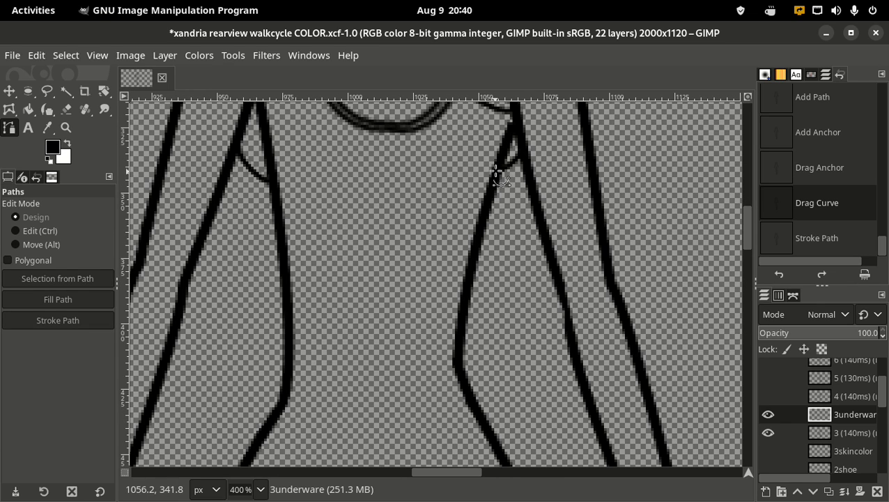
click(497, 170)
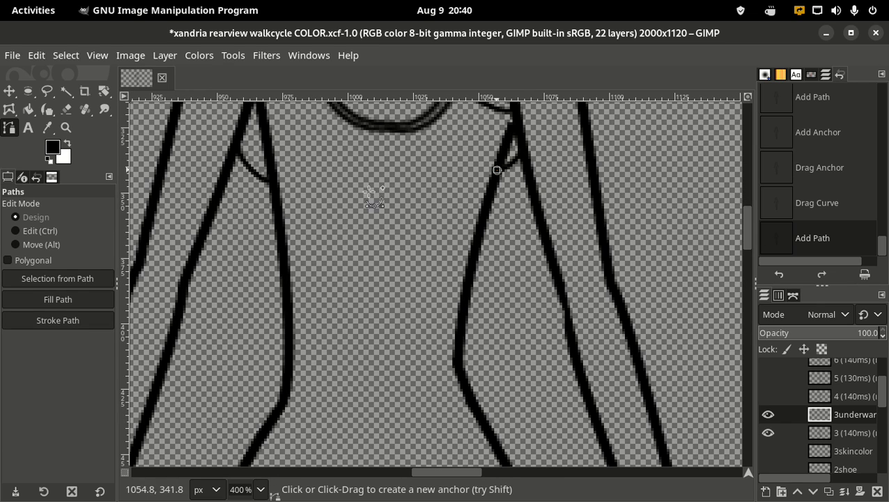
click(273, 176)
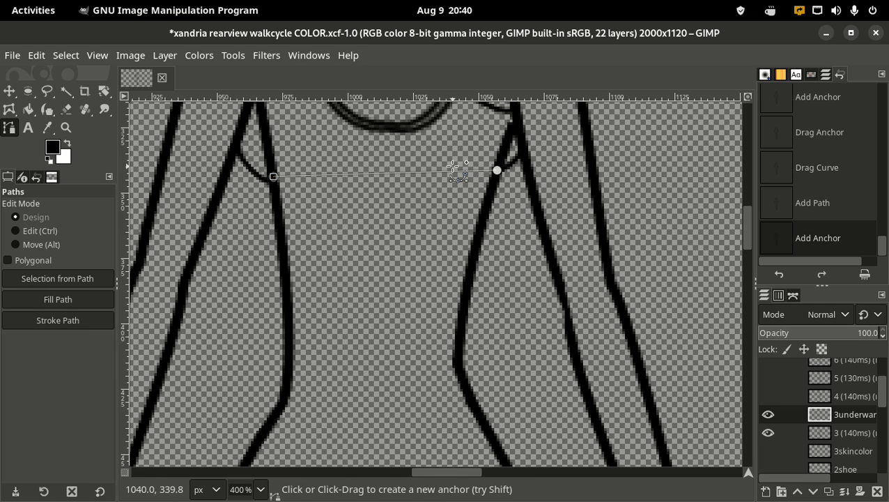
drag(453, 167, 340, 164)
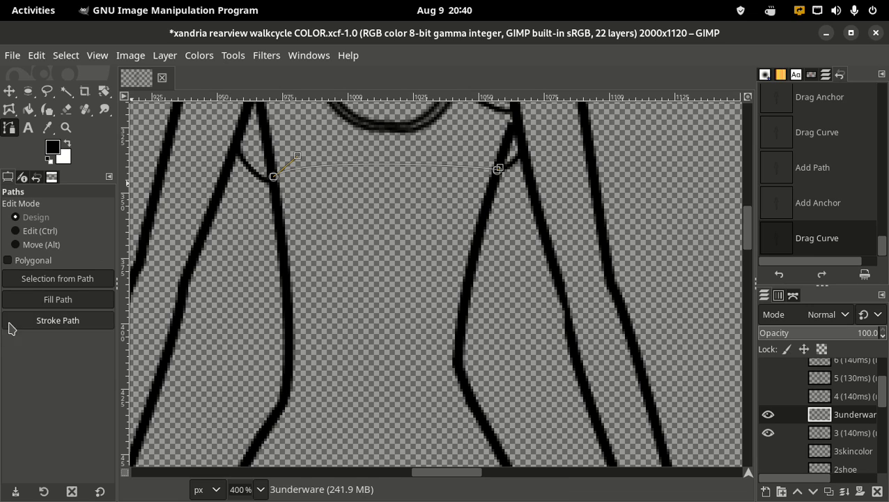
click(58, 320)
click(213, 459)
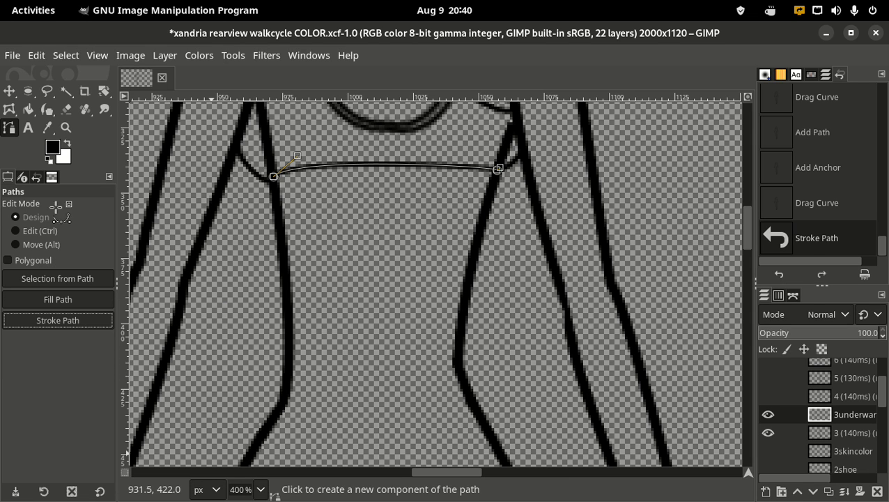
Step: Check the top's strokes across the upper back with frame 3's body line layer hidden and shown
click(9, 91)
scroll(462, 354, up, 3)
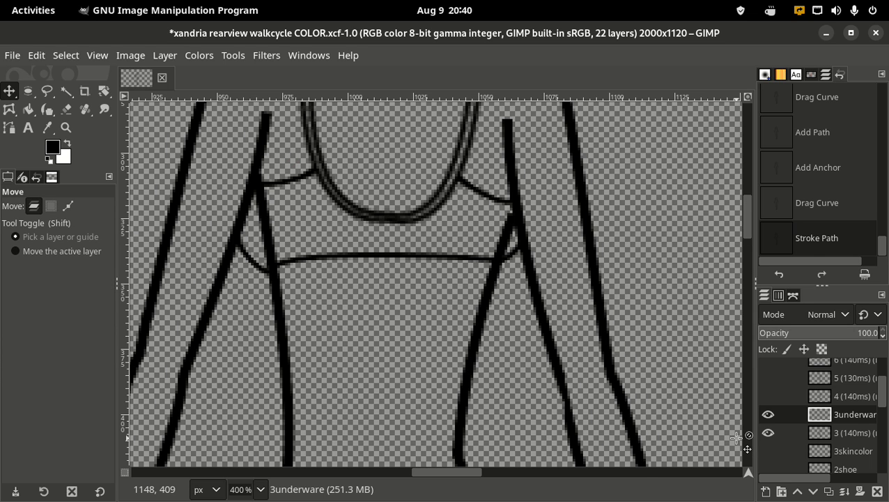
click(768, 433)
scroll(557, 376, up, 3)
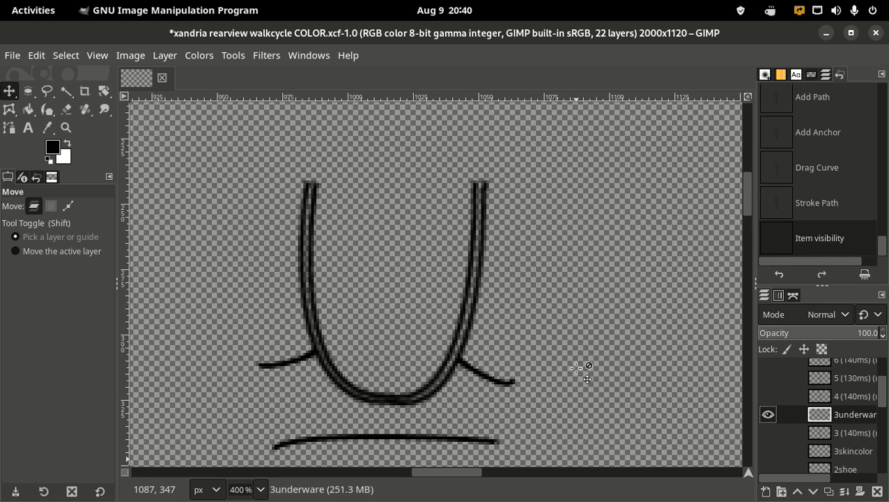
click(768, 433)
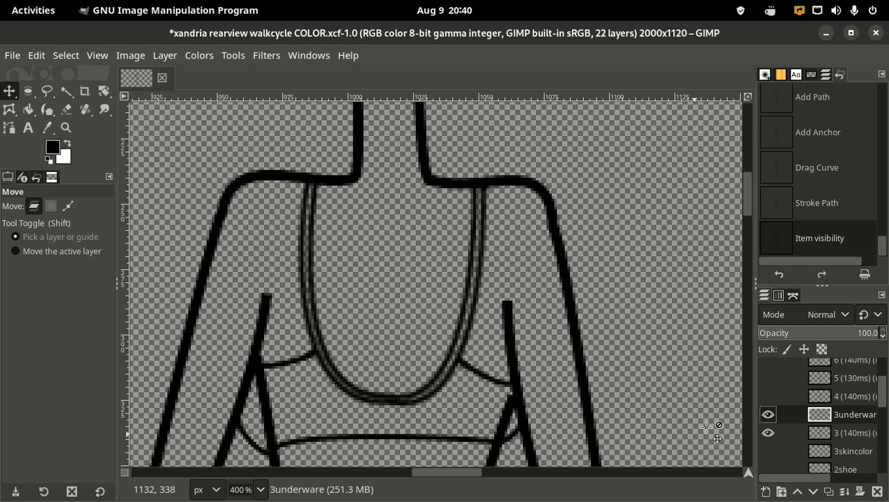
click(767, 433)
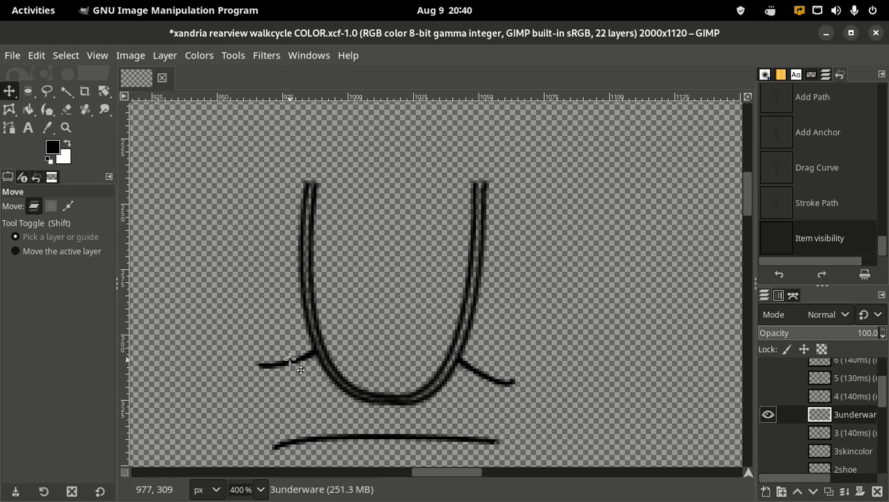
click(768, 433)
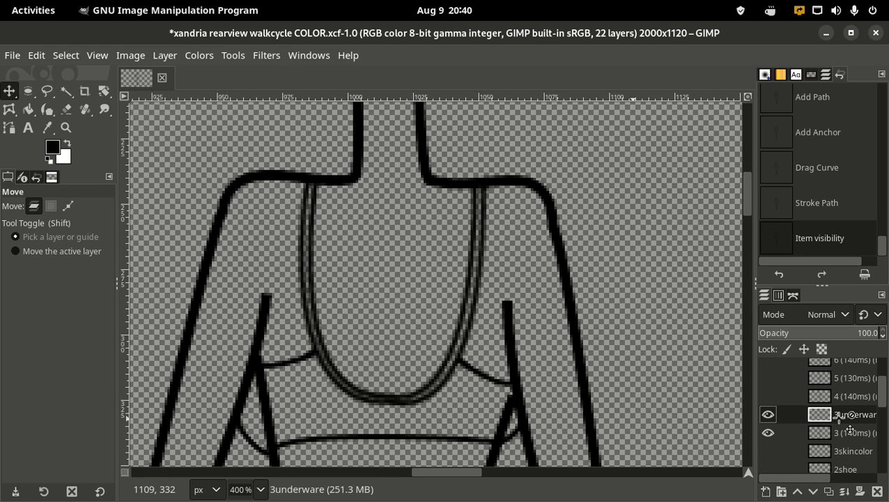
Step: Create a transparent layer named "3underware color" and place it between the 3underware outline and frame 3's line layer
right_click(831, 419)
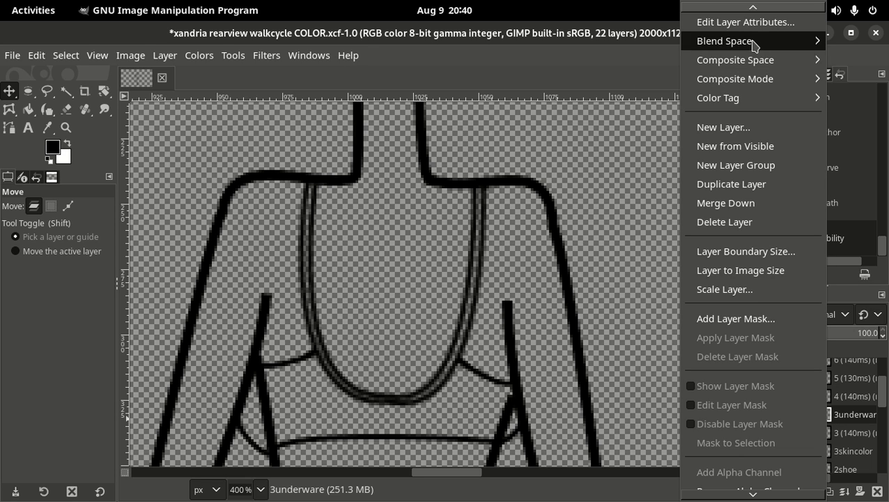
click(719, 127)
text(3underware color)
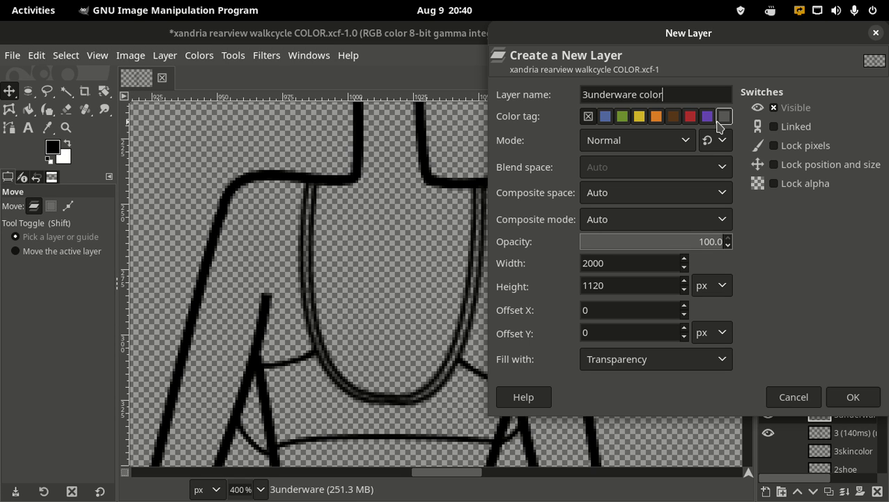
click(852, 397)
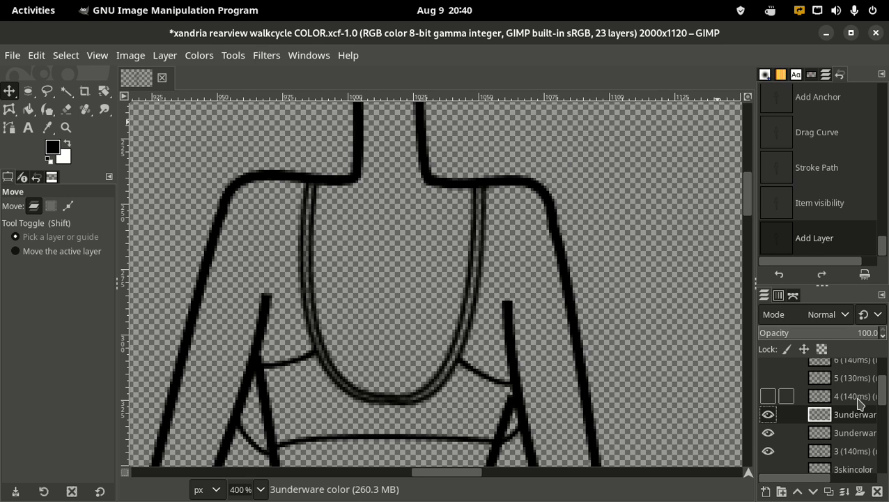
drag(835, 417, 835, 451)
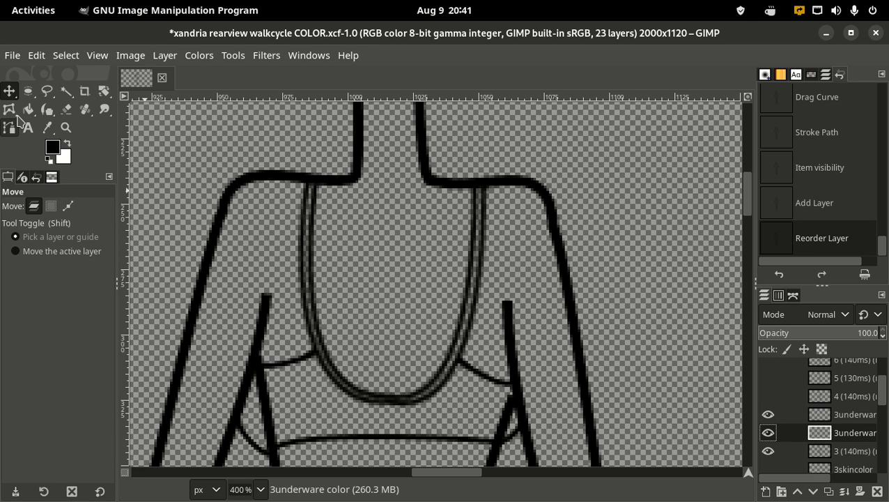
Step: Start a free selection down the left strap's outer edge, along the left armpit line and down to the top's lower-left corner
click(47, 91)
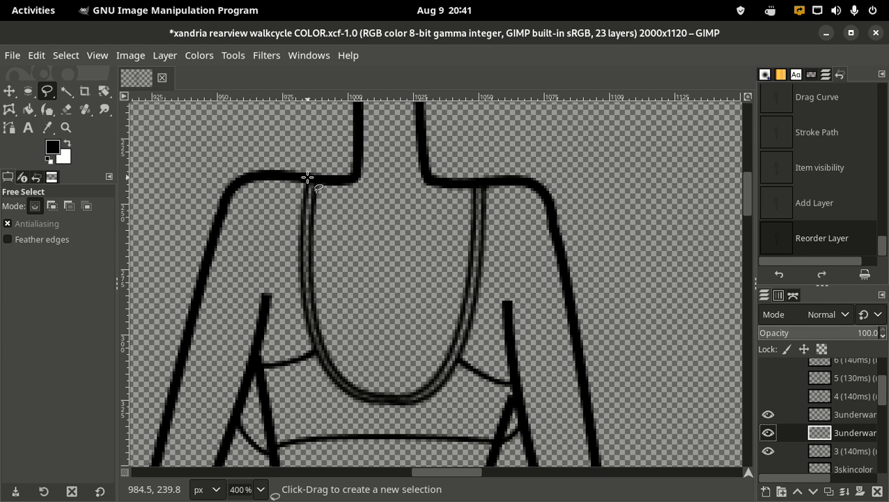
click(308, 177)
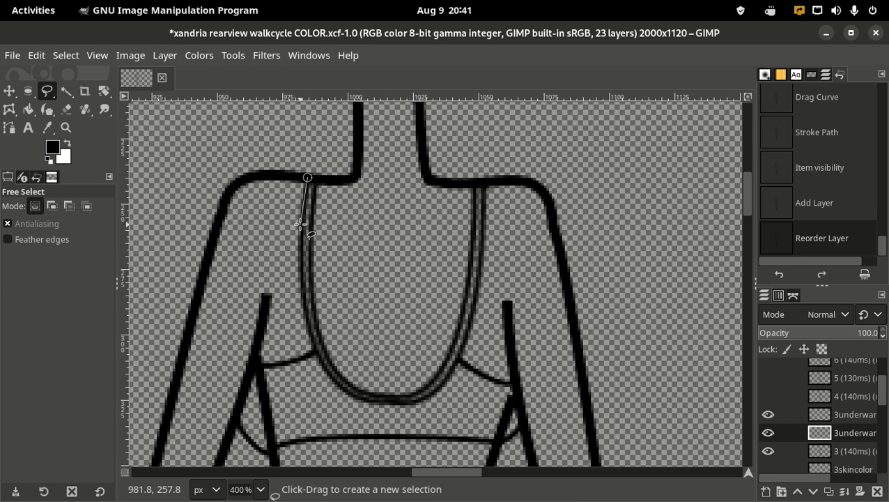
drag(299, 223, 300, 277)
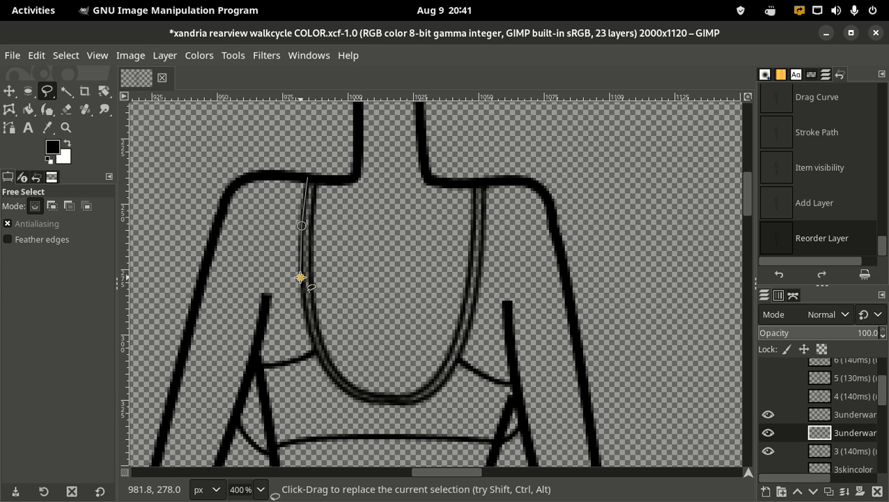
click(306, 319)
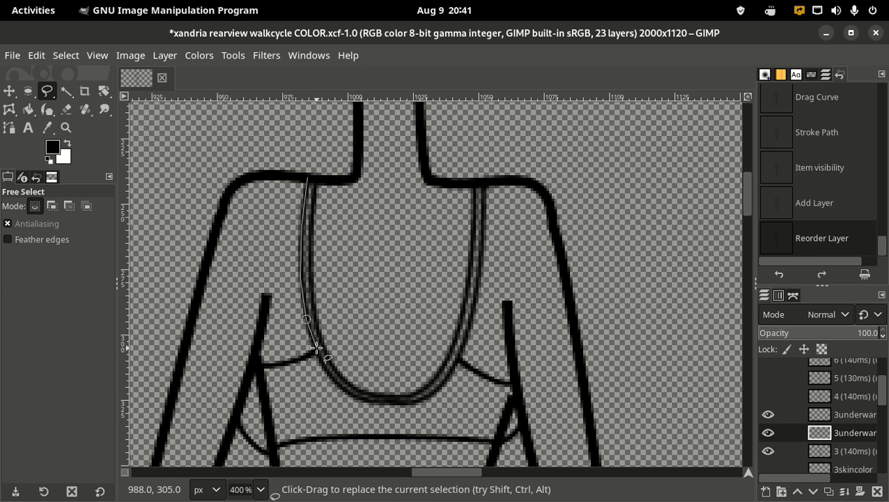
click(315, 348)
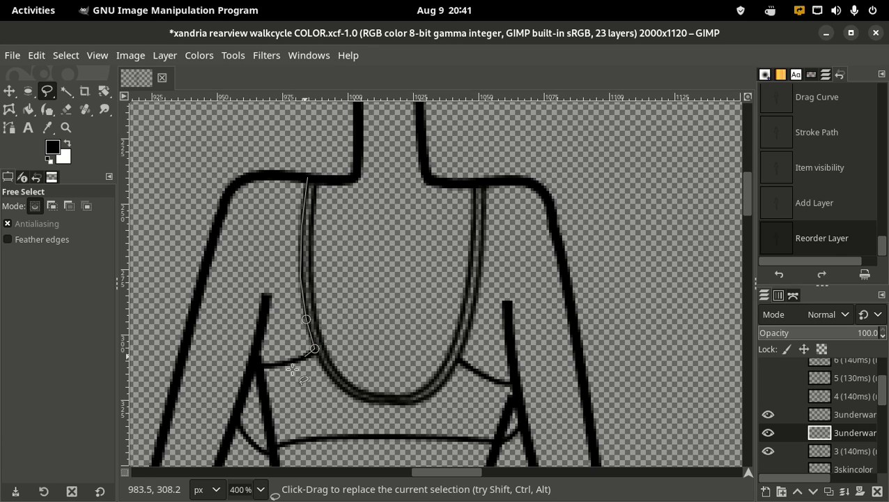
click(303, 356)
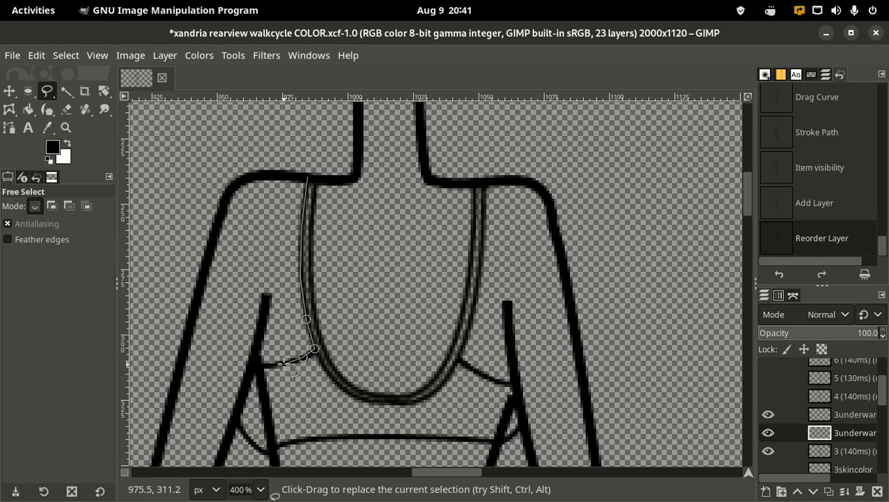
click(260, 365)
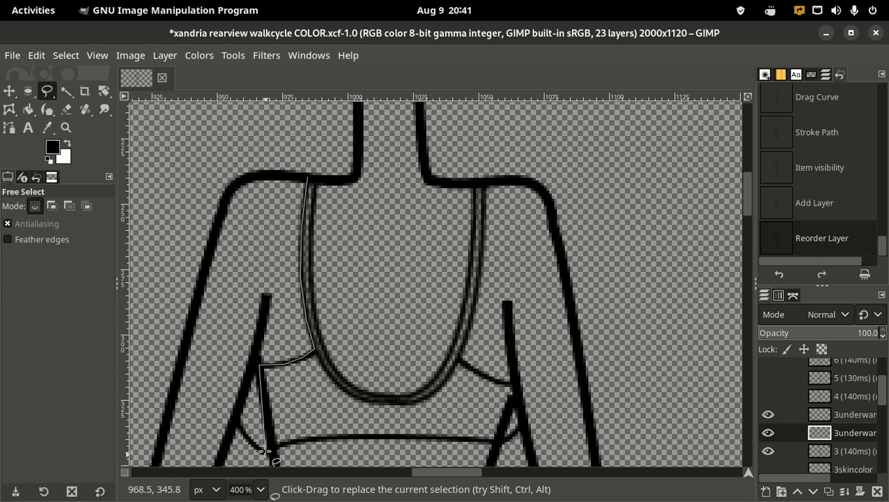
click(272, 444)
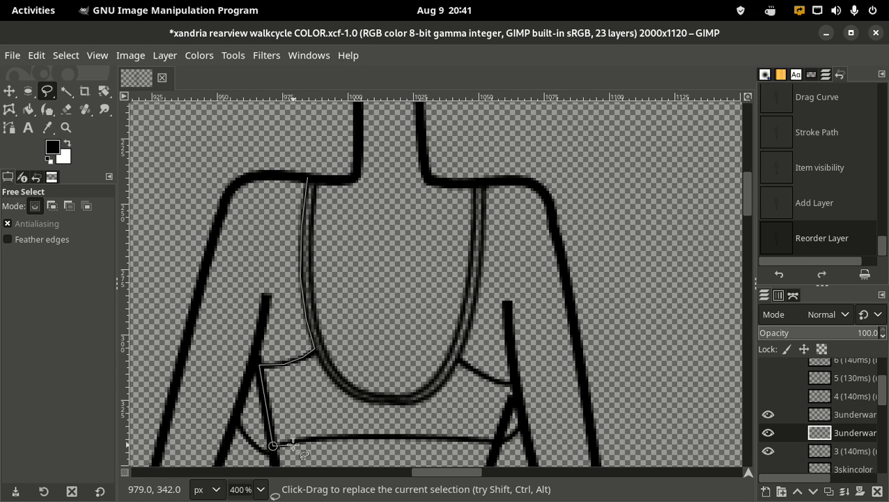
Step: Continue the selection outline along the top's arched lower edge to its lower-right corner
click(293, 442)
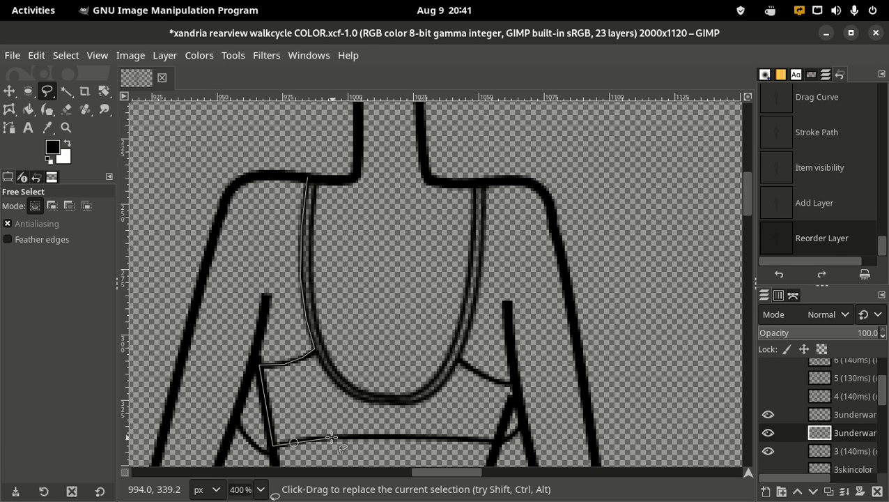
click(331, 438)
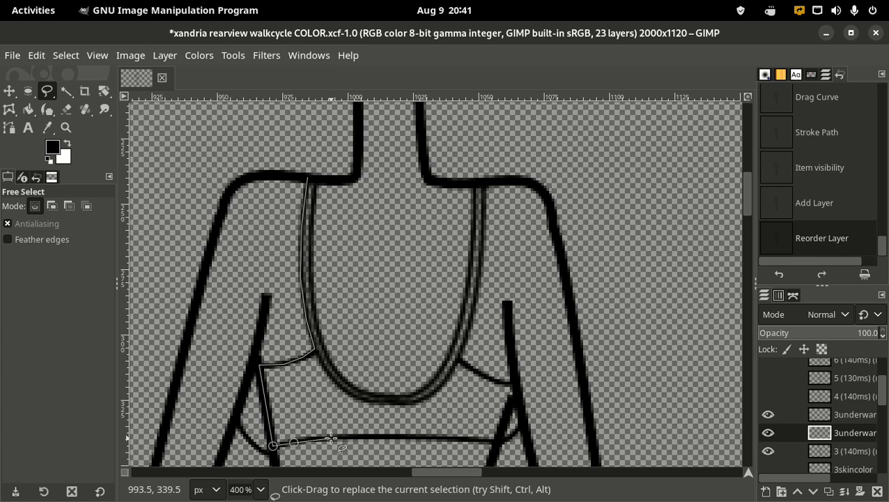
click(369, 435)
click(397, 436)
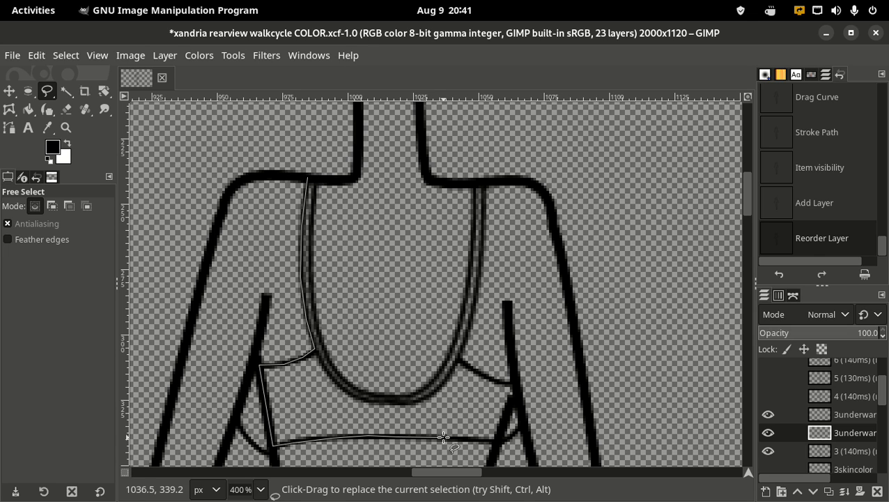
click(443, 437)
click(499, 442)
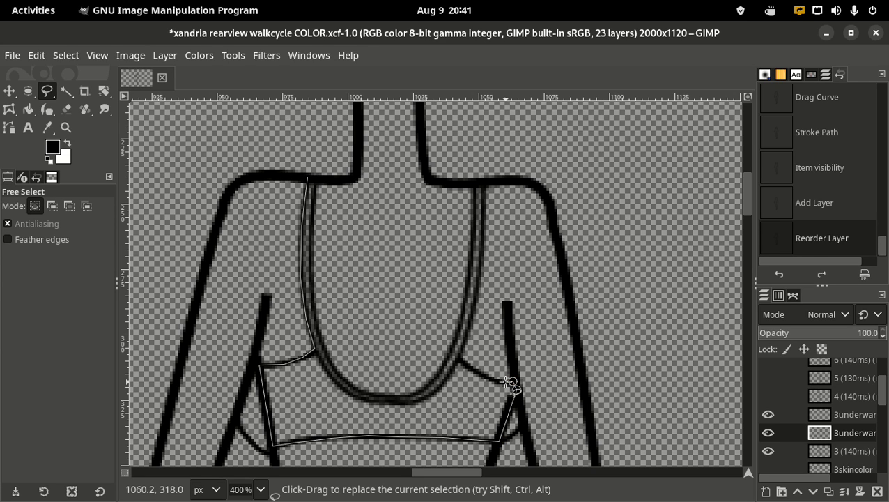
Step: Continue the selection outline along the right armpit line and up the right strap's outer edge, across its end at the shoulder
click(505, 382)
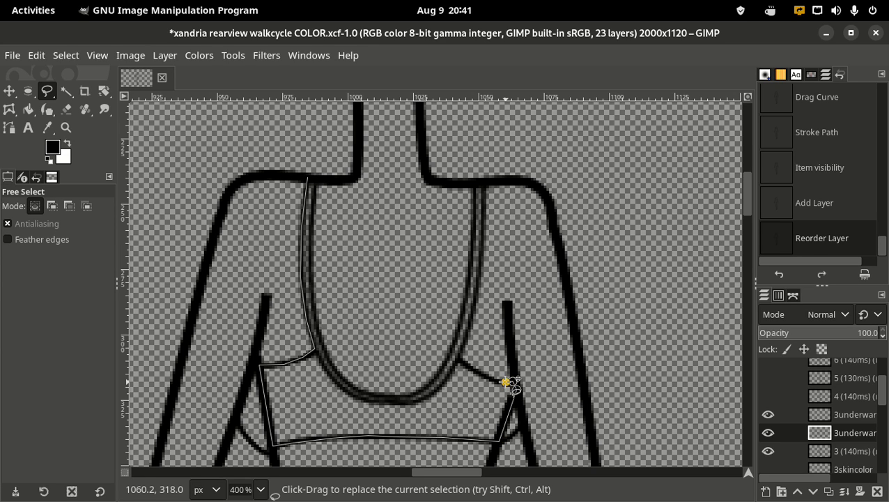
click(459, 360)
click(472, 312)
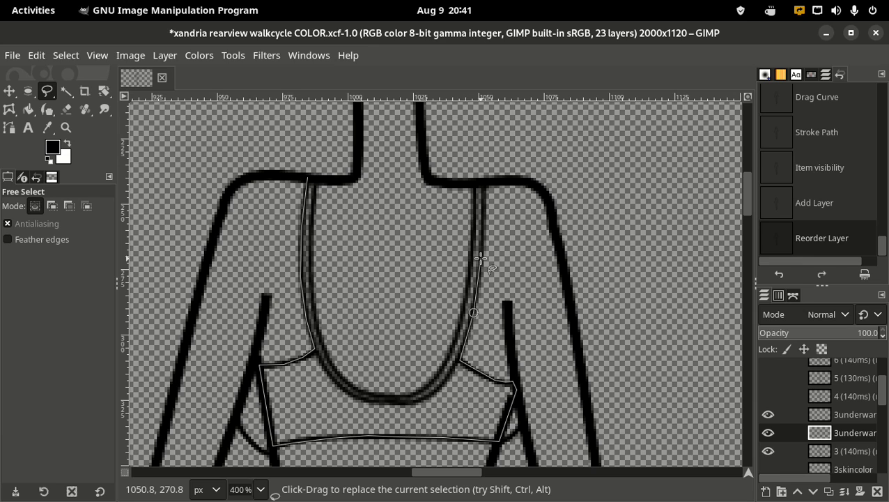
click(481, 258)
click(485, 210)
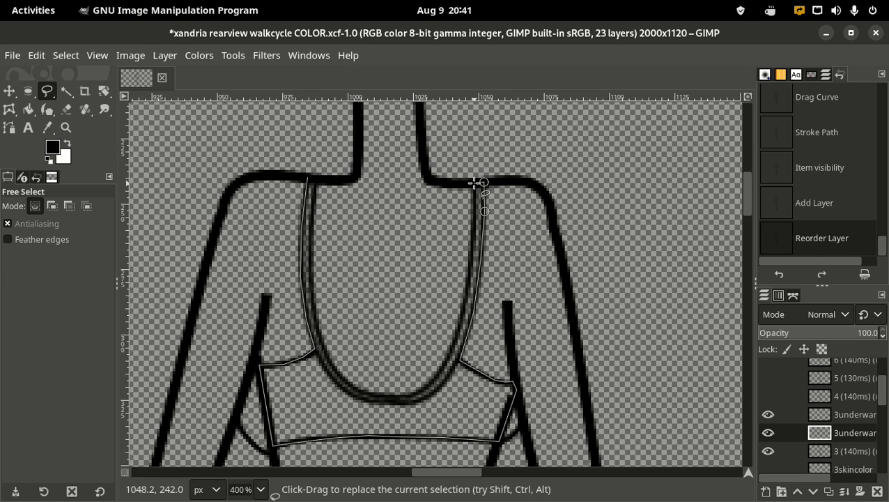
click(474, 183)
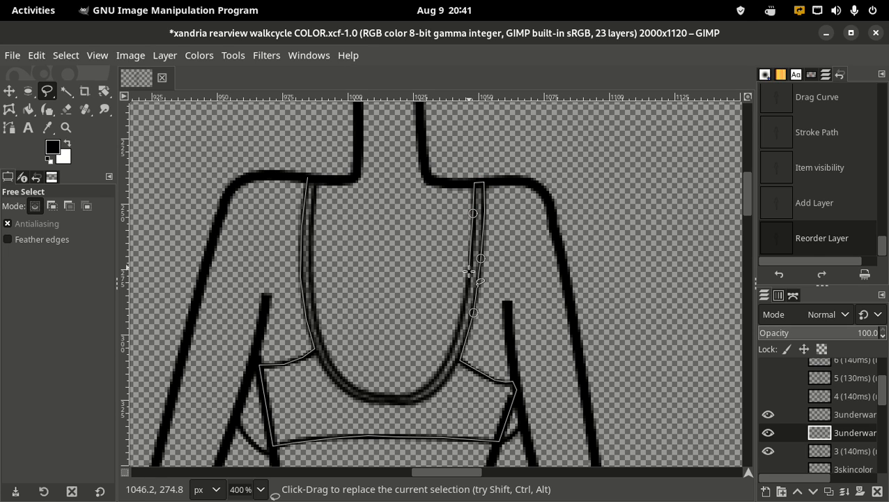
Step: Trace the inner edge of both straps around the U-shaped neckline and close the selection at the left shoulder
click(459, 332)
drag(458, 332, 447, 361)
click(432, 380)
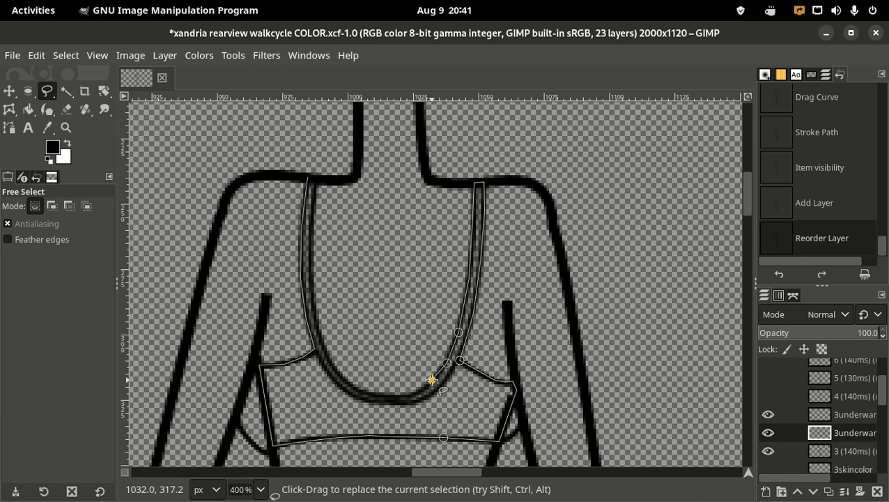
click(417, 391)
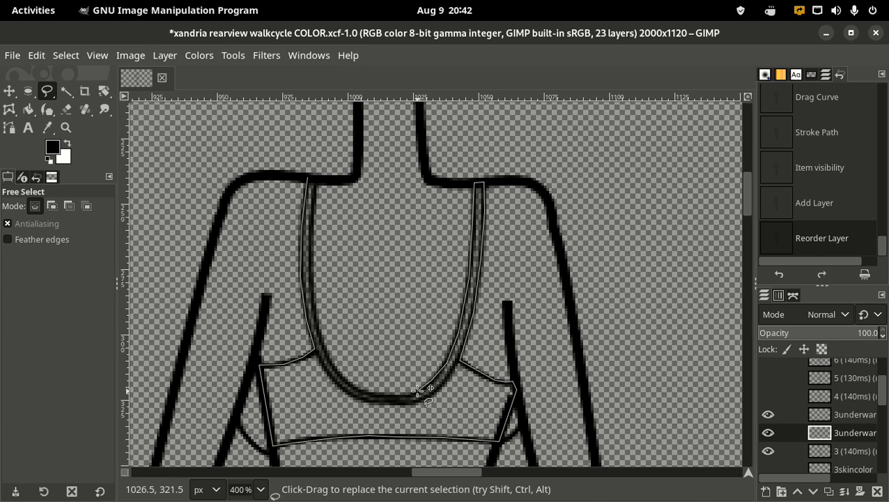
drag(432, 380, 432, 382)
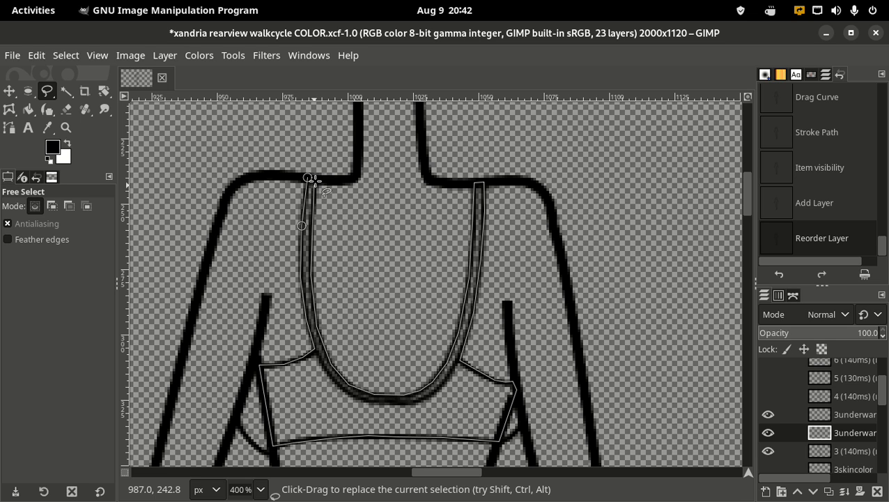
double_click(313, 179)
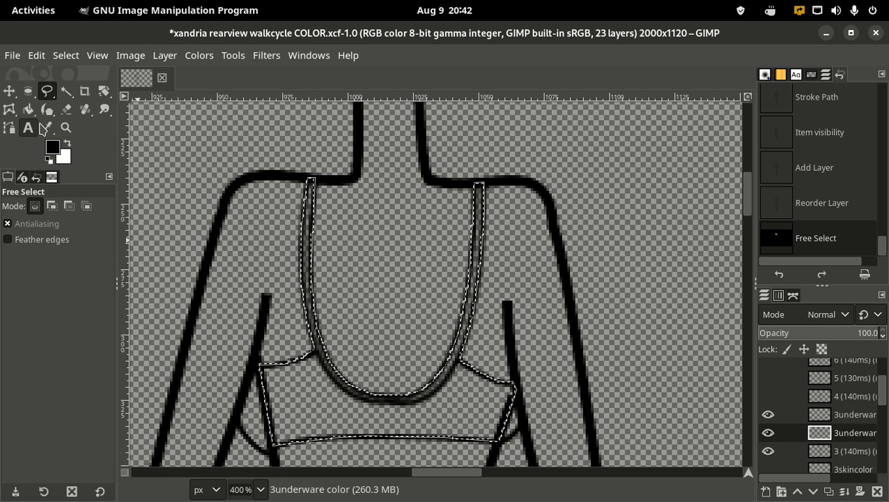
Step: Fill the selected top and straps with the lighter plum colour from the colour history and clear the selection
click(50, 148)
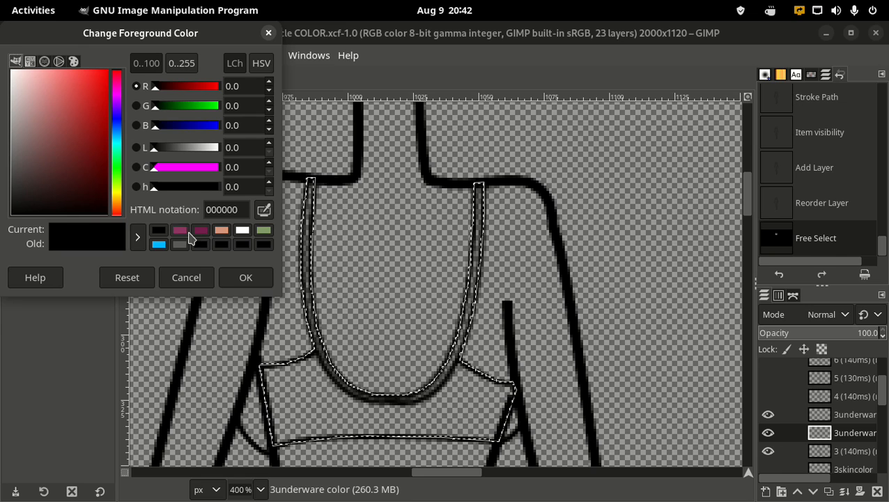
click(179, 230)
click(244, 277)
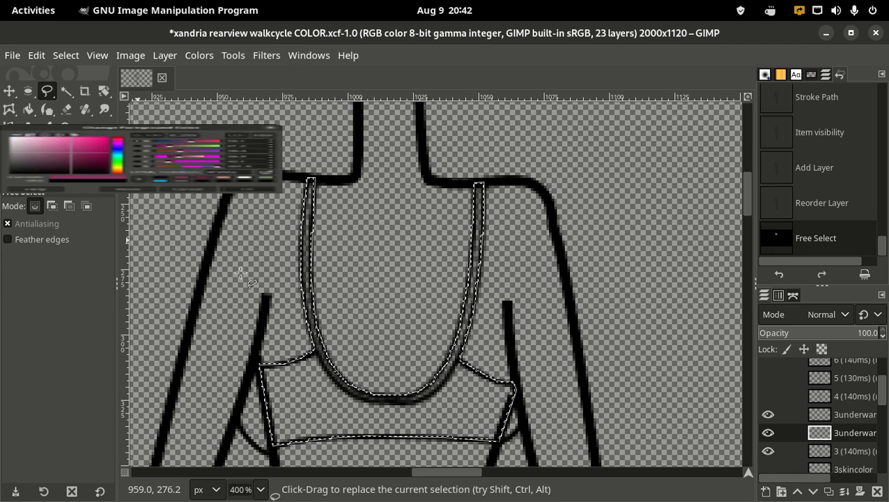
click(28, 109)
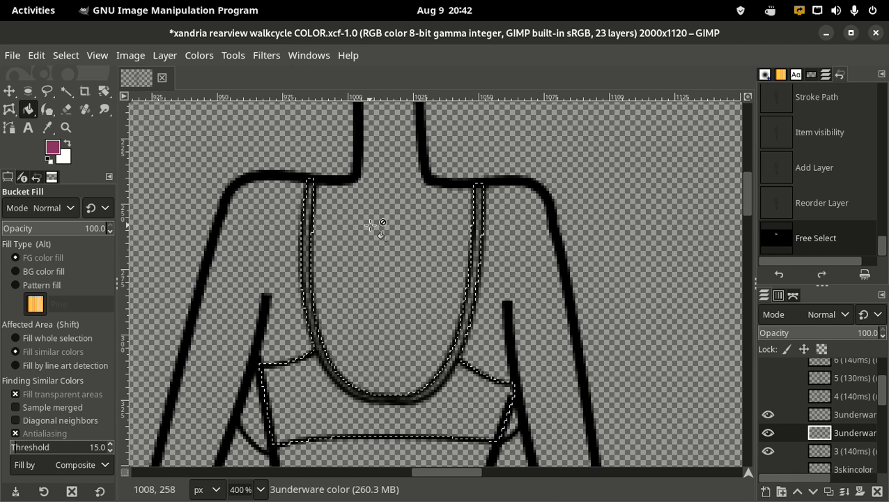
click(327, 395)
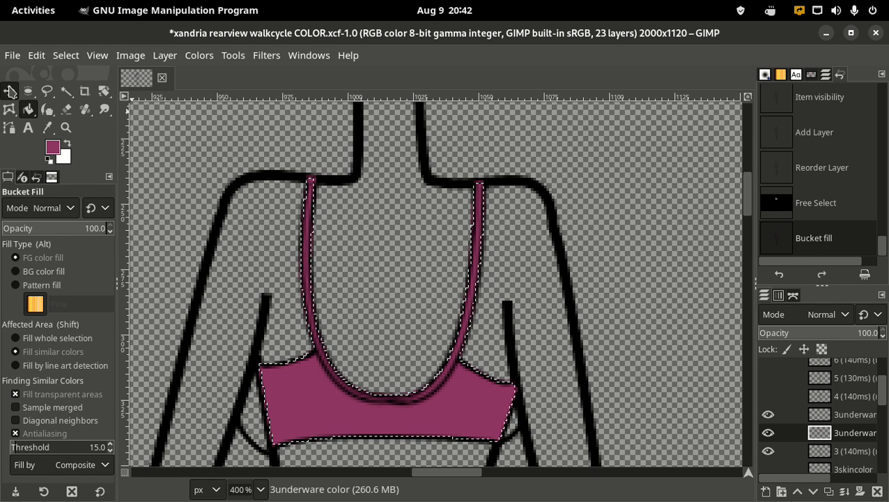
click(9, 90)
click(65, 55)
click(76, 95)
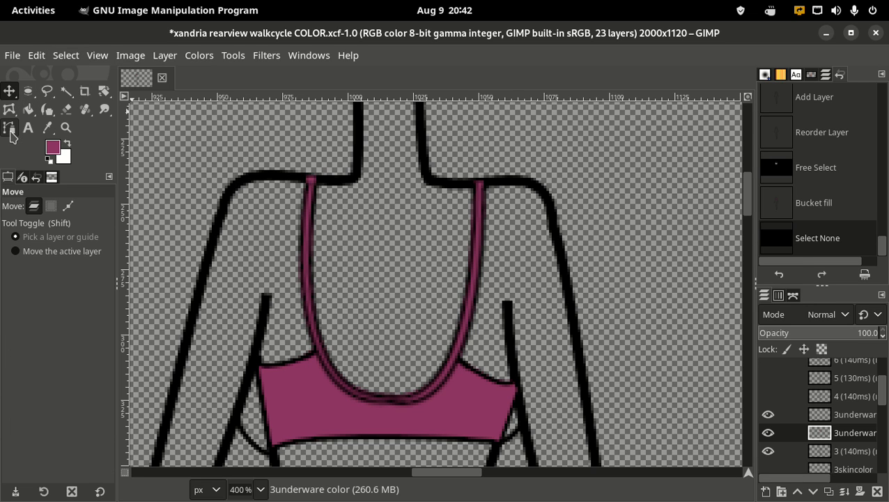
Step: Outline the small triangular side piece between the left arm line and the top's left edge with a closed free selection
click(10, 129)
key(f)
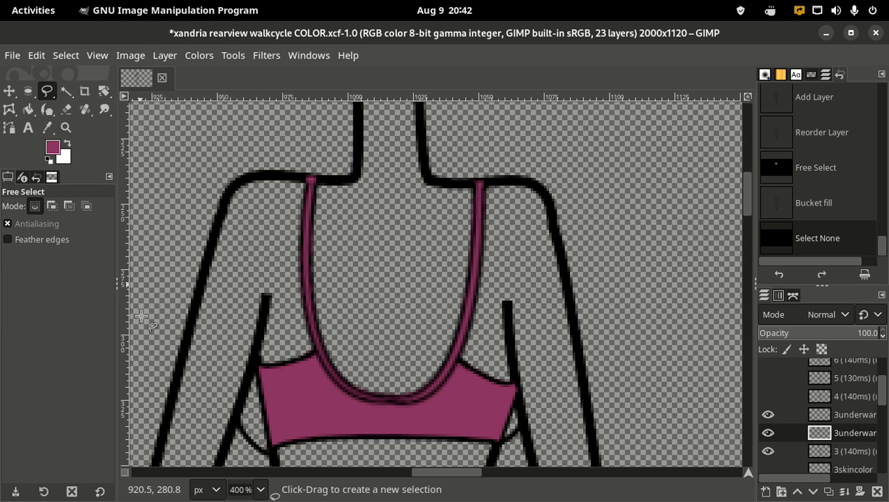
click(255, 363)
click(235, 418)
click(252, 441)
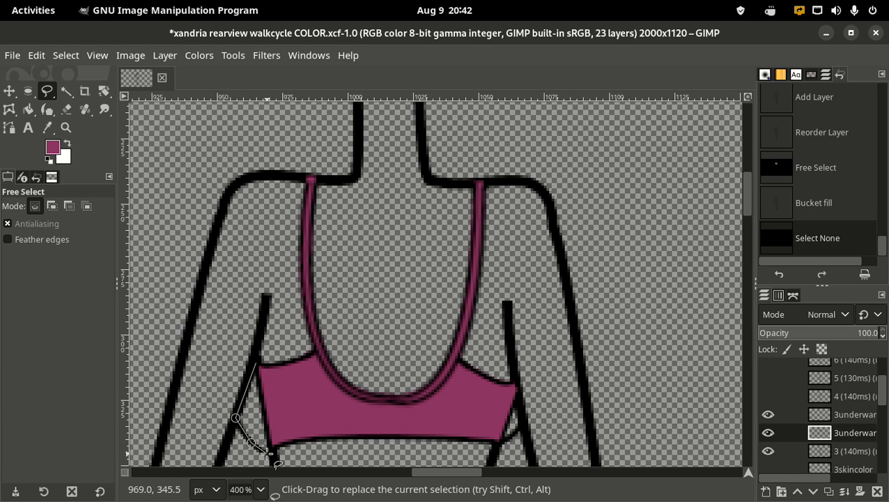
click(267, 452)
double_click(256, 362)
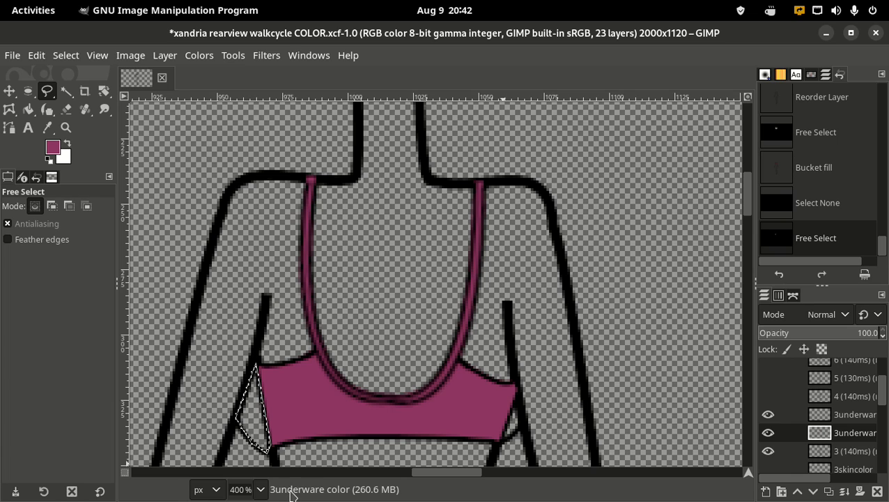
Step: Fill the selected left side piece with the darker plum colour and clear the selection
scroll(273, 446, up, 2)
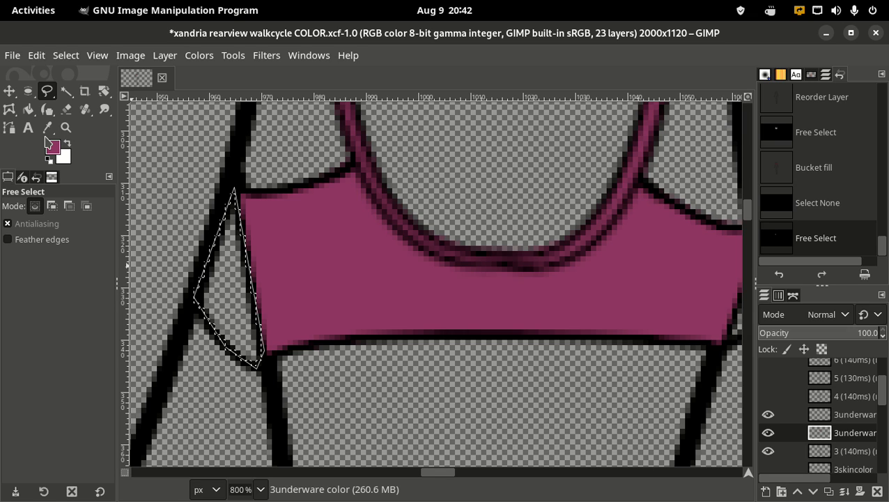
click(28, 109)
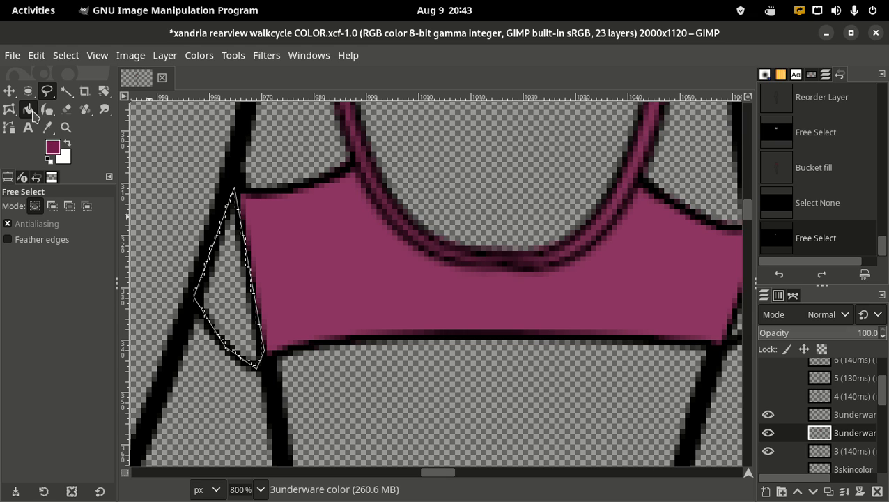
click(221, 304)
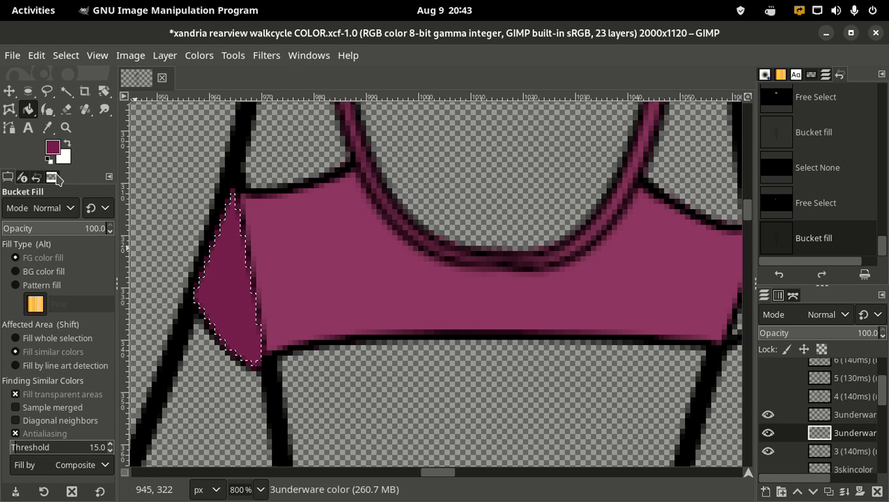
click(65, 55)
click(83, 95)
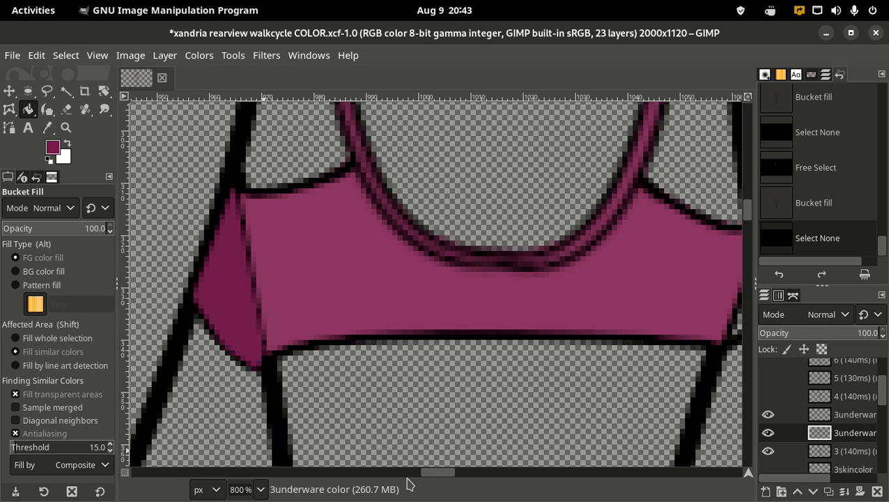
Step: Outline the small side piece at the top's right edge, fill it with the darker plum, and clear the selection
drag(437, 472, 454, 472)
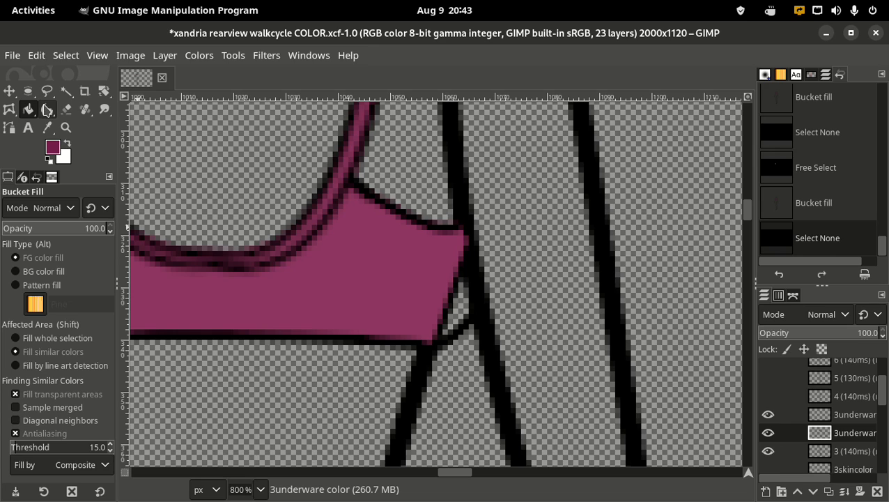
click(46, 91)
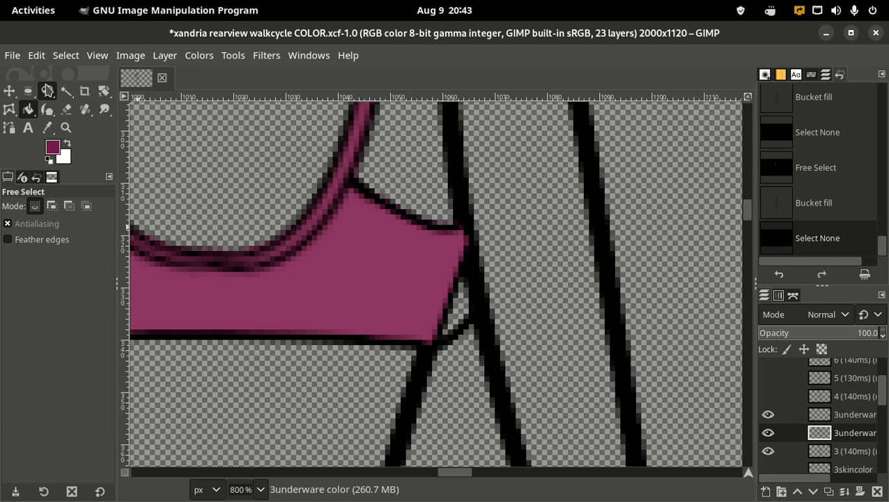
click(468, 256)
click(436, 344)
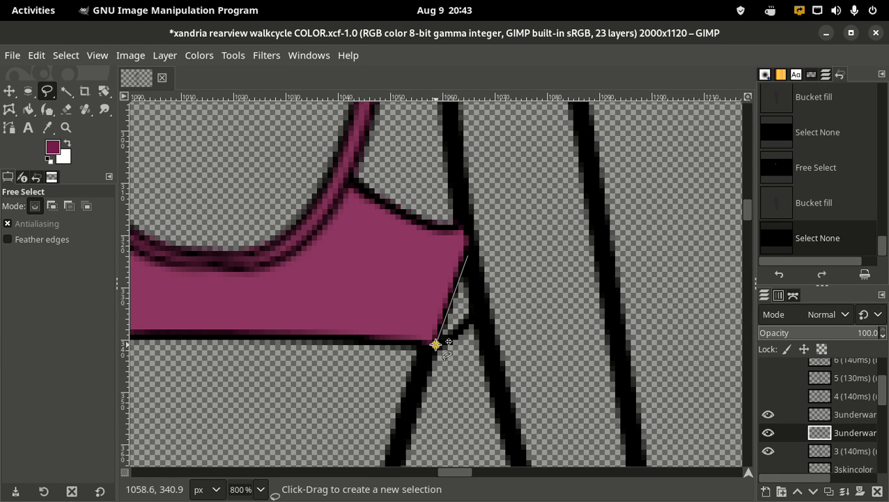
click(461, 328)
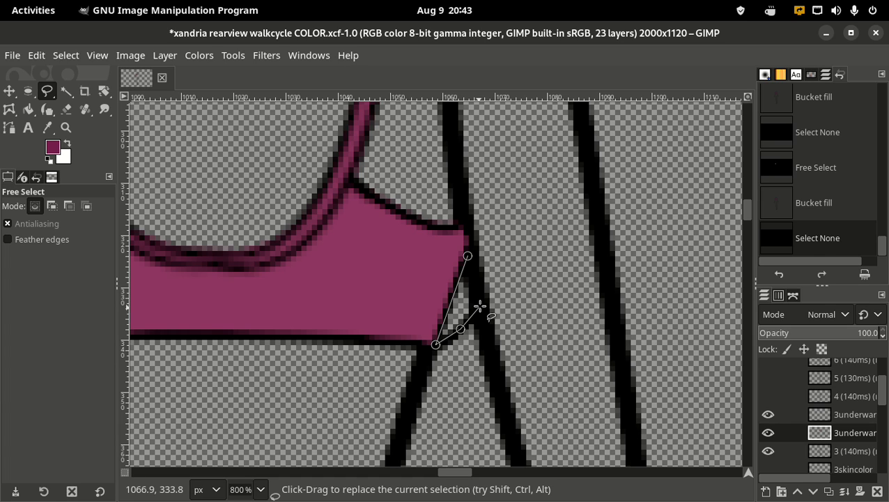
click(479, 306)
double_click(467, 256)
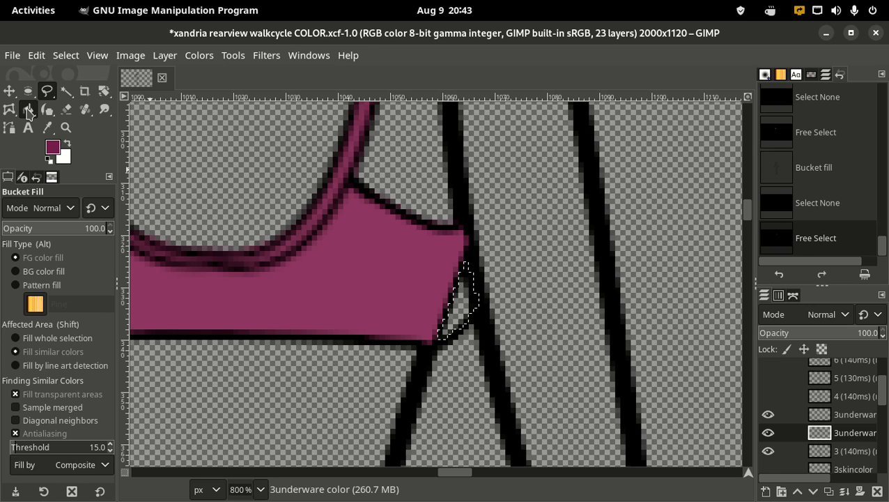
click(457, 302)
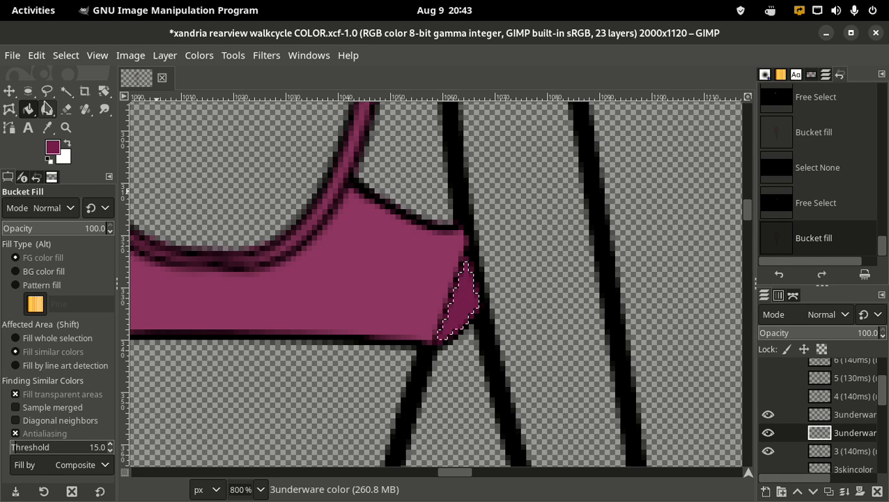
key(shift+ctrl+a)
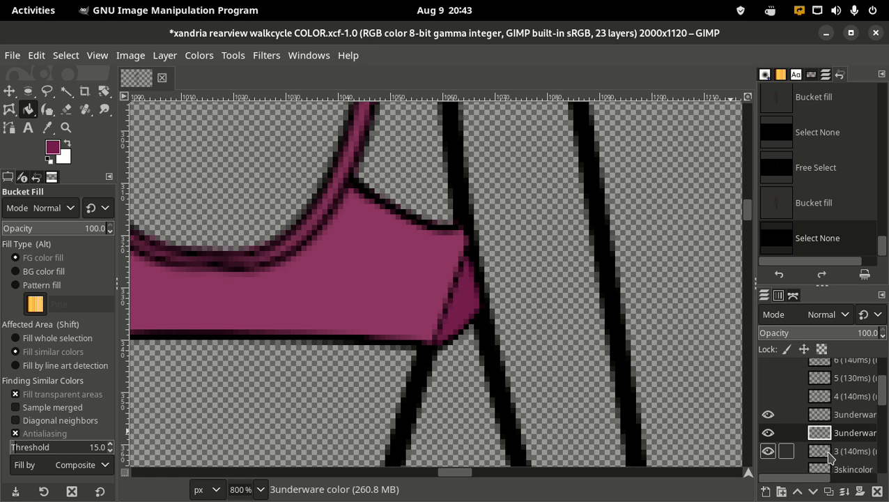
Step: On the 3 (140ms) line layer, start a free selection loosely around the top's right side, from the strap base to the lower-right corner
click(830, 457)
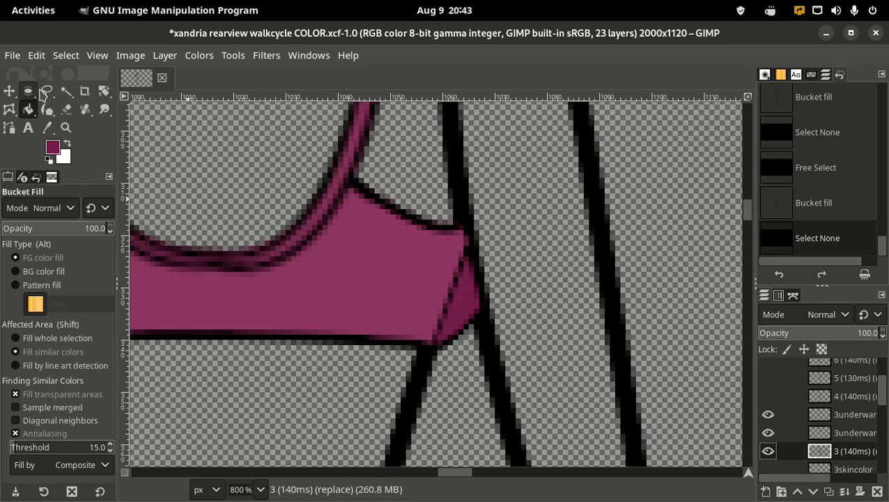
click(47, 91)
scroll(354, 248, up, 4)
scroll(452, 271, down, 5)
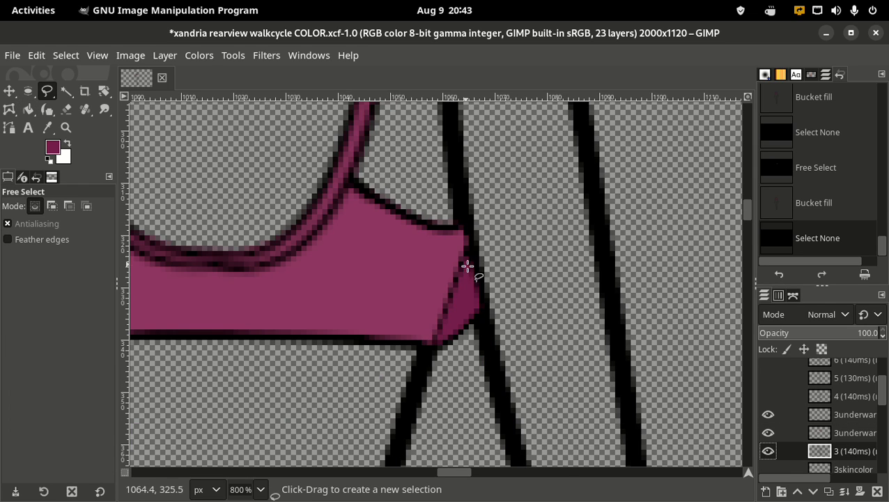
click(372, 166)
click(476, 224)
click(493, 311)
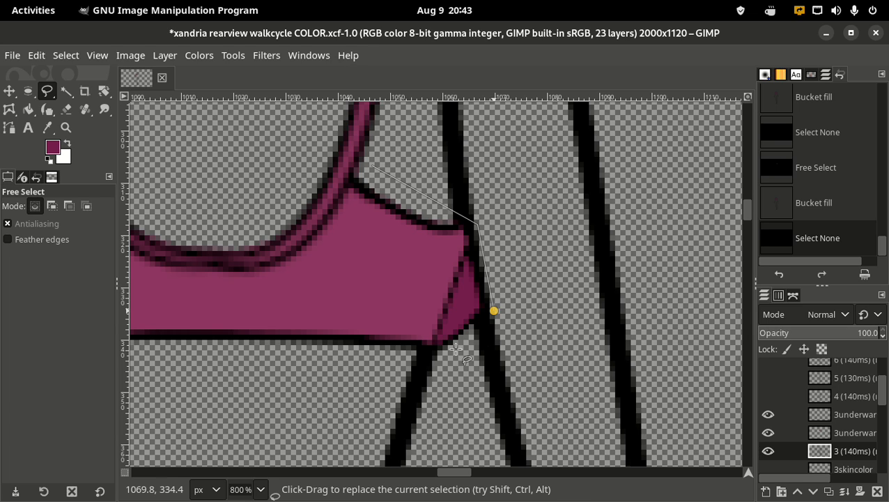
click(437, 359)
Step: Continue the selection outline below the top's lower edge and around the left side piece to the left arm line
mouse_move(459, 472)
mouse_down()
mouse_move(398, 472)
mouse_move(437, 472)
mouse_up()
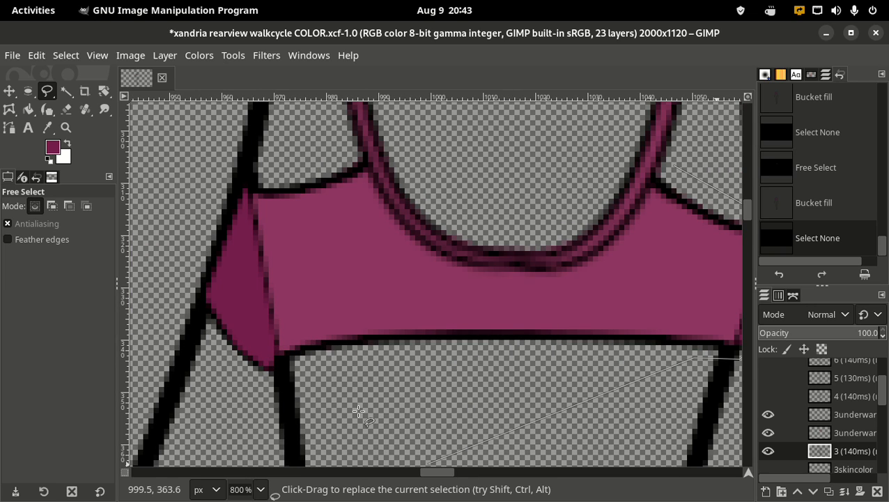
click(260, 381)
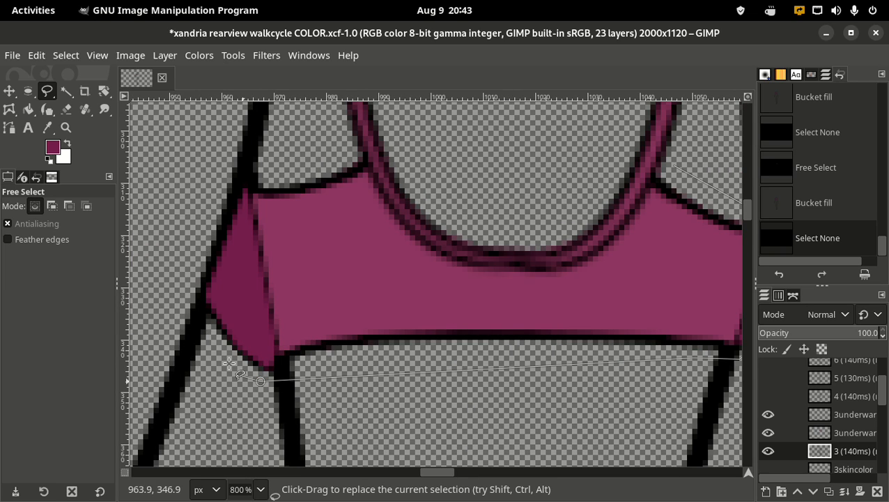
click(203, 316)
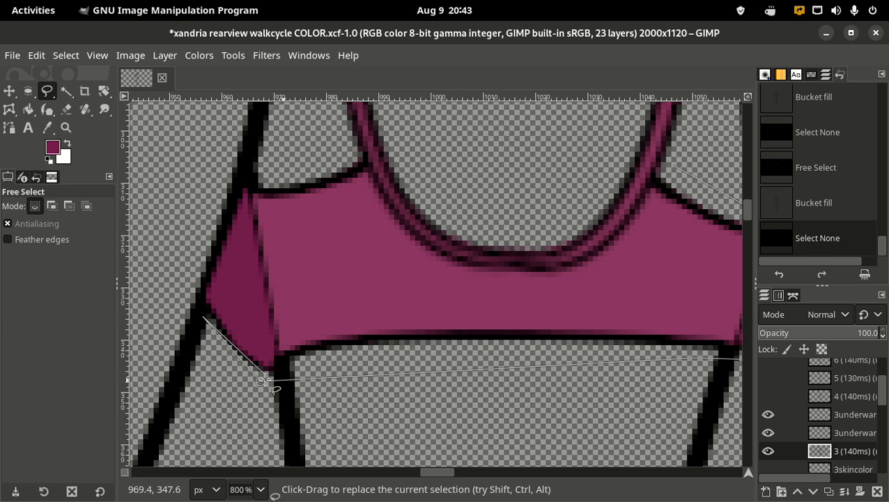
drag(302, 378, 327, 369)
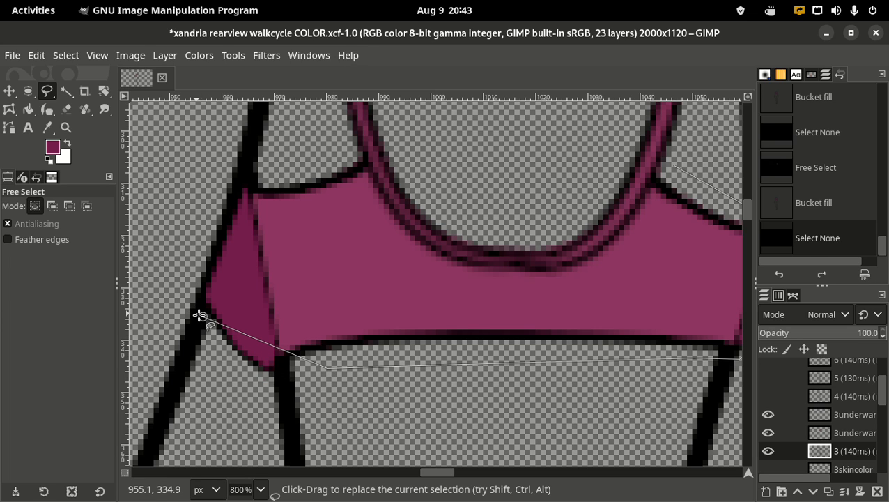
drag(199, 315, 284, 382)
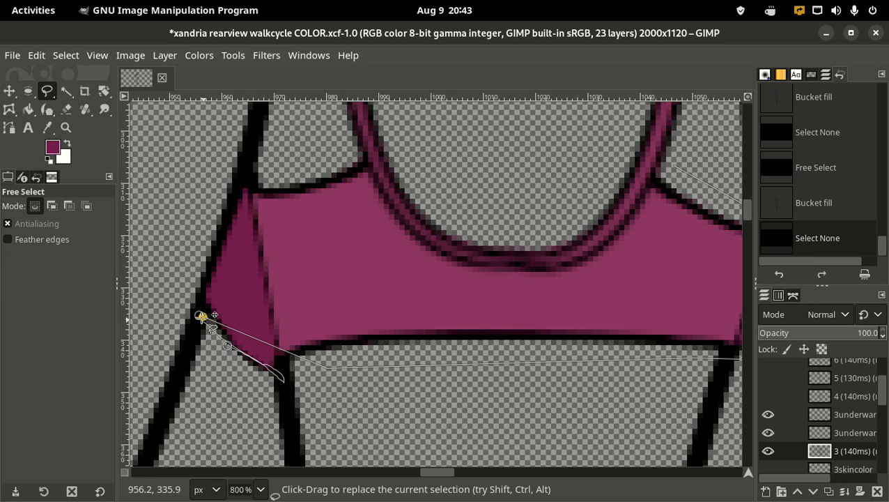
drag(202, 316, 291, 374)
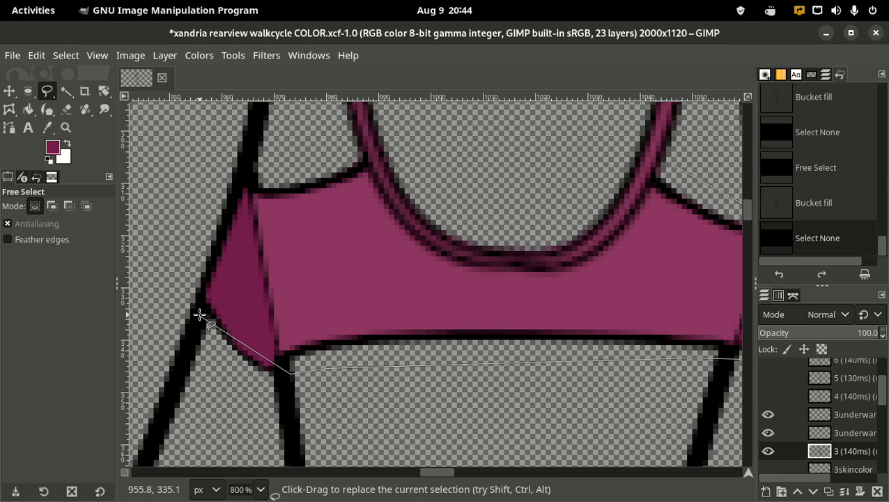
click(199, 314)
Step: Continue the selection outline past the left armpit line and up the outer side of the left strap
click(193, 231)
click(247, 159)
scroll(324, 163, up, 4)
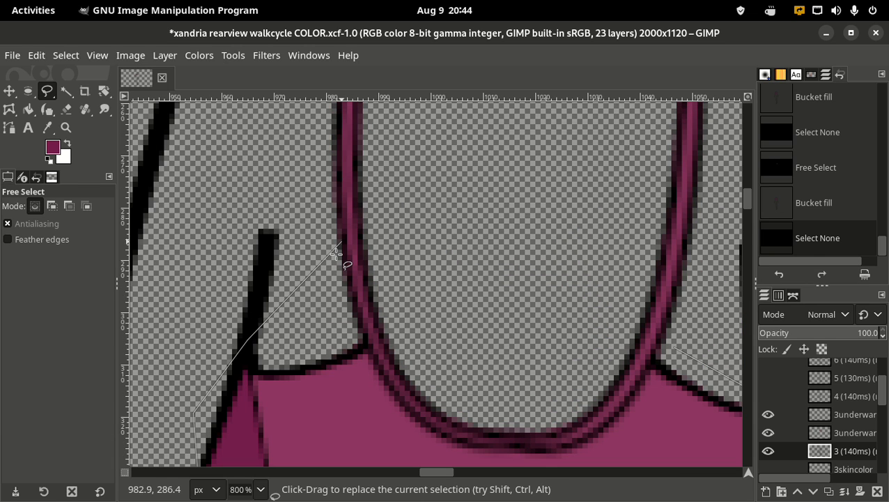
drag(248, 340, 236, 361)
scroll(337, 293, up, 4)
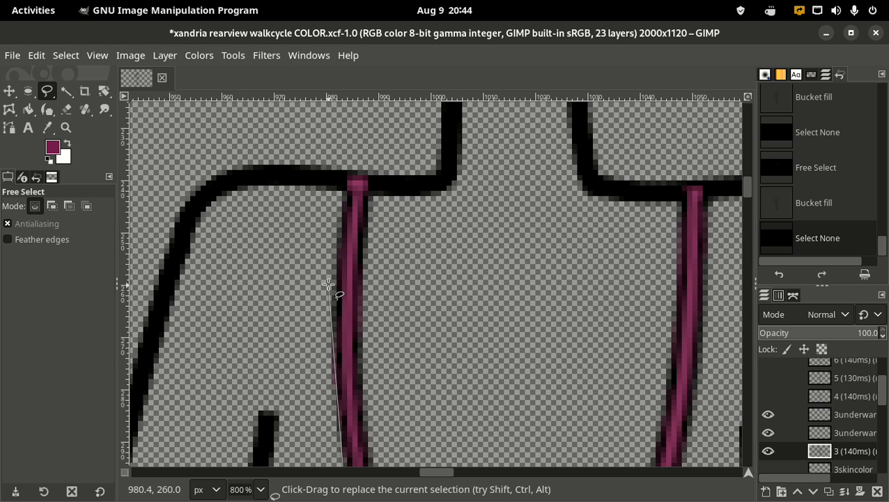
click(296, 318)
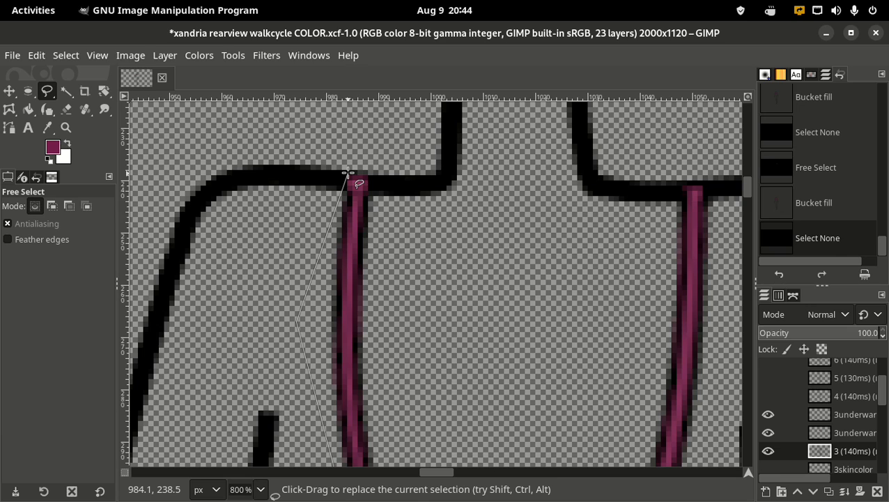
Step: Carry the selection outline around the left strap's shoulder end, across the back, and over the right strap's shoulder end
click(349, 172)
click(385, 175)
click(379, 240)
click(672, 224)
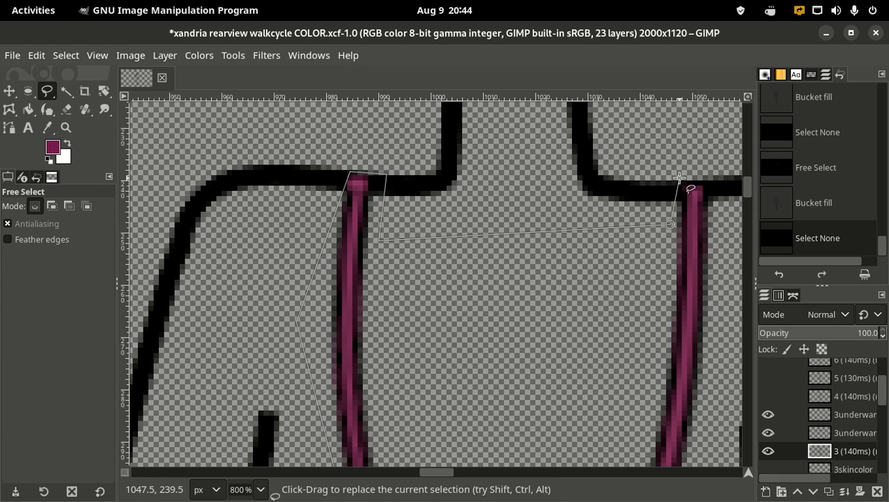
click(679, 178)
click(716, 179)
Step: Run the selection outline down the right strap's outer side and close it at the starting point by the strap base
drag(451, 474, 468, 474)
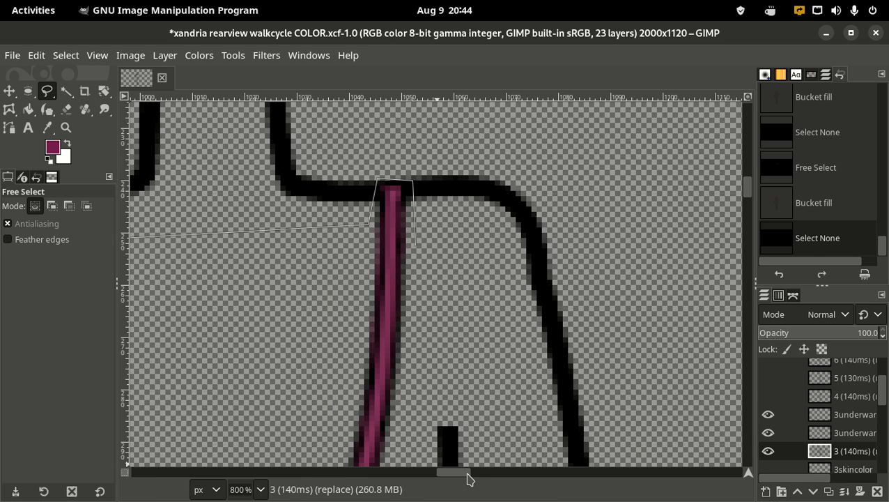
scroll(446, 334, down, 5)
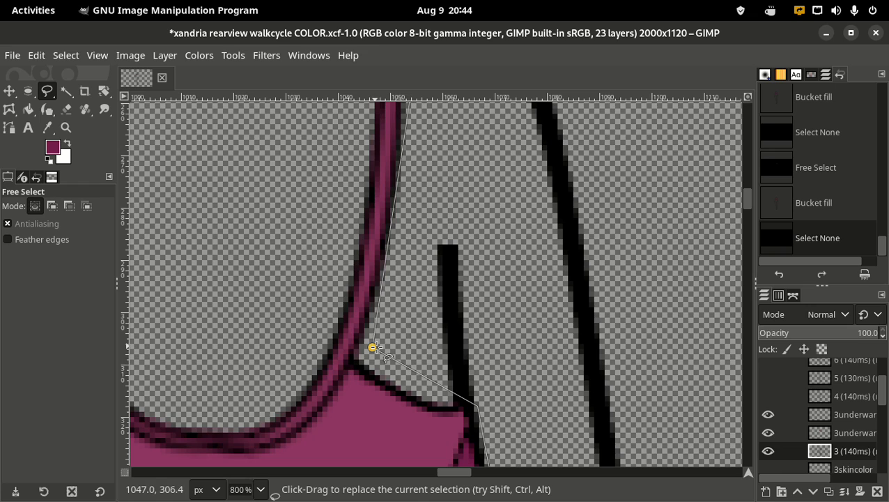
click(415, 315)
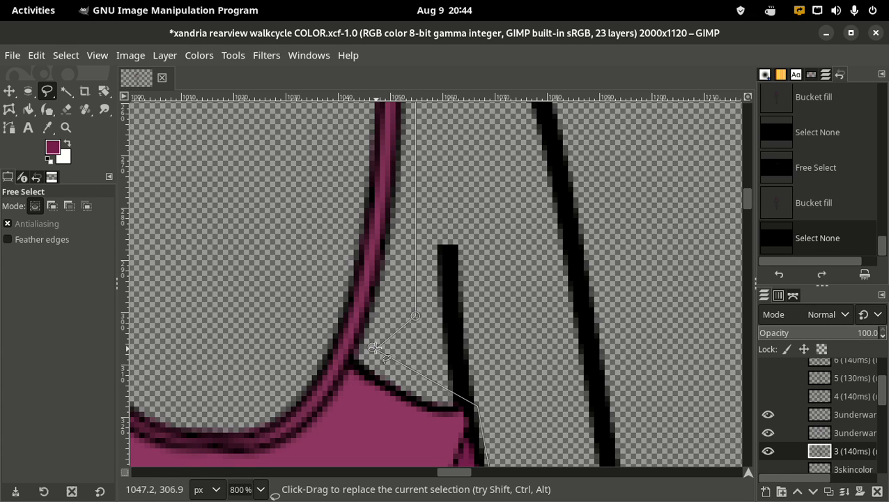
click(374, 349)
key(Return)
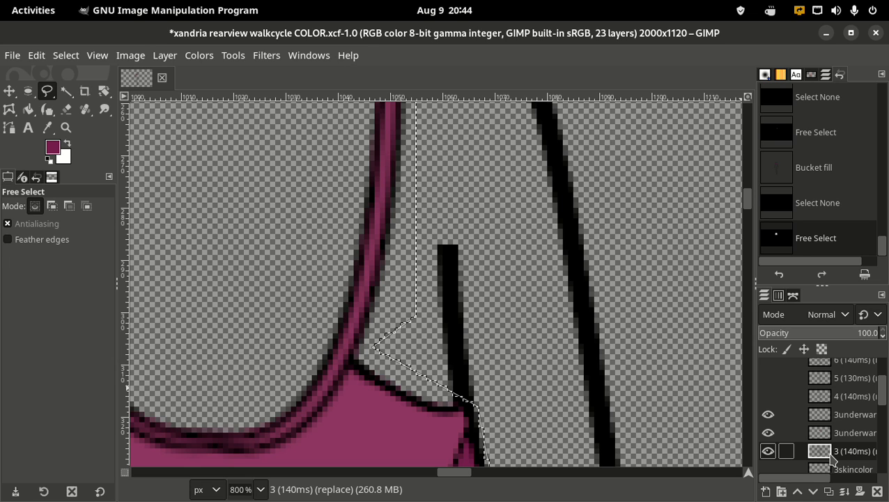
Step: Copy the outlined top's line art from the 3 (140ms) layer and anchor the pasted copy onto the upper 3underware layer
key(ctrl+c)
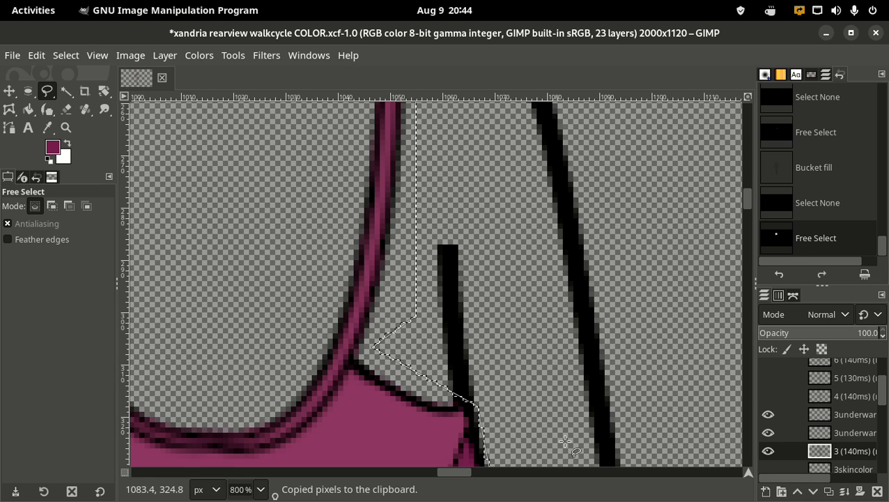
click(826, 416)
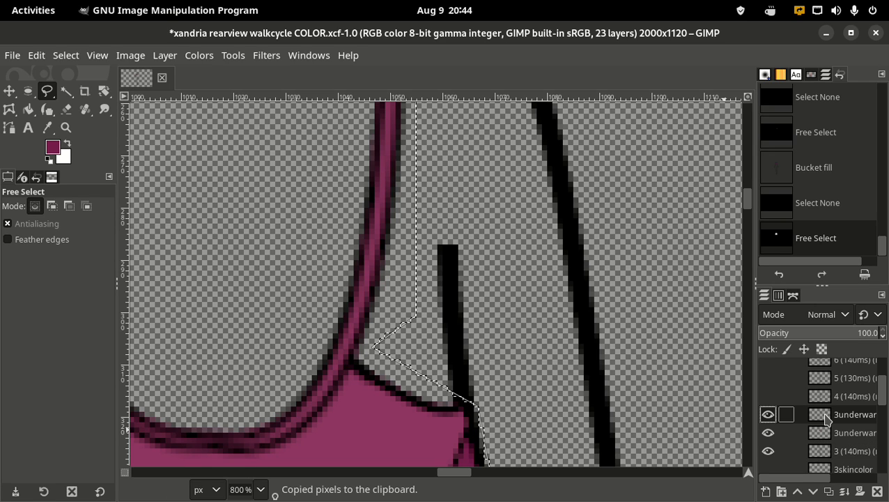
key(ctrl+v)
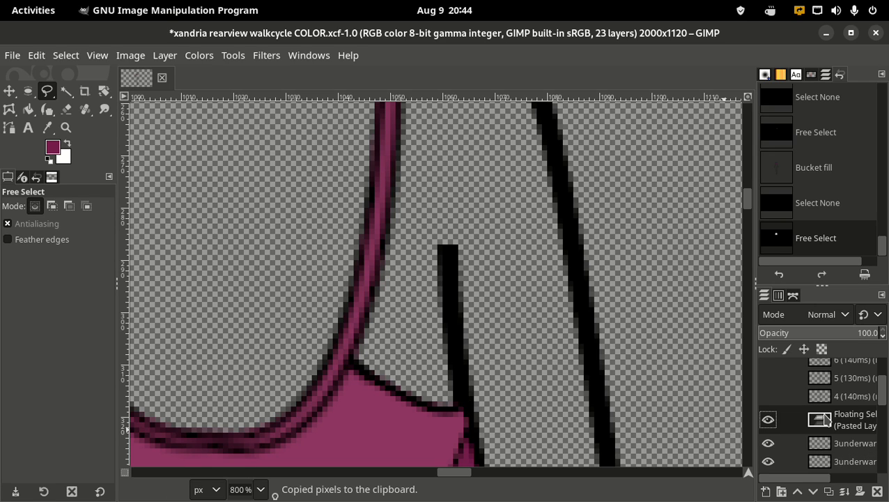
right_click(825, 418)
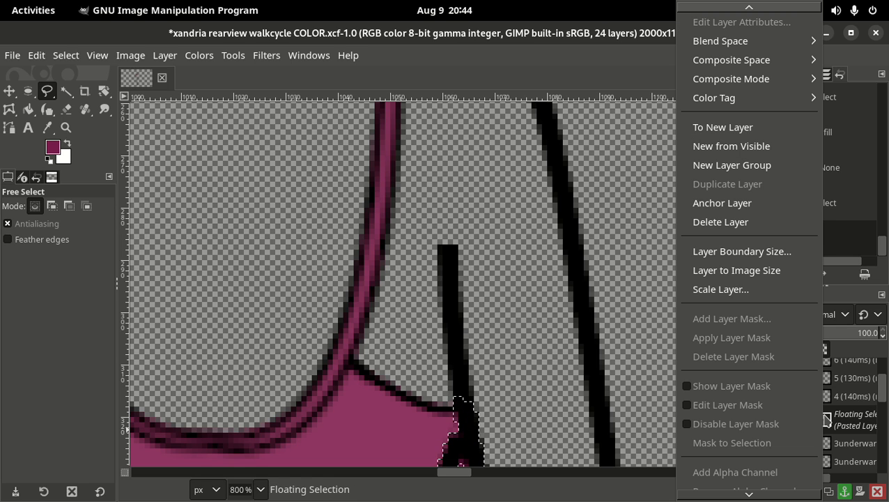
click(722, 203)
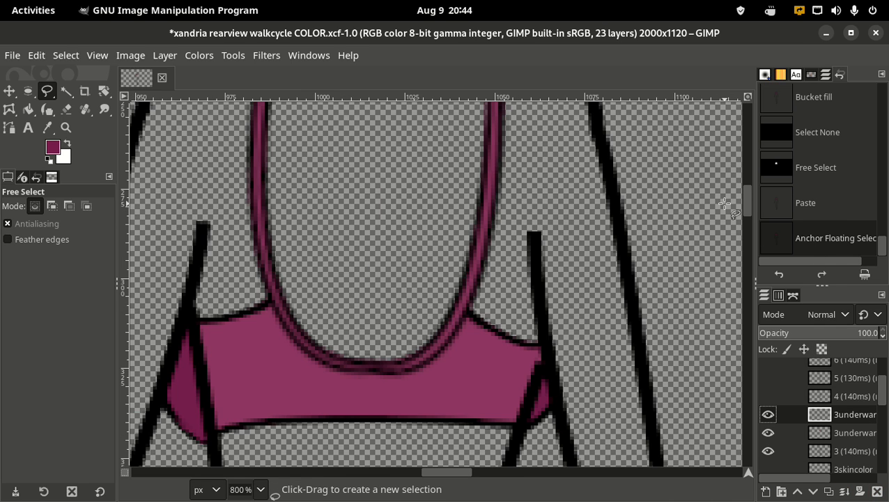
scroll(725, 203, down, 3)
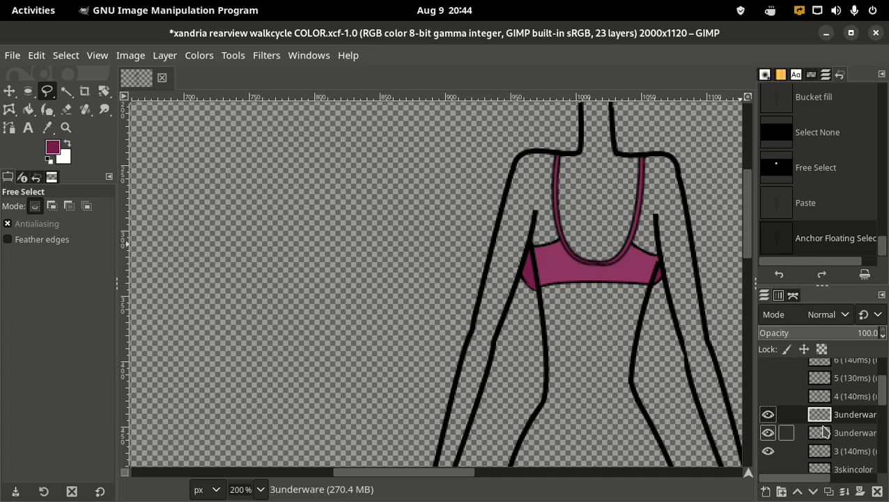
Step: Check the copied line art by hiding the lower 3underware color layer briefly, and restore its visibility
click(769, 433)
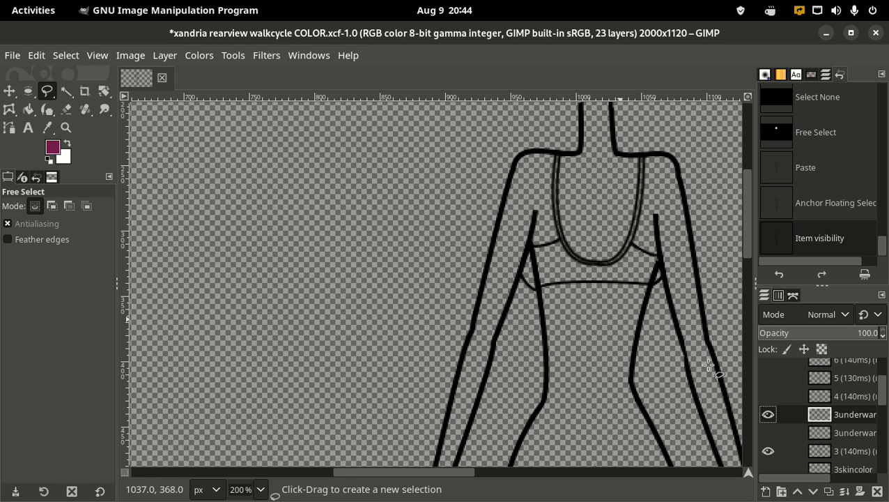
key(ctrl+z)
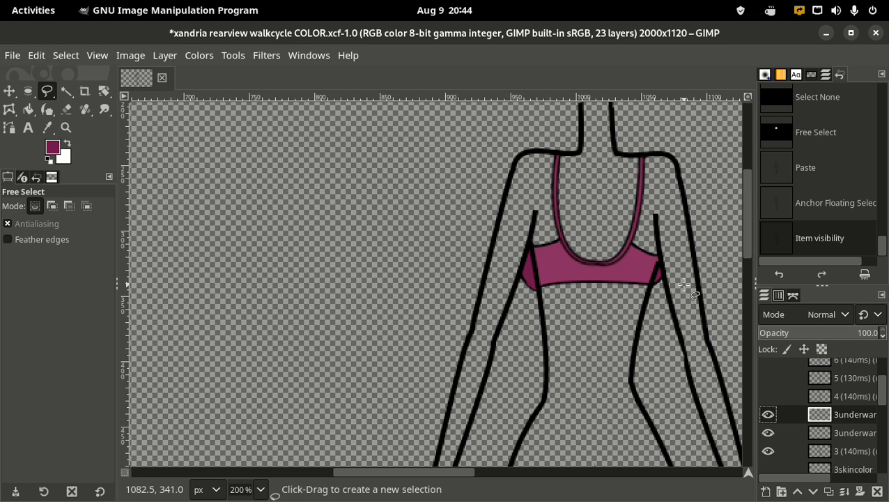
scroll(682, 289, down, 3)
scroll(651, 314, up, 3)
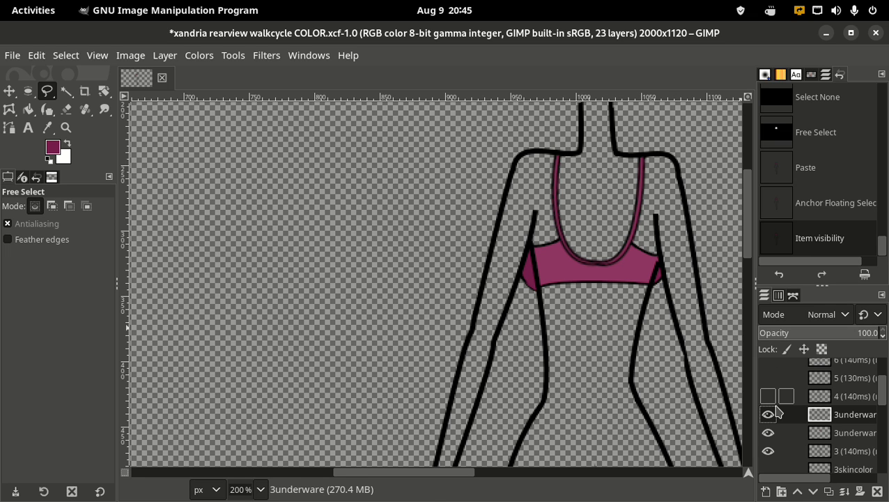
Step: Hide frame 3's line art layer and both 3underware layers
scroll(631, 347, down, 3)
scroll(620, 352, down, 3)
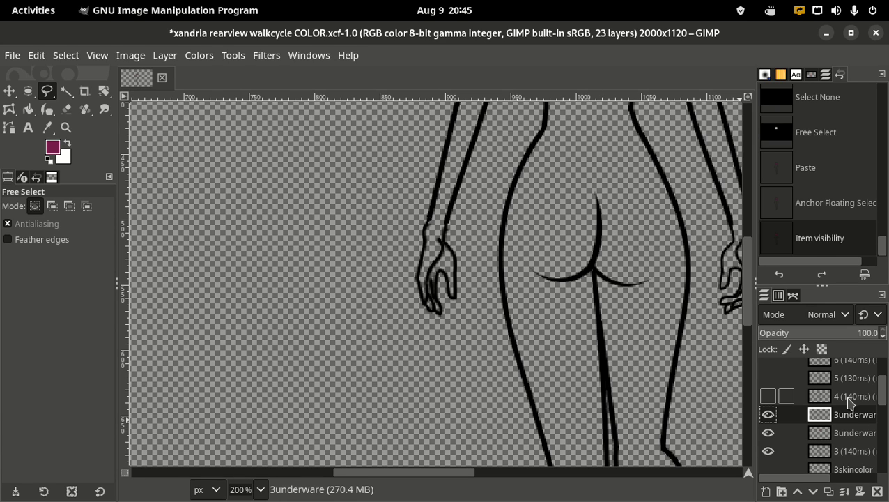
scroll(853, 414, down, 2)
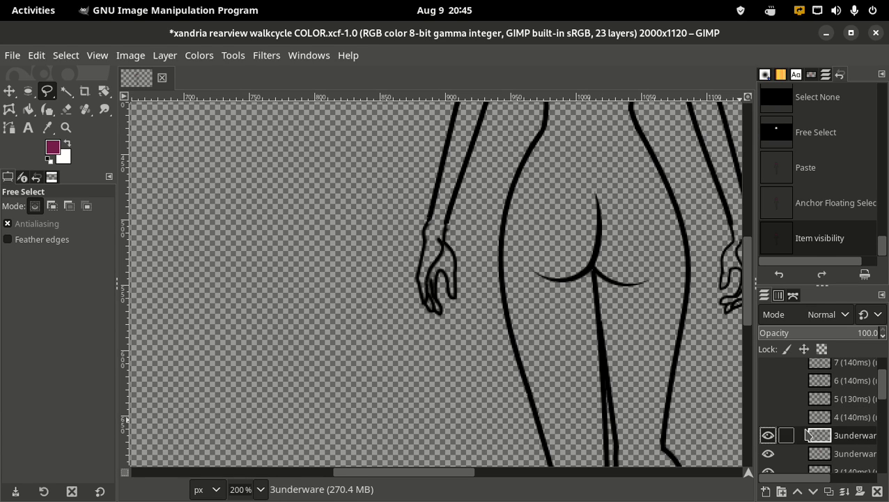
scroll(806, 438, down, 5)
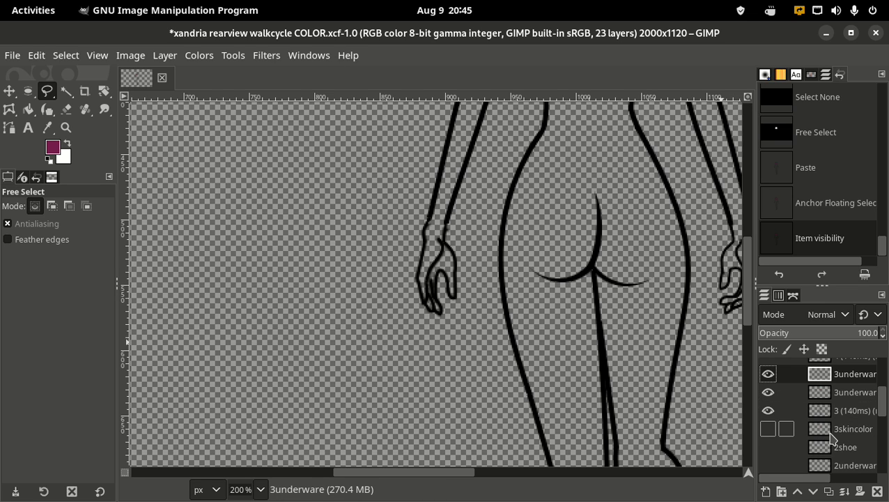
scroll(779, 411, up, 5)
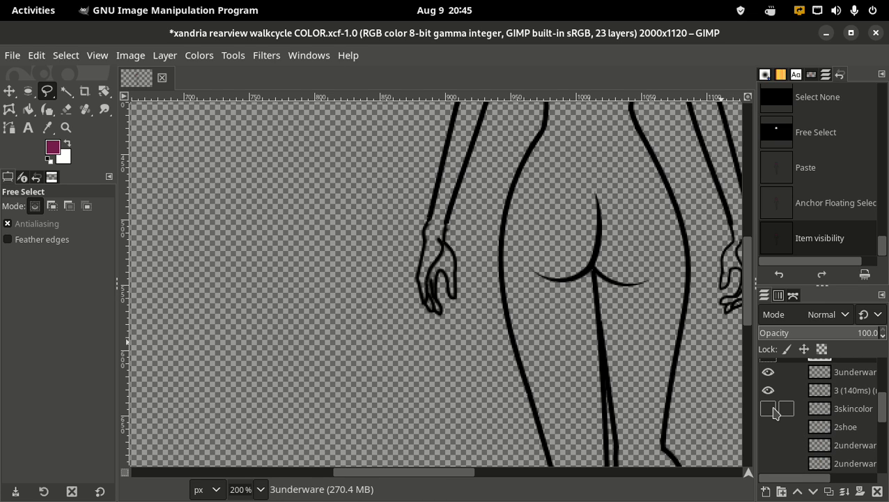
click(767, 426)
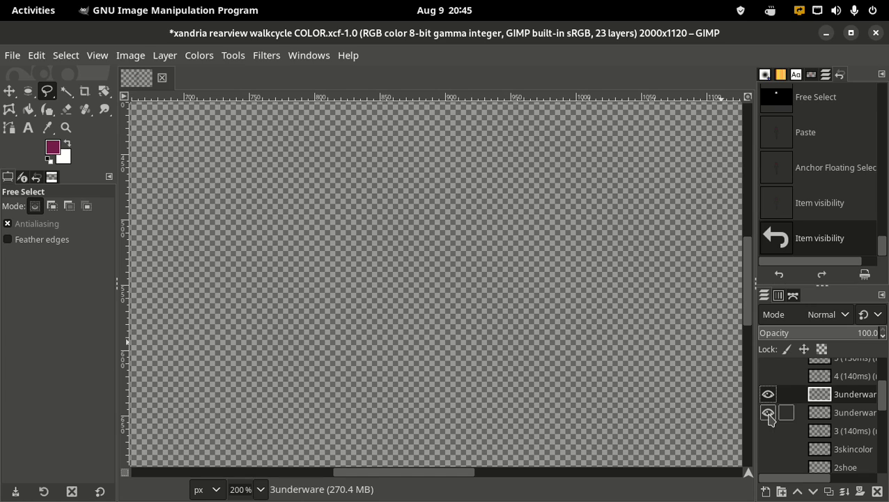
click(768, 416)
click(767, 398)
Step: Show frame 2's skin color, line art and both underwear layers to examine how its bottoms are drawn
scroll(765, 434, down, 2)
scroll(767, 438, down, 3)
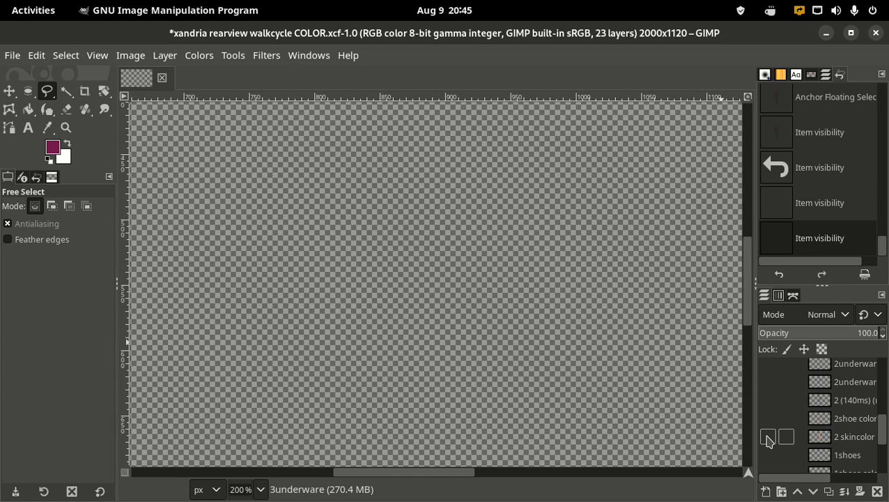
click(767, 437)
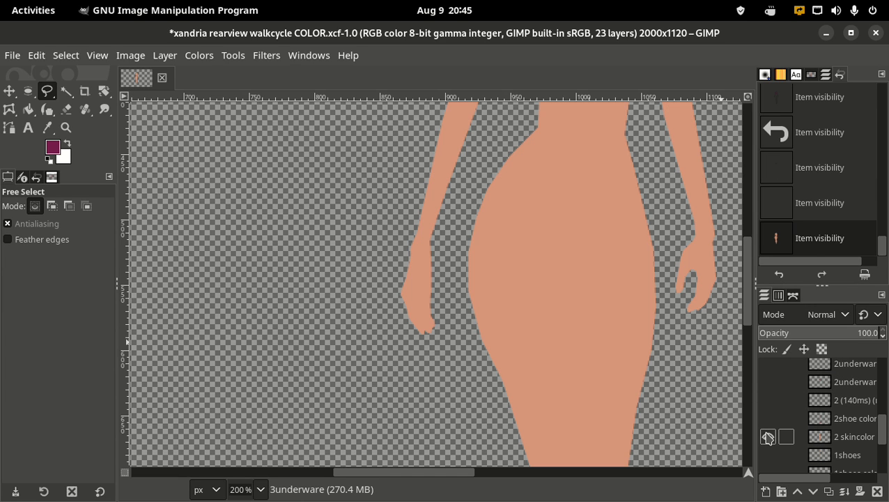
click(768, 421)
click(767, 420)
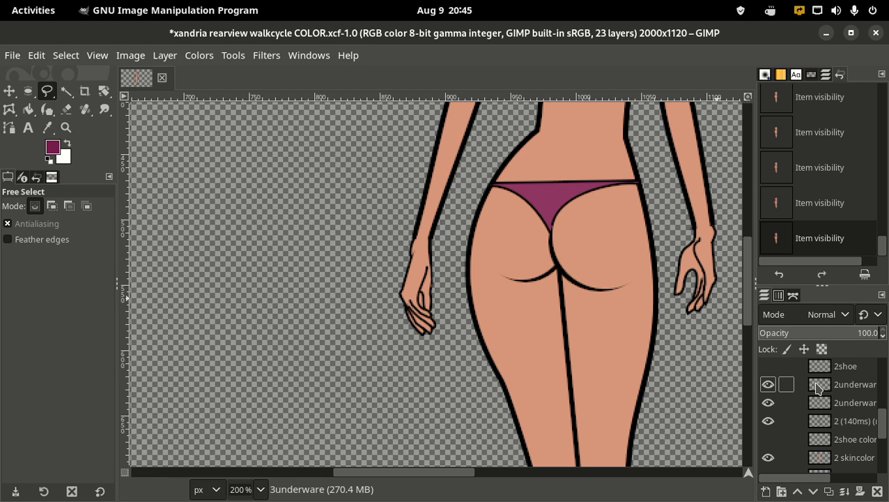
Step: Hide frame 2's underwear line art, skin color and body line art, leaving its underwear color layer on display
click(768, 384)
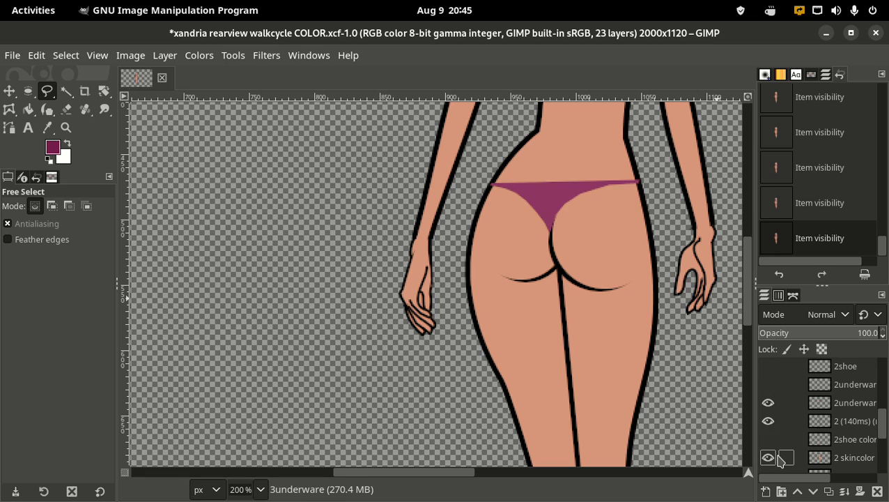
click(768, 457)
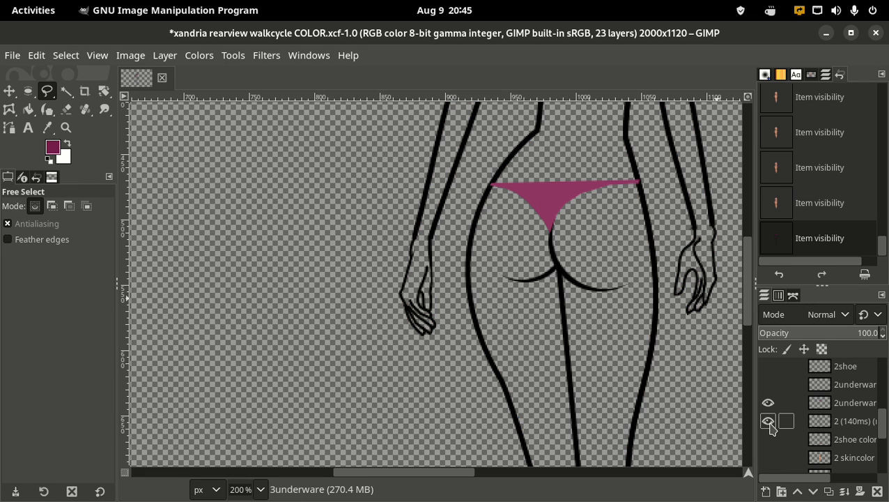
click(768, 421)
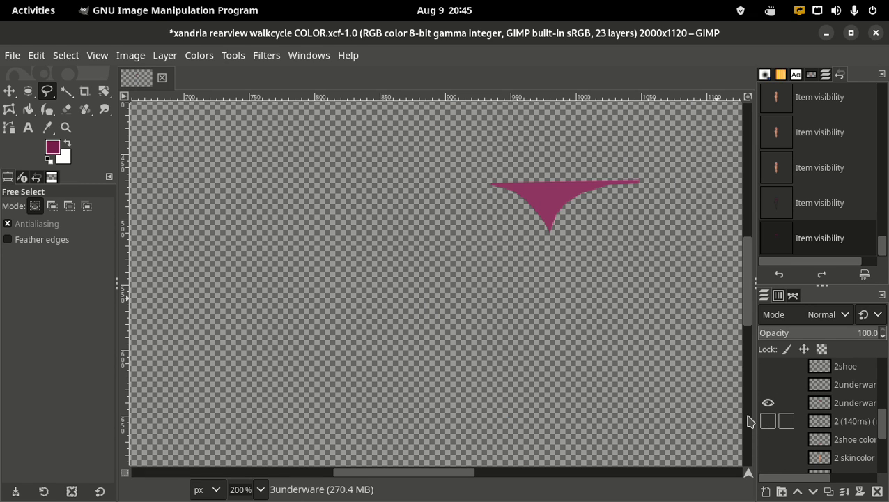
Step: Show frame 3's body line art over frame 2's underwear color to compare the position of the bottoms
scroll(801, 394, up, 2)
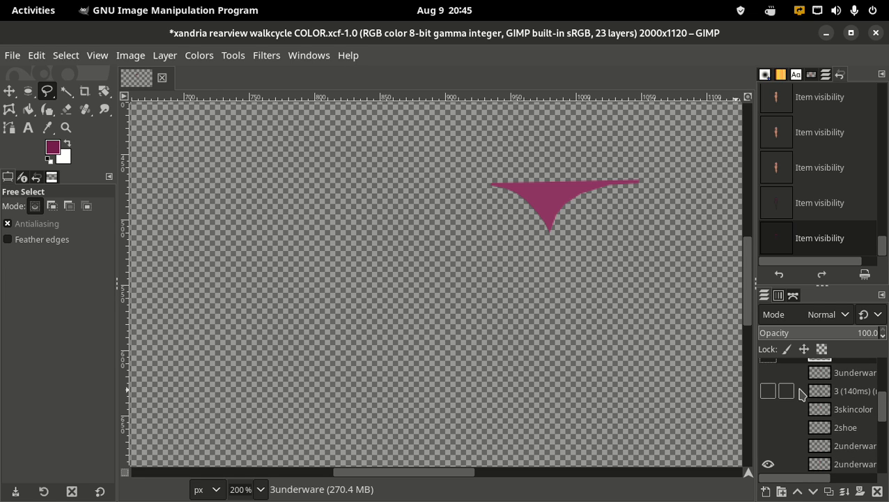
scroll(787, 425, up, 1)
scroll(779, 432, up, 1)
click(768, 432)
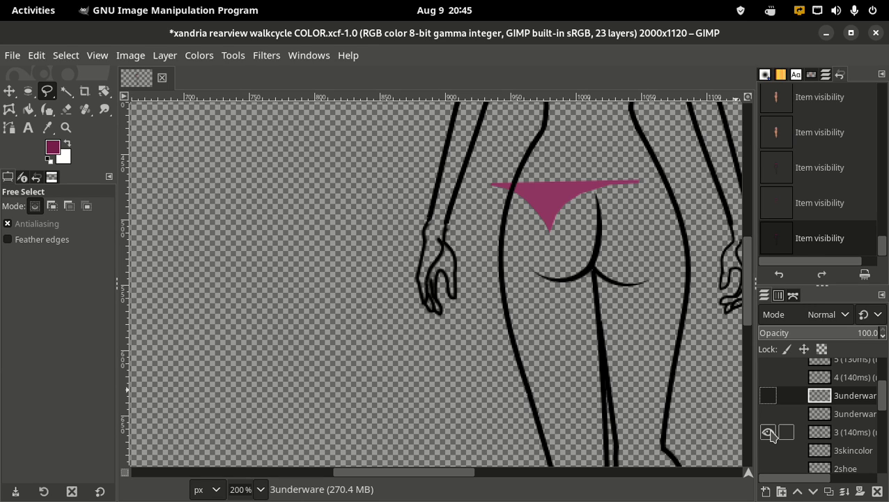
click(769, 432)
click(769, 432)
Step: Show both 3underware layers and compare the whole frame 3 figure with frame 2's underwear color
key(minus)
key(minus)
key(minus)
key(minus)
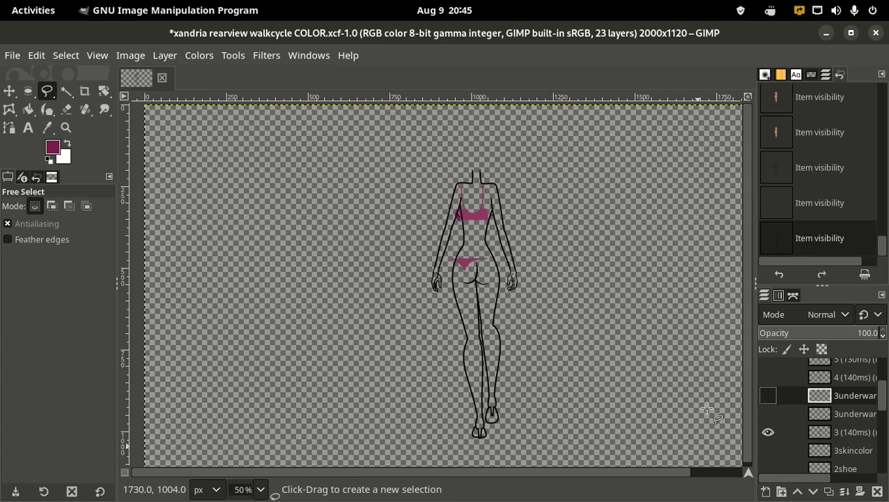
click(768, 411)
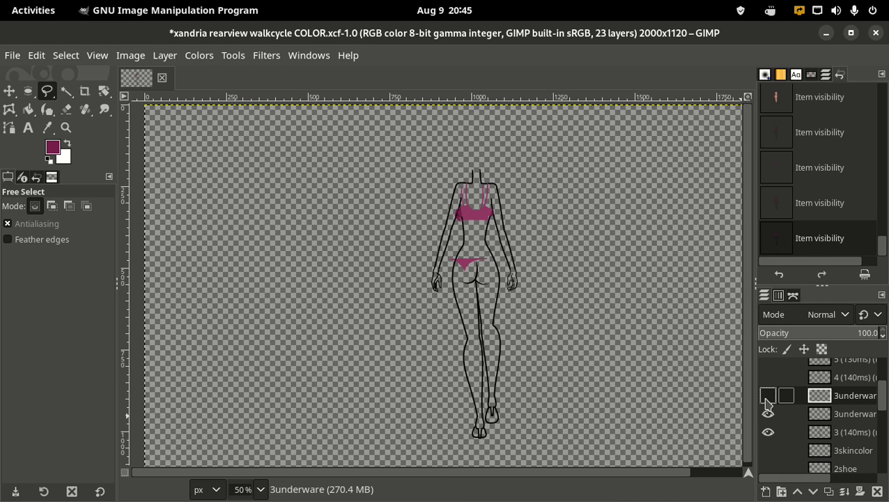
click(768, 396)
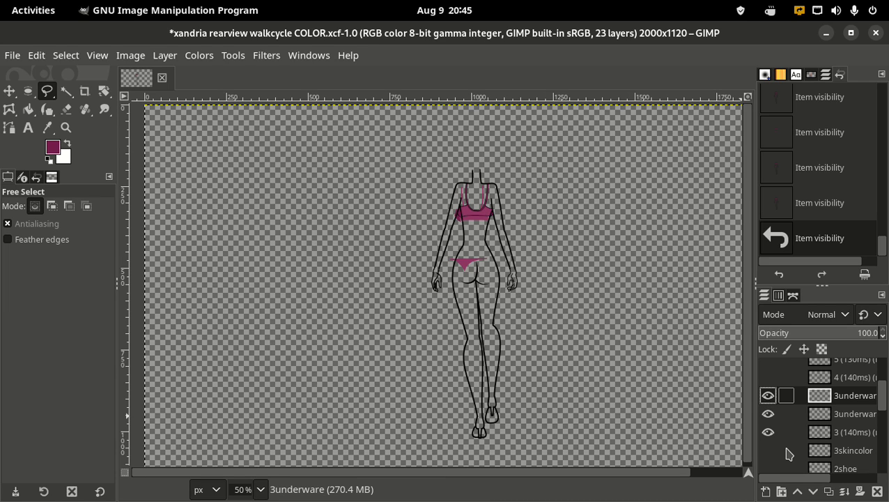
Step: Hide frame 2's underwear color layer, frame 3's body line art and both 3underware layers
scroll(788, 454, down, 2)
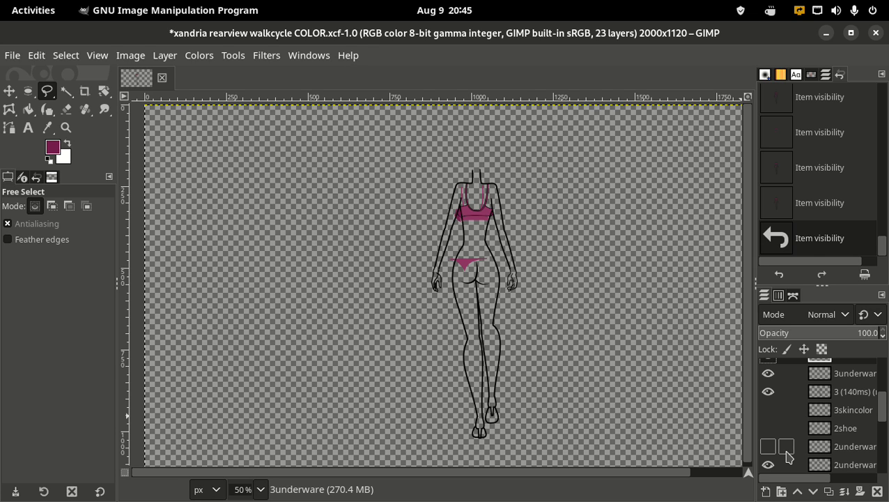
scroll(786, 452, down, 2)
click(768, 423)
scroll(778, 420, up, 2)
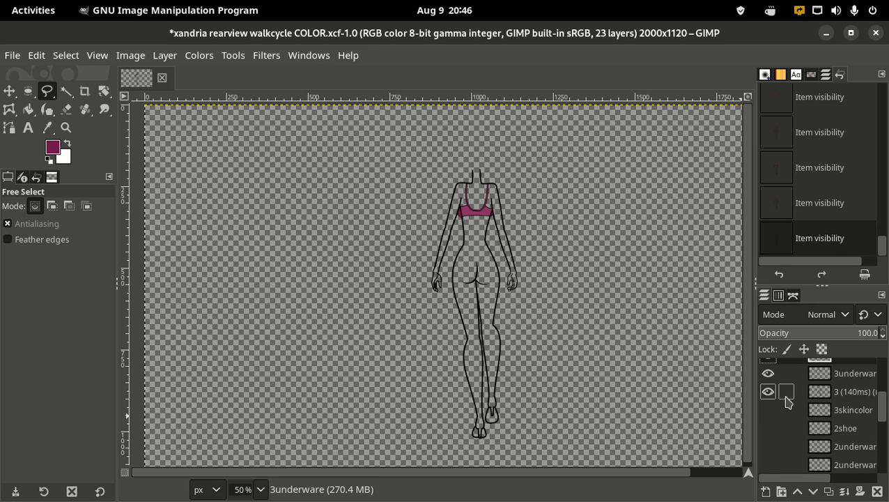
click(768, 391)
click(768, 374)
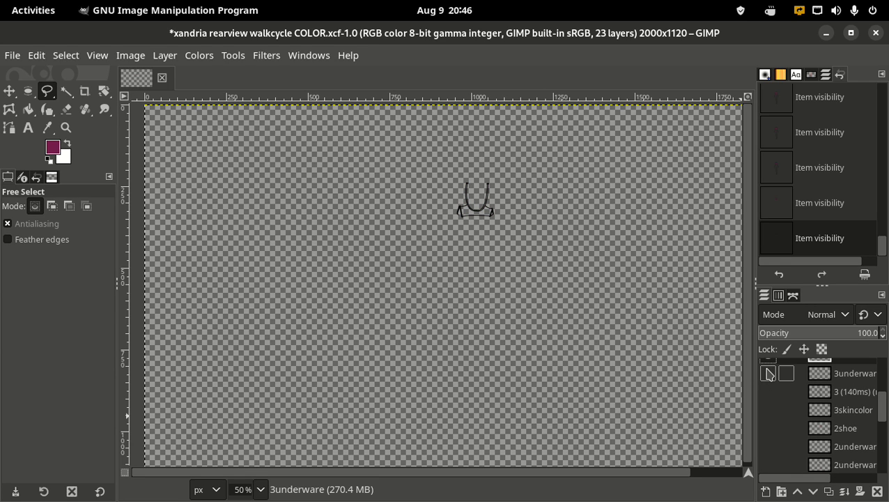
click(768, 360)
Step: Compare frame 2's body line art with frame 3's by overlaying them, and leave only frame 3's line art shown
scroll(769, 384, down, 1)
scroll(778, 428, down, 2)
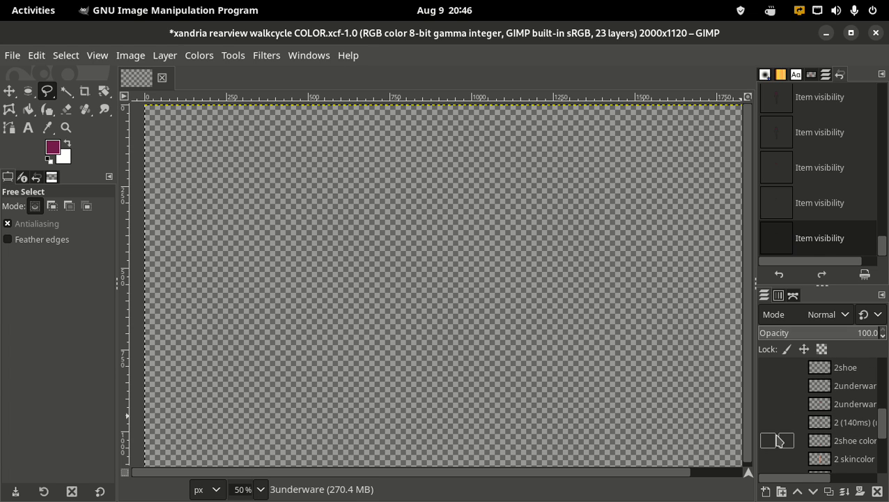
click(772, 422)
scroll(778, 404, up, 1)
scroll(780, 405, up, 1)
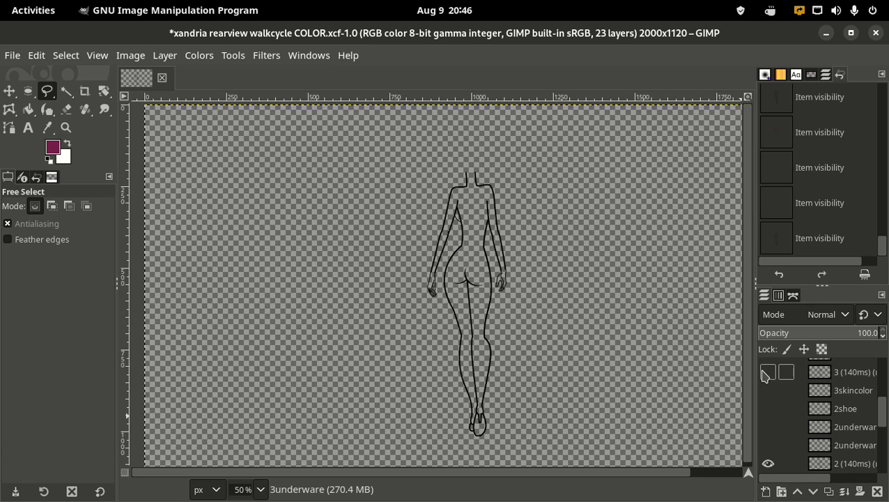
click(765, 375)
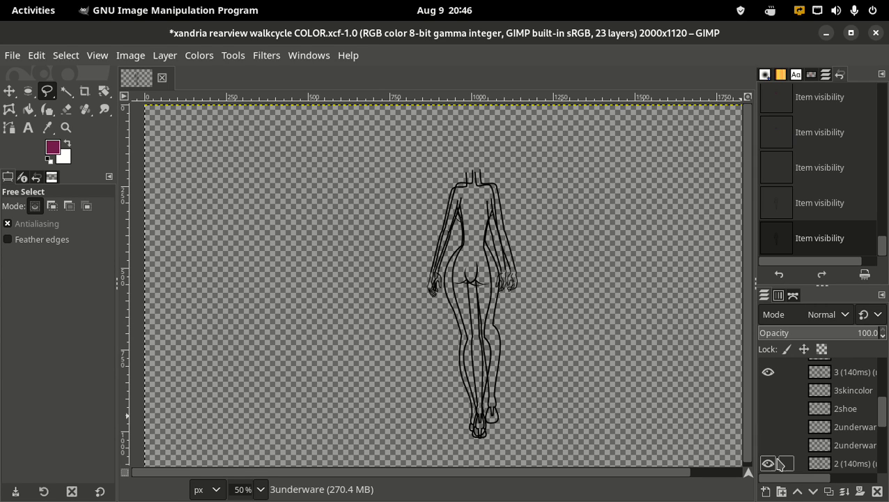
click(768, 463)
Step: Show the upper 3underware line art layer with frame 3's body, keep its color layer hidden, and focus on the hips
scroll(795, 414, up, 2)
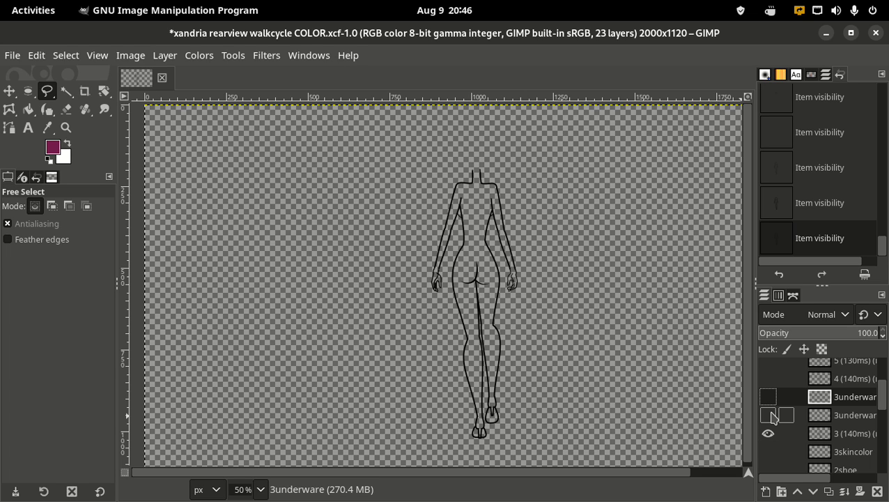
click(768, 415)
click(769, 414)
click(768, 397)
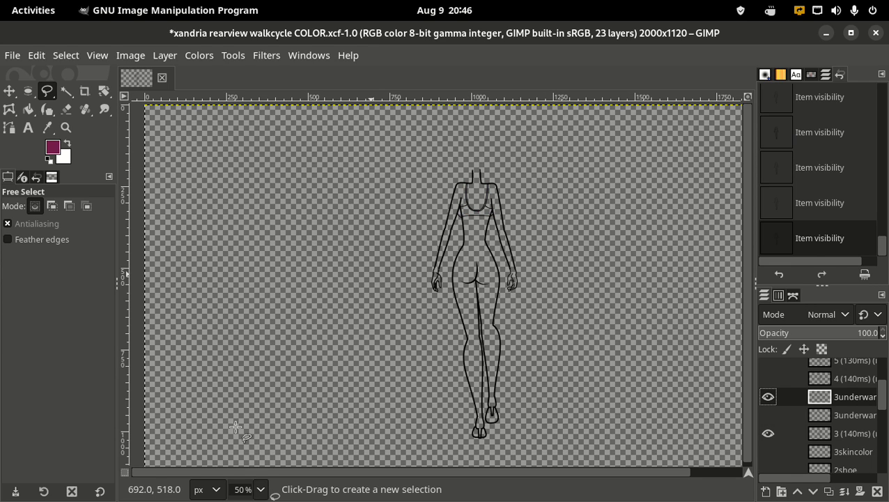
key(1)
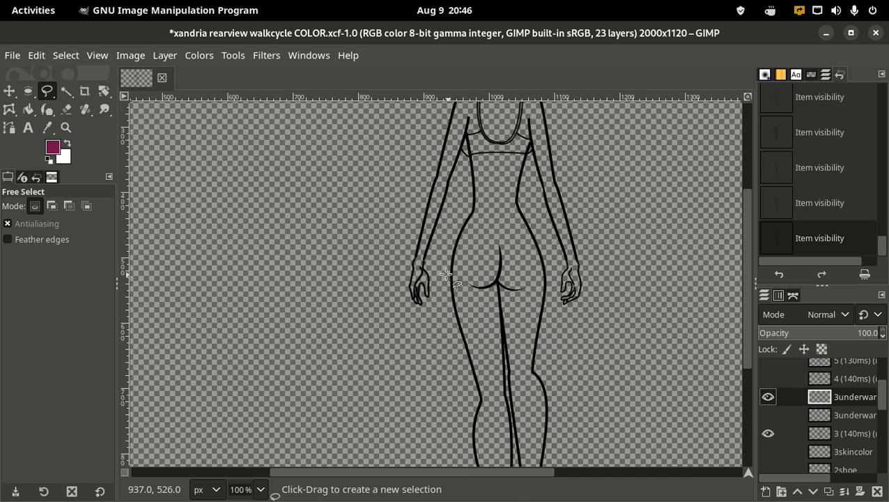
key(2)
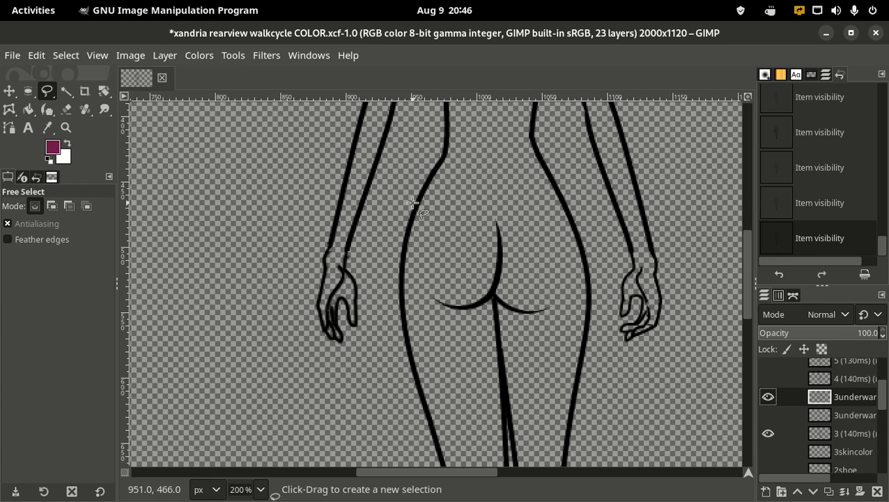
Step: Start a path for the bottoms' outline with one anchor near the top of the center crease and one on the left hip line
scroll(606, 328, down, 4)
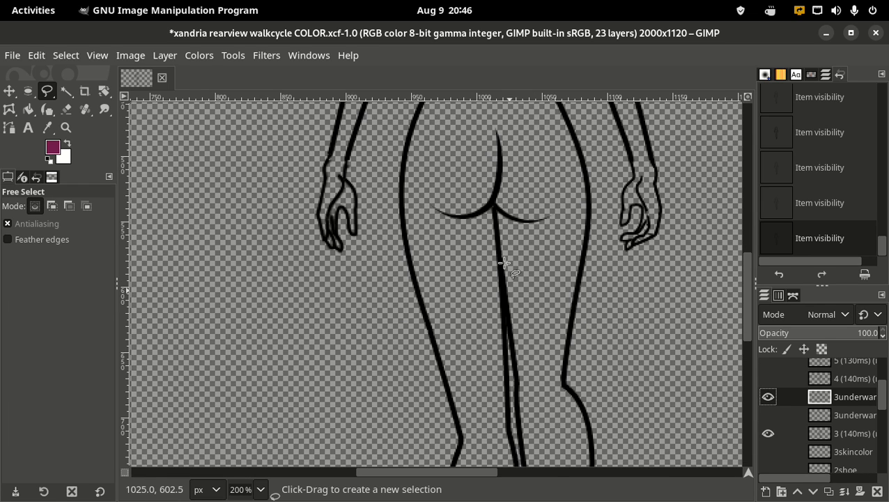
scroll(504, 264, up, 4)
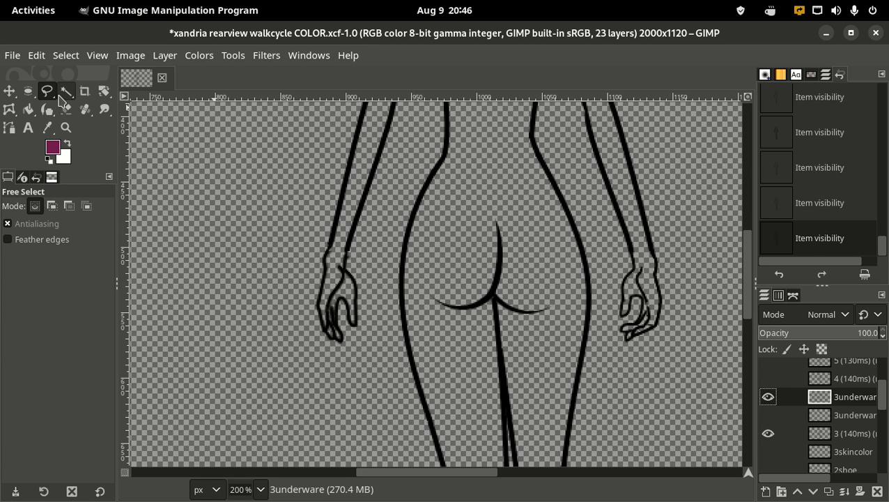
key(b)
click(499, 237)
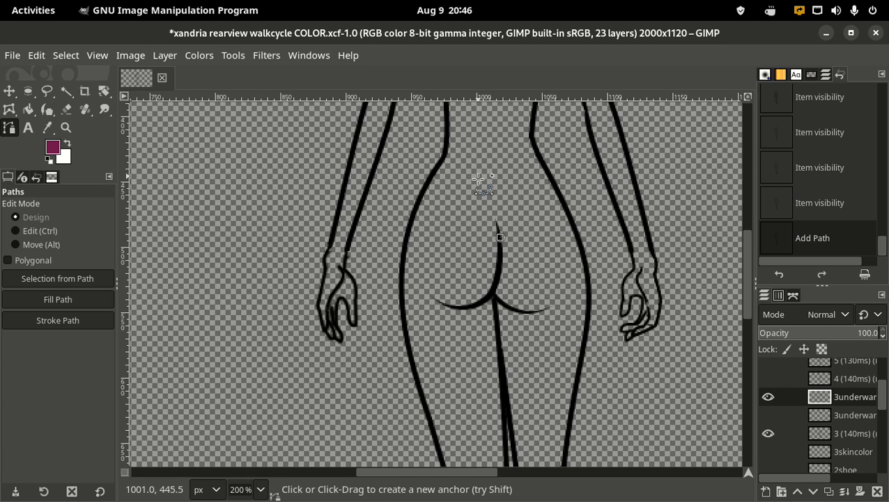
scroll(477, 209, up, 1)
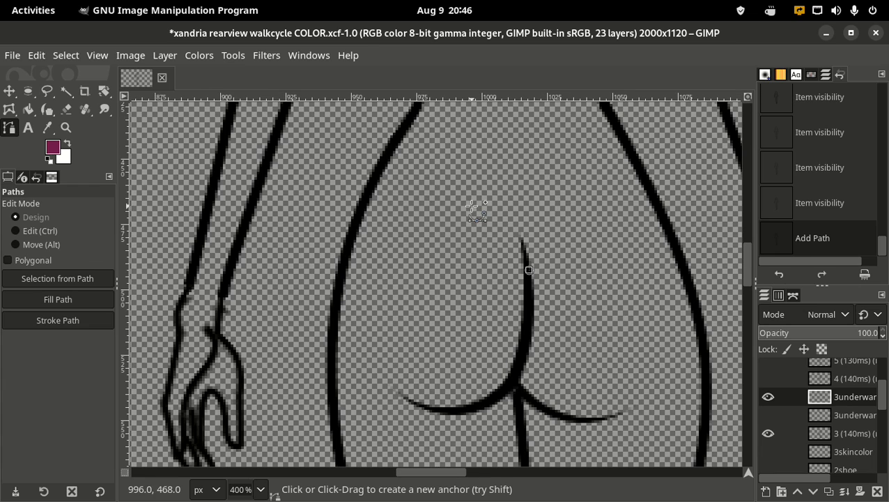
scroll(544, 307, up, 1)
scroll(533, 272, up, 3)
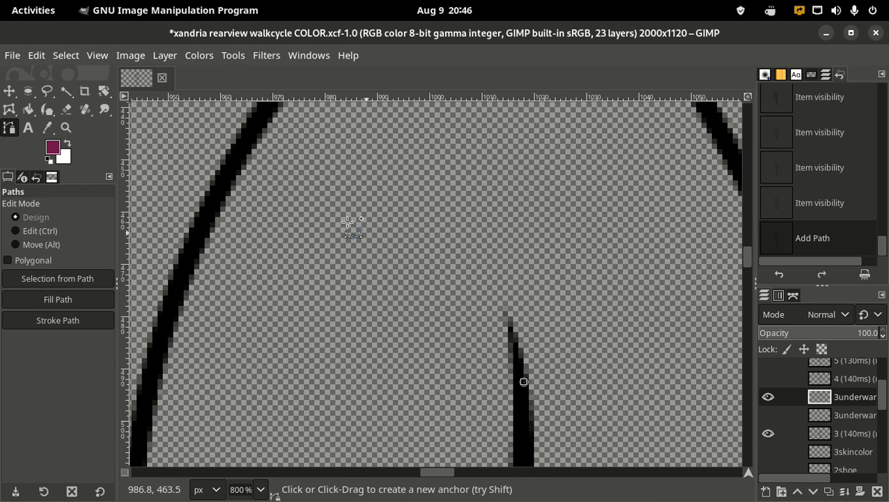
click(228, 178)
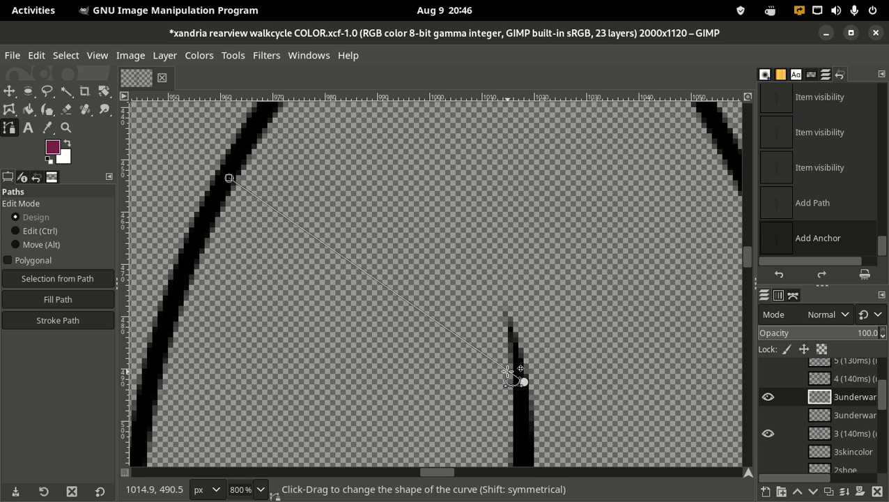
click(523, 381)
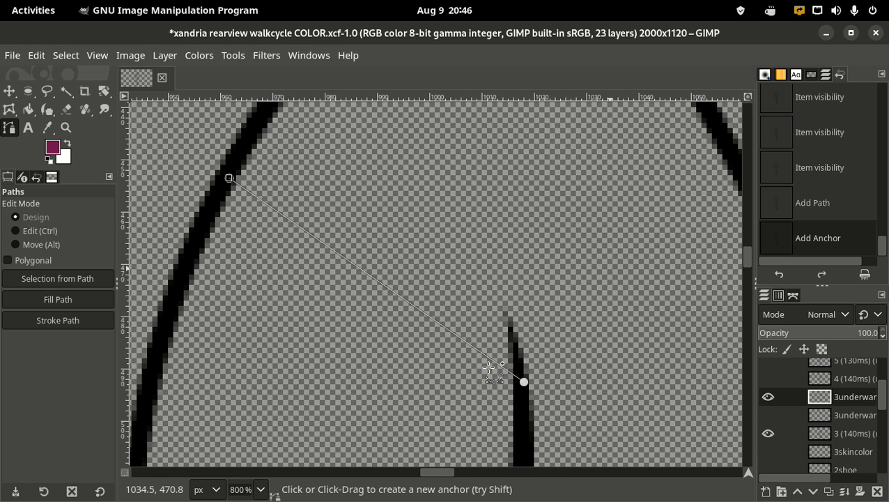
scroll(494, 369, right, 4)
scroll(502, 368, left, 1)
scroll(516, 366, down, 1)
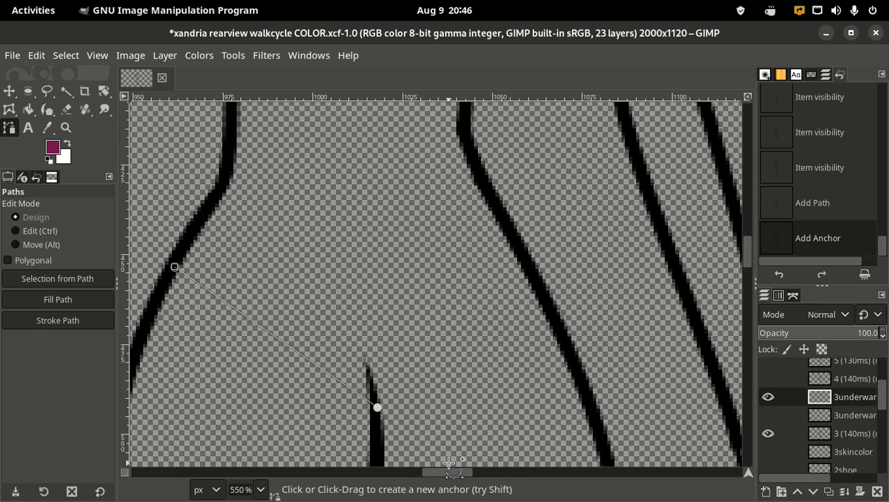
scroll(527, 361, down, 2)
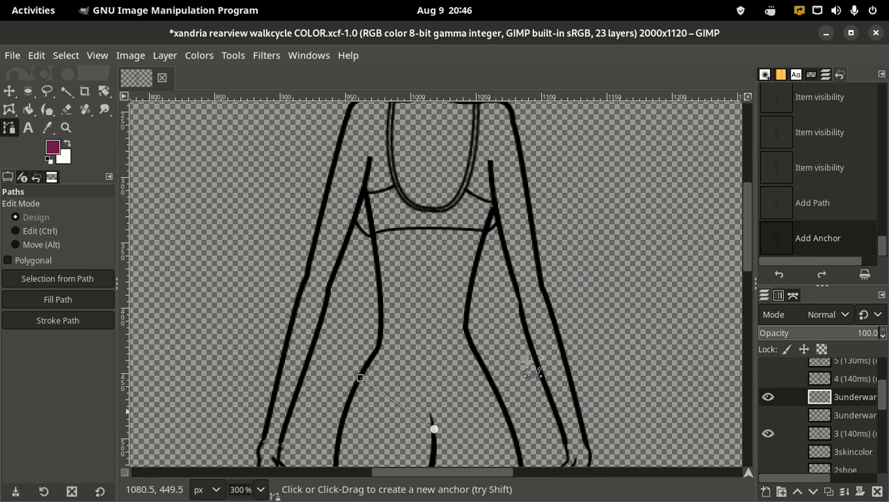
click(486, 375)
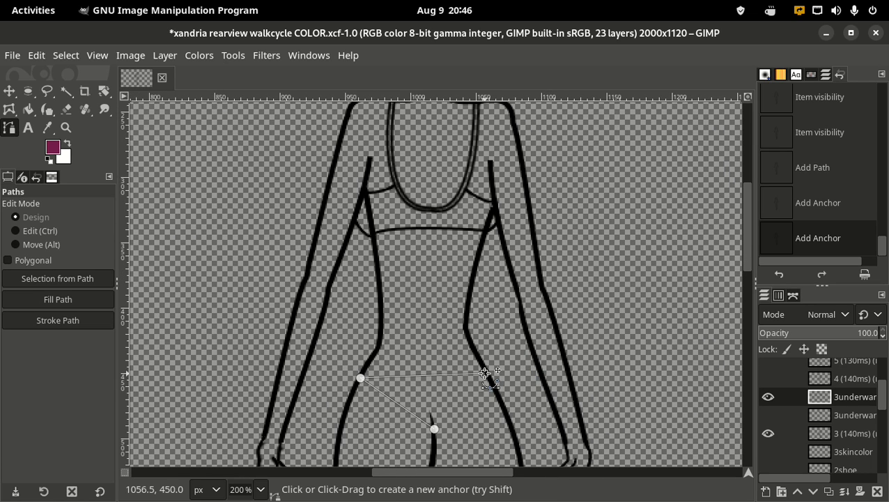
drag(486, 375, 491, 382)
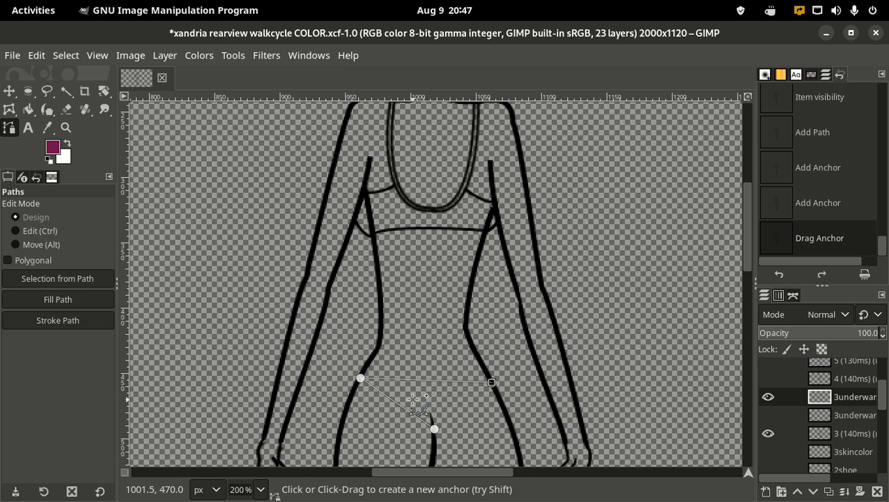
key(ctrl+z)
key(ctrl+z)
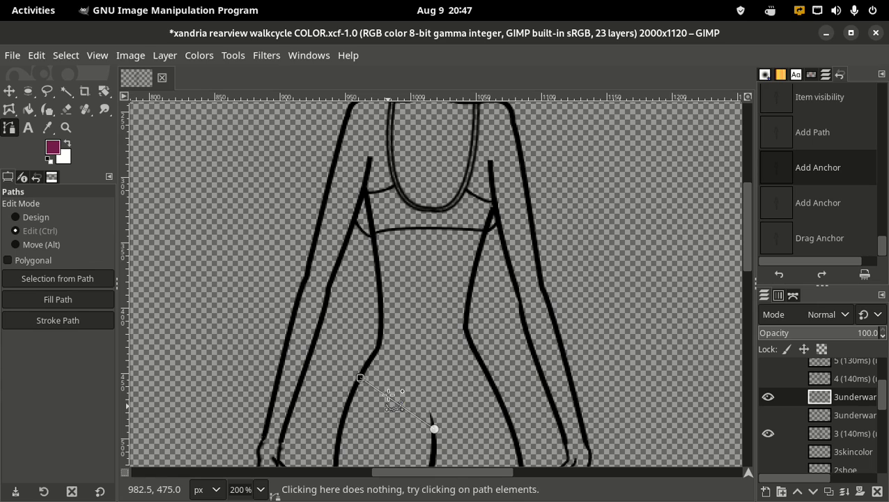
Step: Continue the path with a second left hip anchor, two adjacent anchors on the right hip line, and an end anchor on the center crease
click(361, 376)
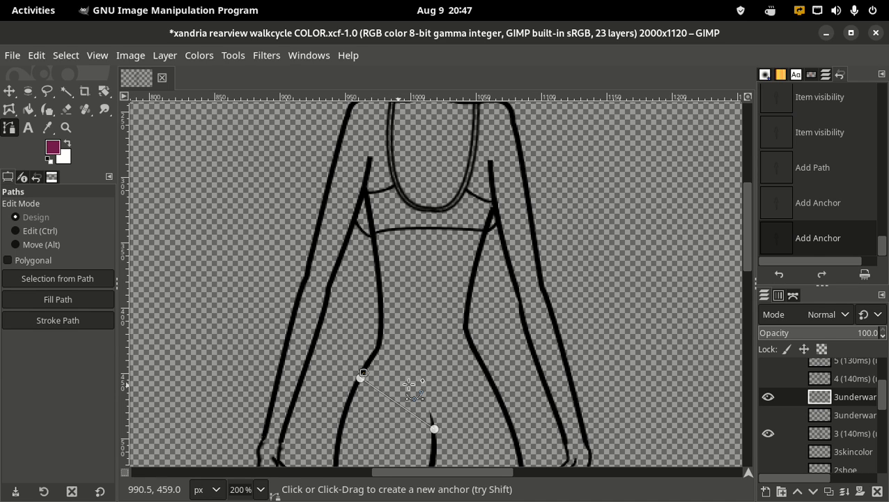
click(488, 377)
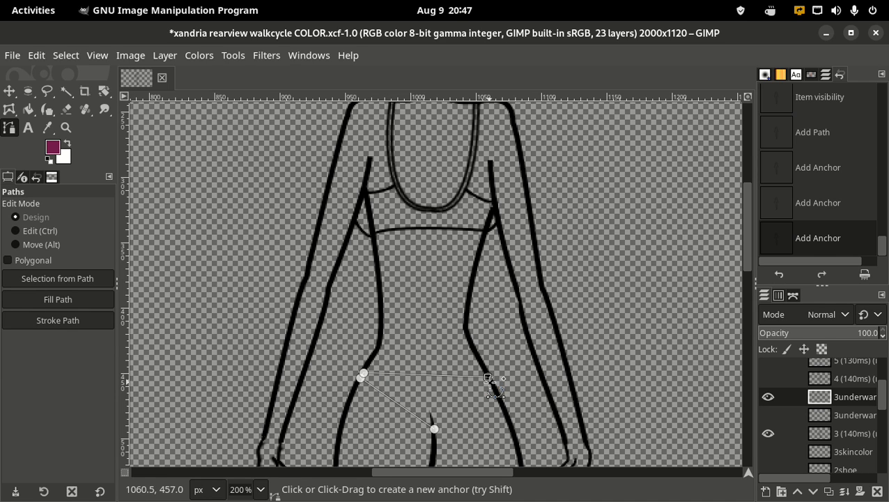
click(490, 381)
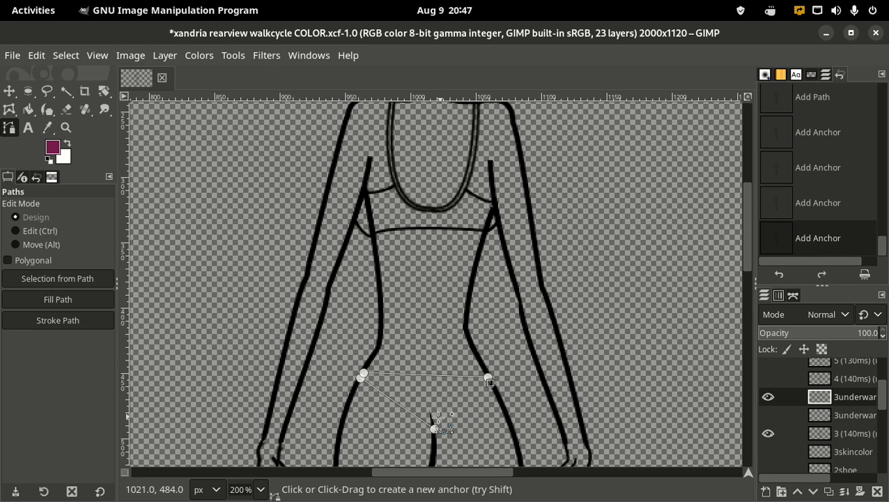
click(439, 418)
drag(439, 419, 436, 437)
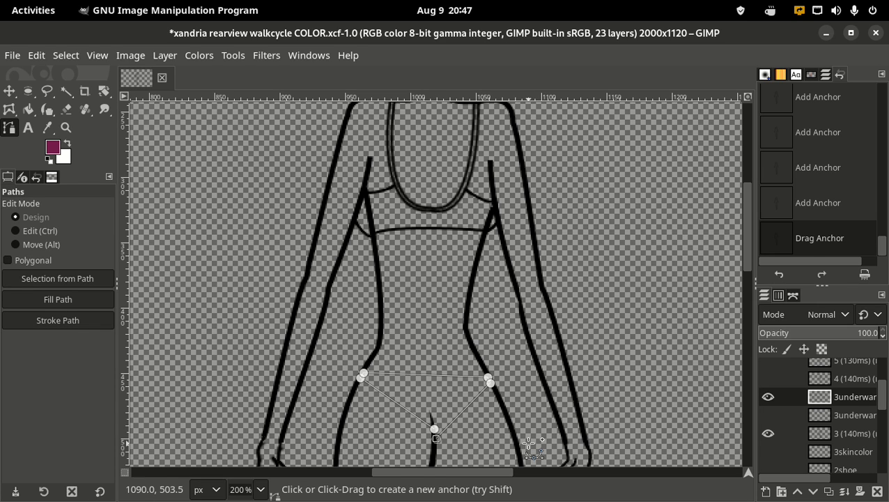
Step: Bend the left leg-opening segment into an upward-bulging curve from hip to crease, nudging its end anchors onto the body lines
key(3)
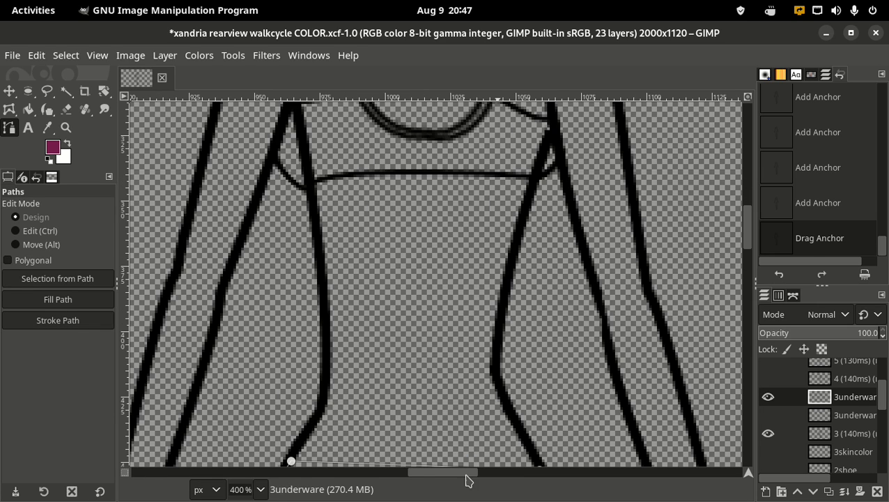
scroll(480, 335, down, 5)
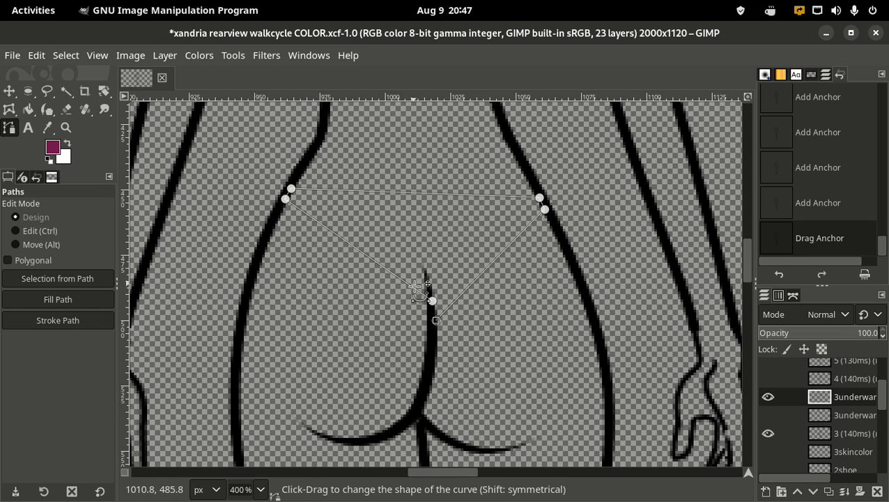
mouse_move(433, 300)
mouse_down()
mouse_move(429, 272)
mouse_move(431, 302)
mouse_up()
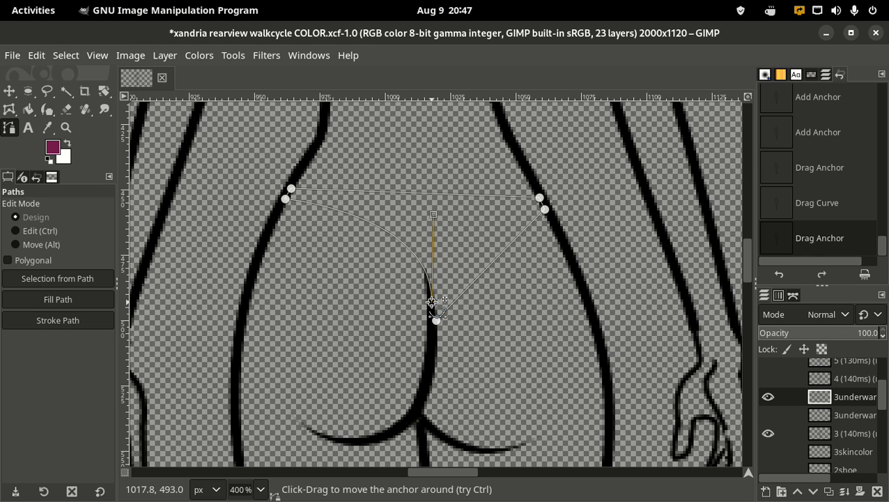
click(335, 207)
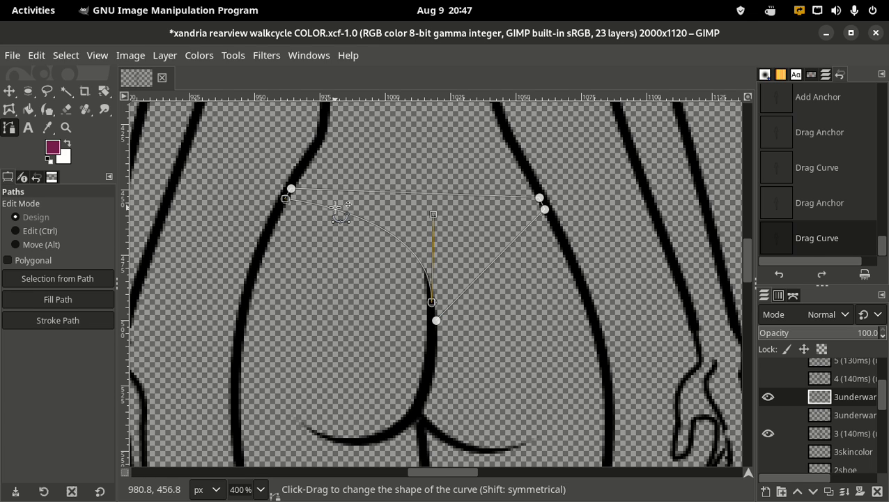
drag(335, 207, 336, 202)
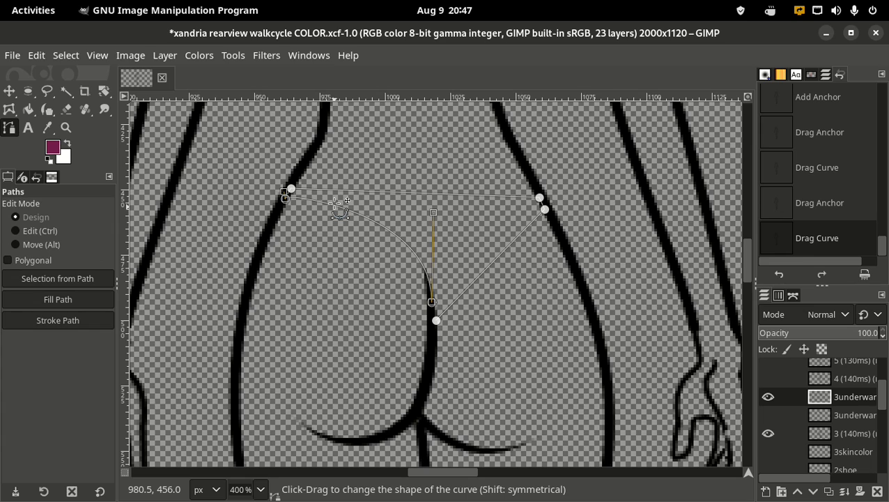
drag(433, 302, 430, 302)
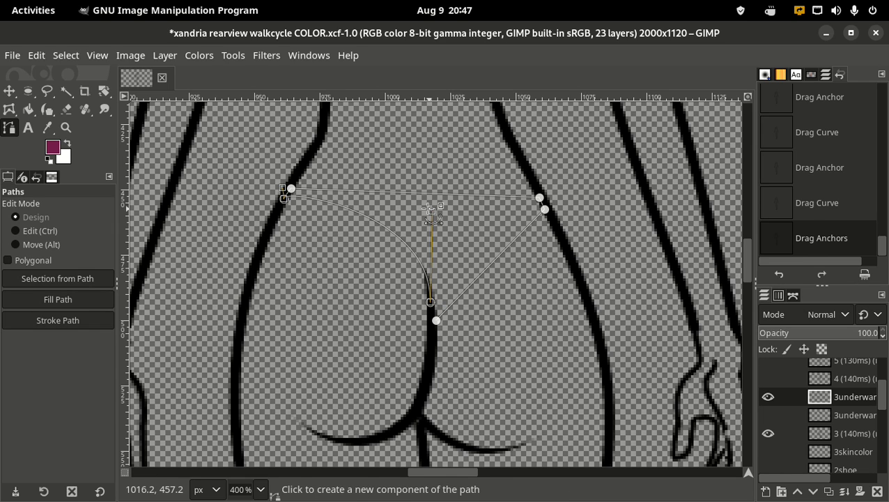
mouse_move(408, 244)
mouse_down()
mouse_move(406, 234)
mouse_move(424, 241)
mouse_up()
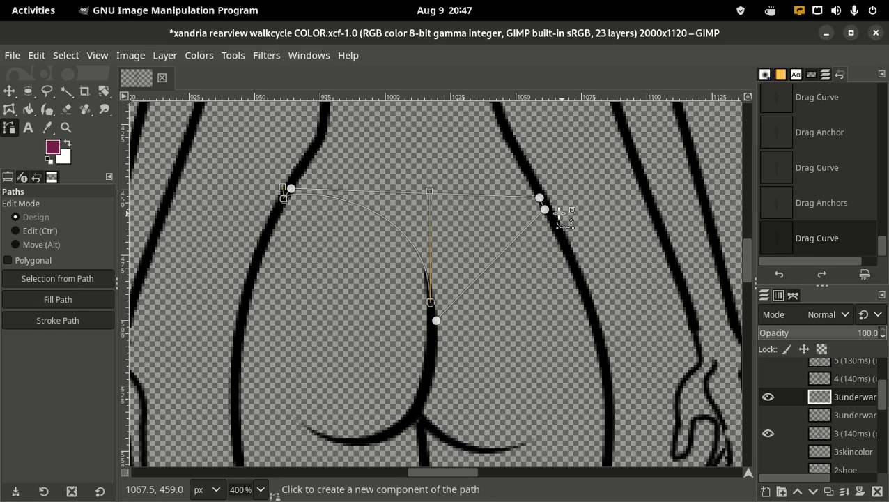
Step: Reposition the right hip anchors on the body line and bend the right leg-opening segment into a curve mirroring the left one
drag(545, 209, 545, 212)
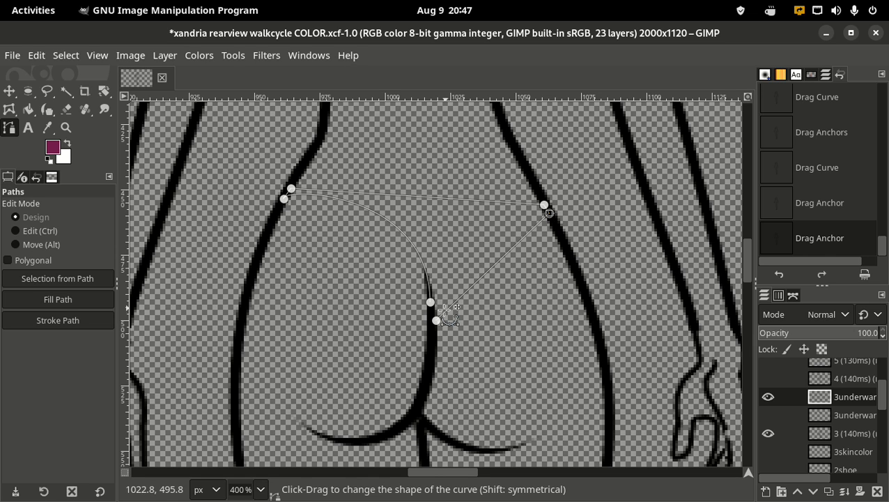
mouse_move(440, 311)
mouse_down()
mouse_move(432, 301)
mouse_move(446, 265)
mouse_move(443, 301)
mouse_up()
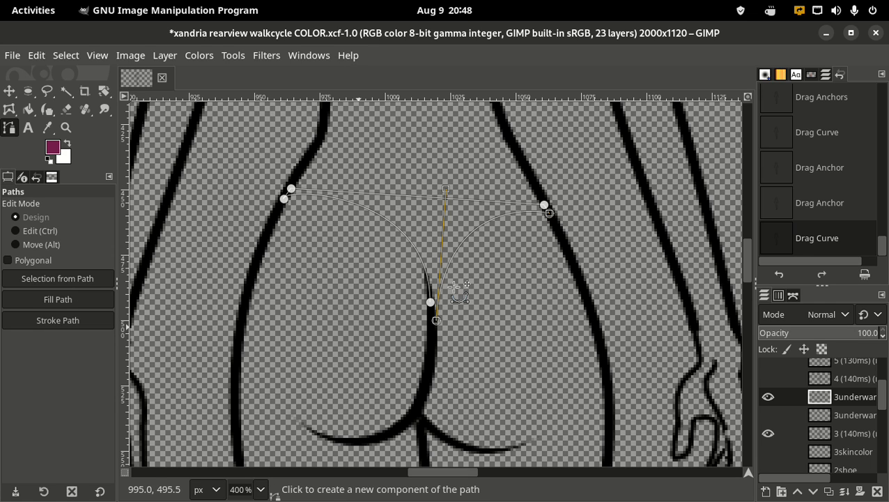
click(436, 320)
drag(436, 320, 435, 320)
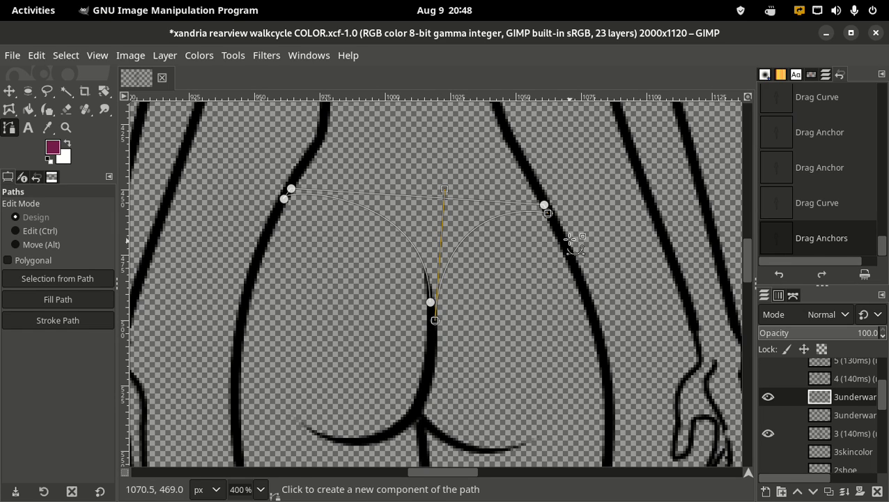
mouse_move(21, 191)
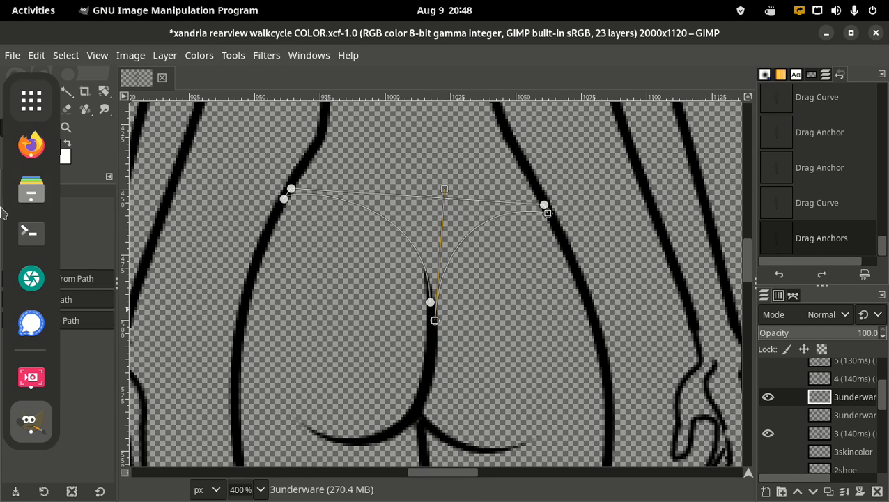
click(21, 376)
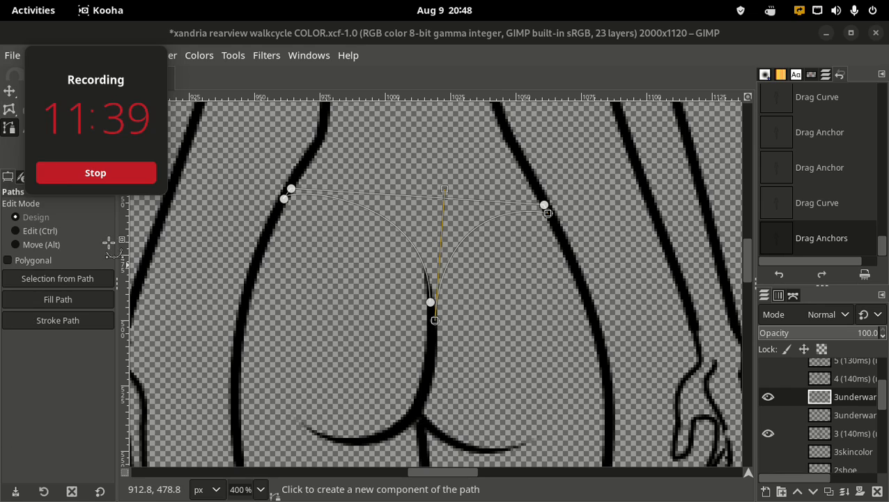
click(62, 325)
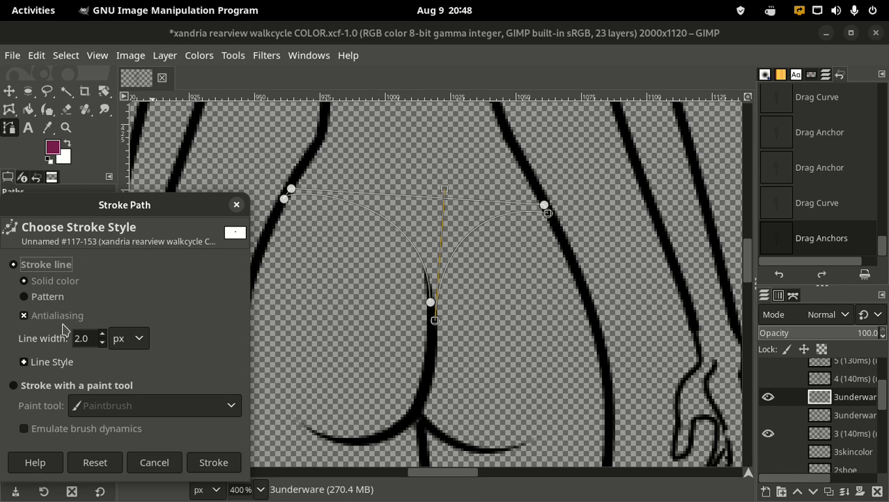
click(213, 464)
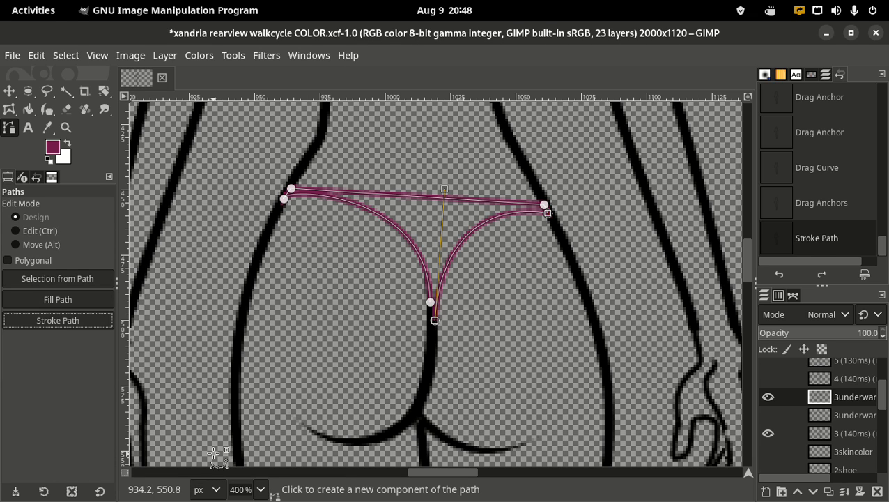
key(ctrl+z)
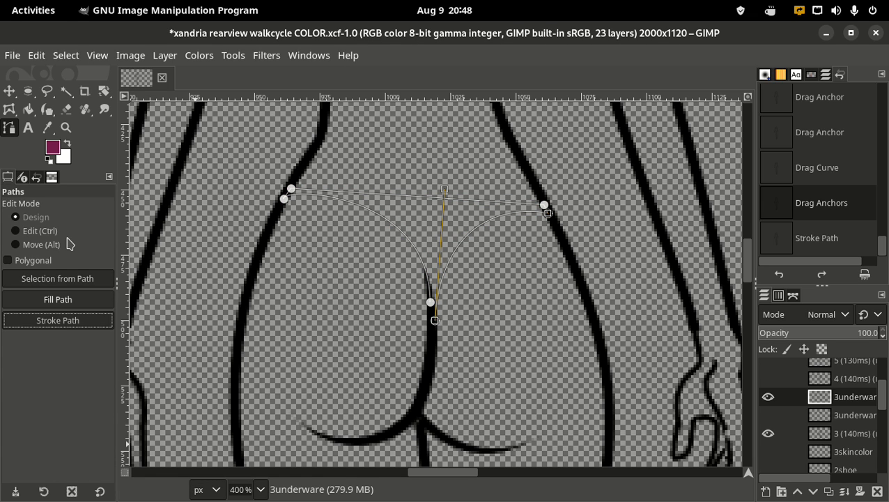
Step: Reset the colors to default black and white, and stroke the bottoms' path with a 2 px solid line on the upper 3underware layer
key(d)
click(105, 323)
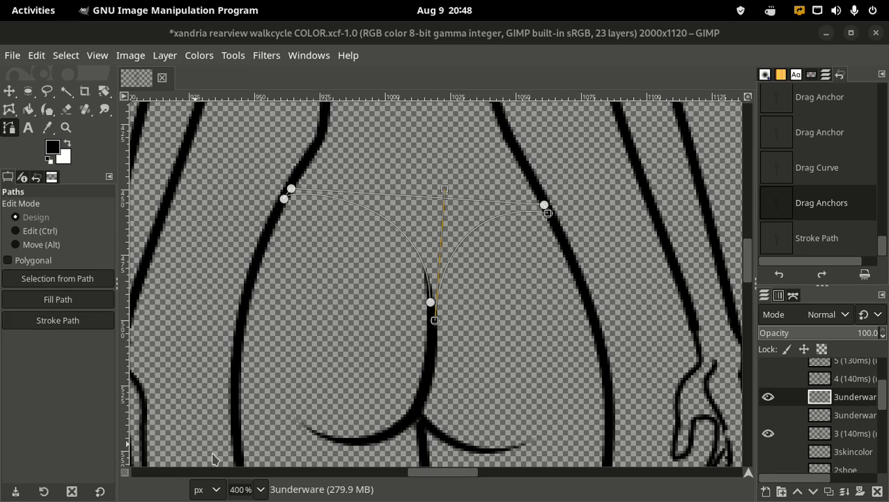
click(230, 459)
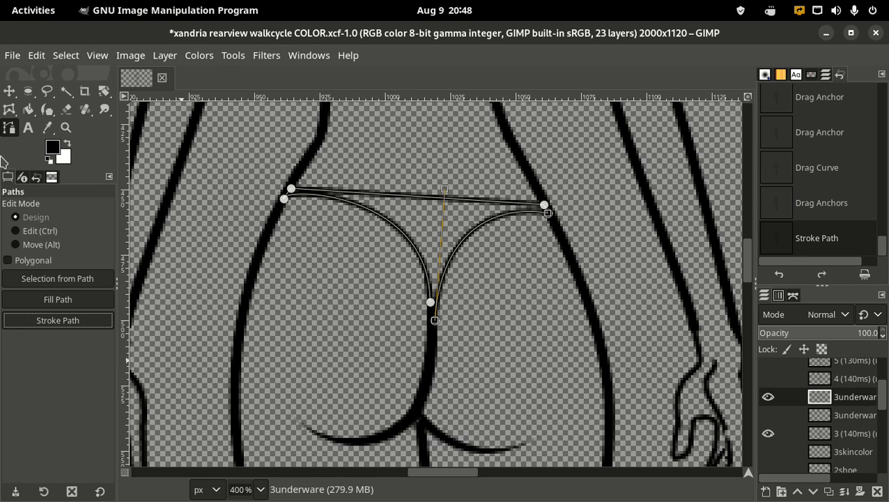
click(13, 96)
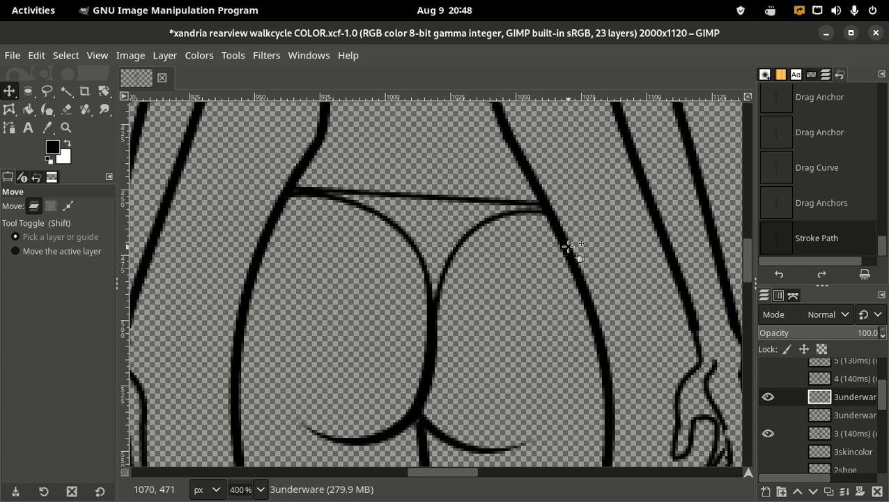
scroll(568, 247, down, 2)
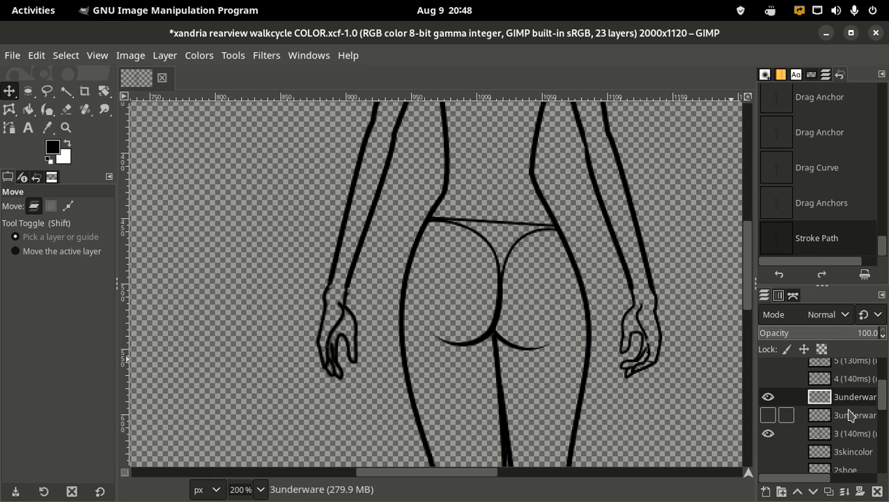
Step: Make the 3underware color layer active and set the foreground color to the saved magenta from the color history
click(821, 420)
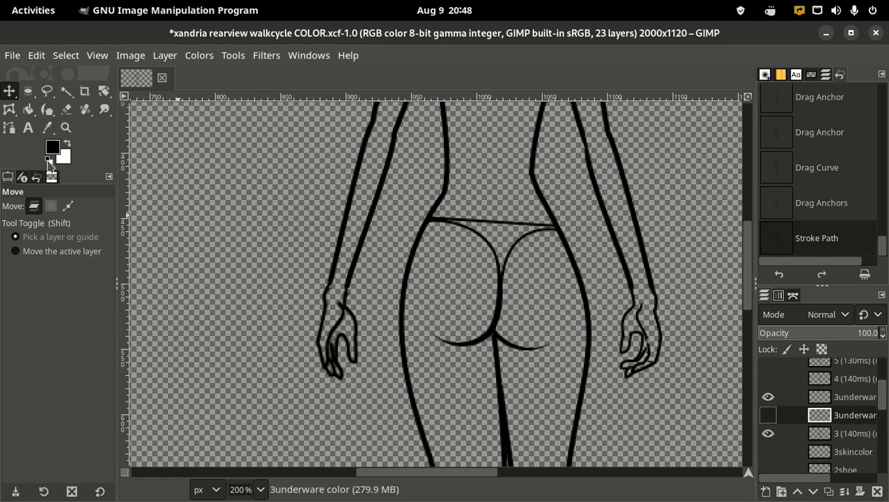
click(55, 153)
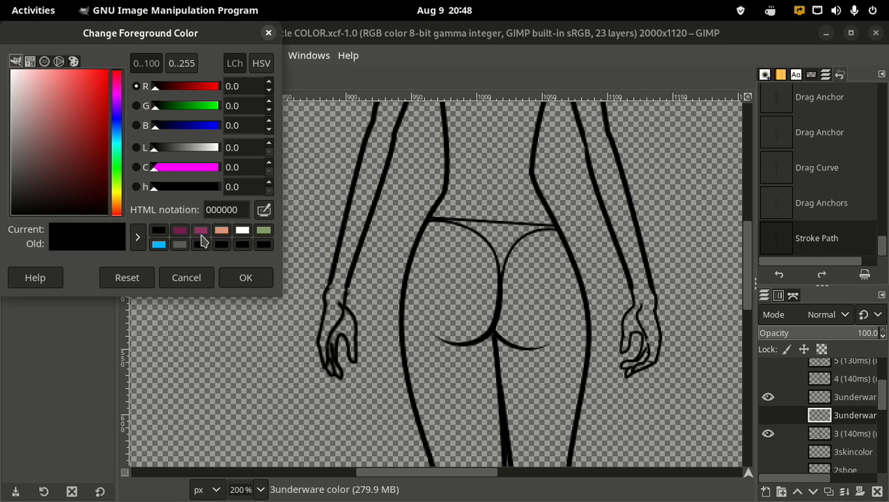
click(200, 231)
click(245, 277)
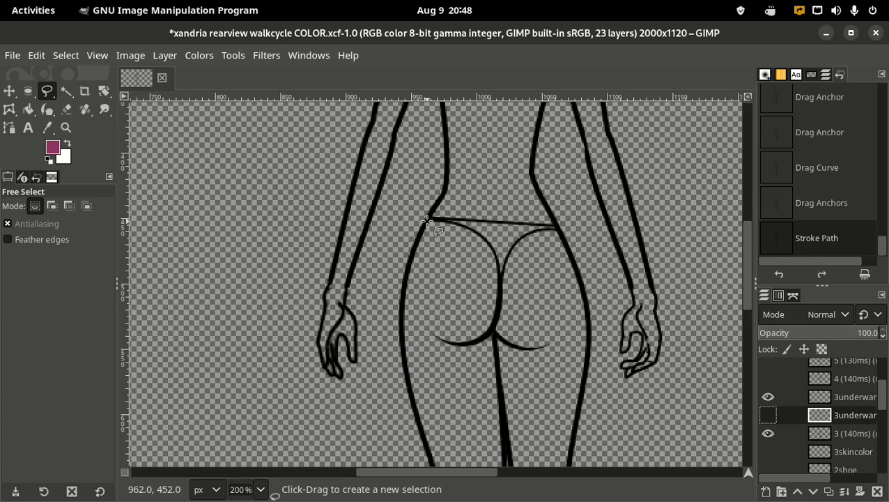
Step: Start a Free Select outline at the left hip corner of the bottoms, following the waistband line and rounding the right hip corner
click(427, 221)
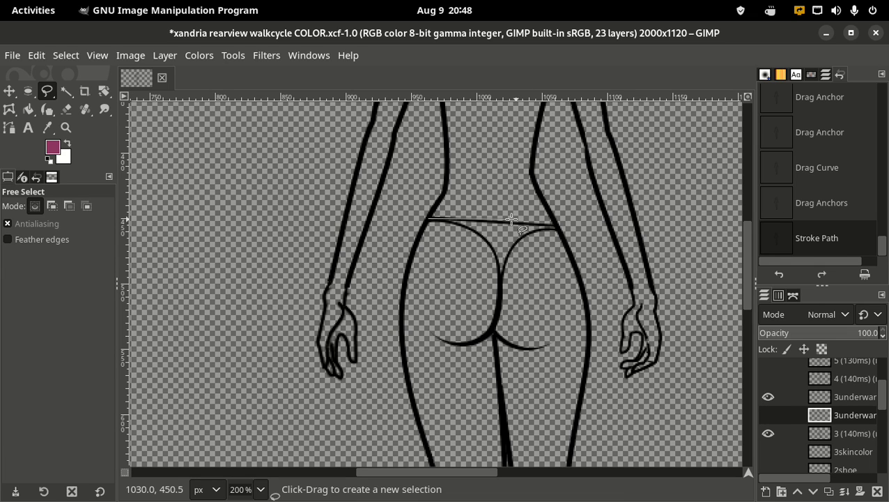
scroll(487, 219, up, 2)
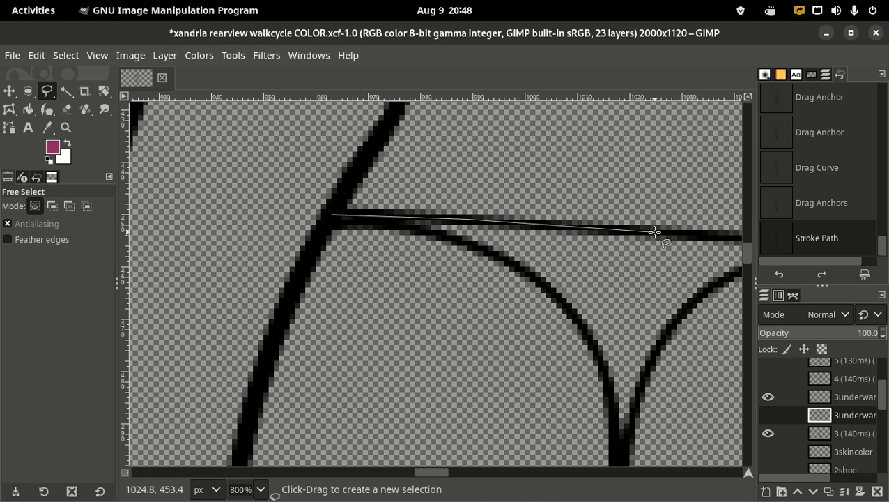
click(654, 233)
drag(432, 472, 459, 476)
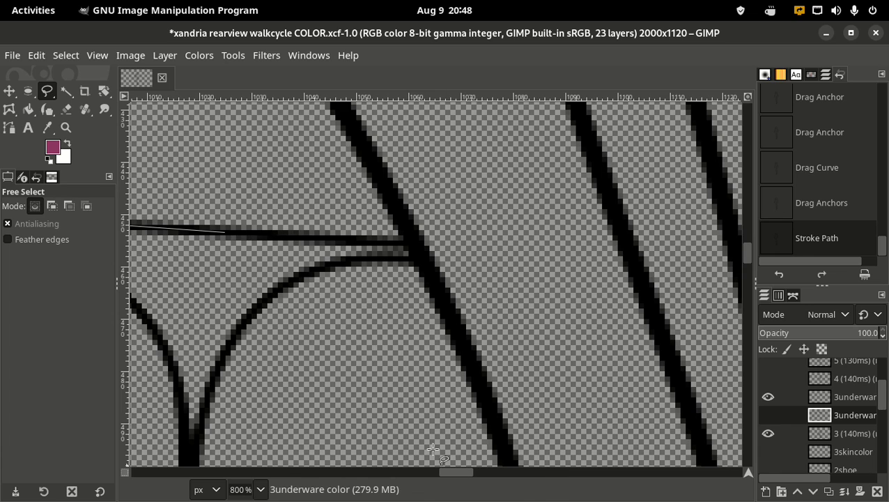
click(422, 261)
Step: Continue the Free Select outline with points along the right leg-opening curve down toward the center crease
click(388, 259)
click(341, 262)
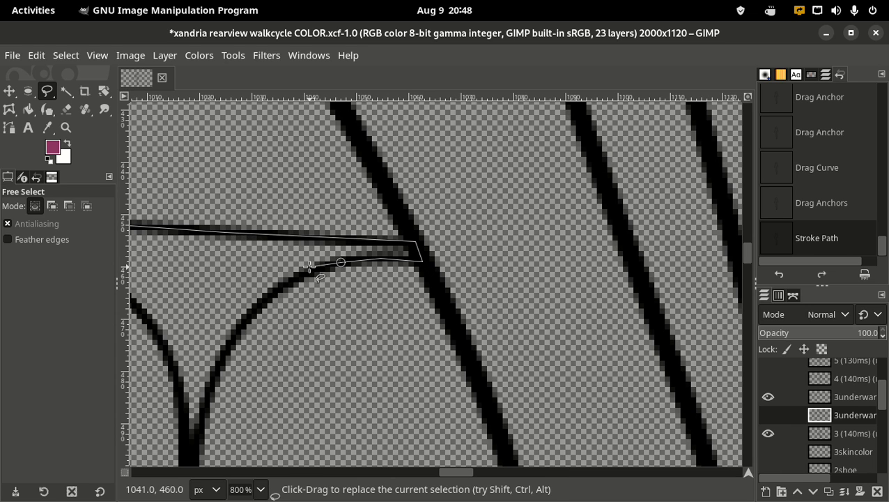
click(308, 269)
click(254, 312)
click(233, 341)
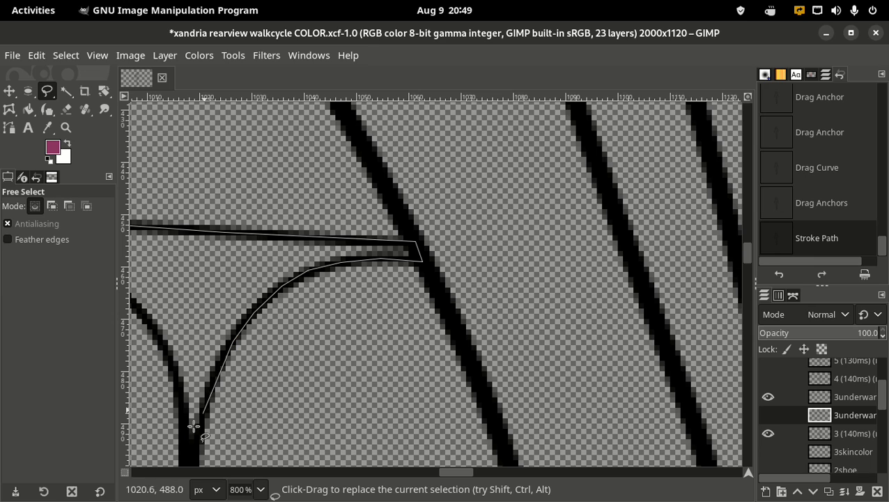
click(215, 376)
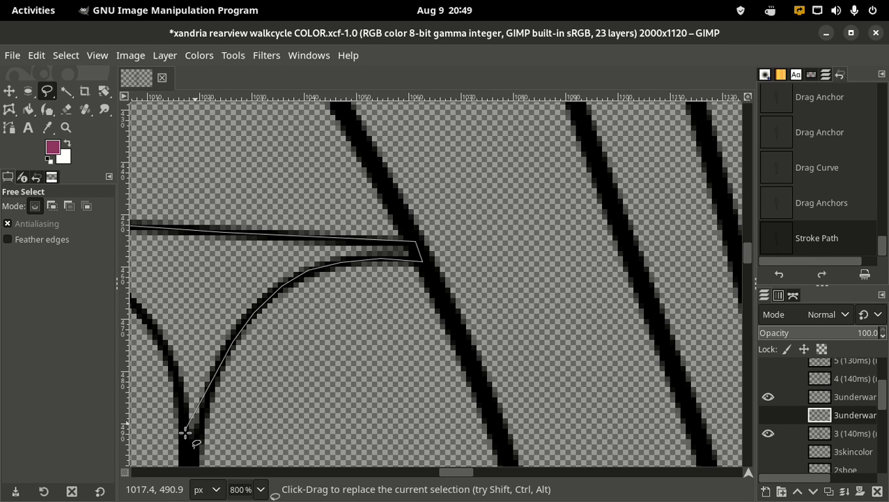
Step: Trace the left leg-opening curve from the crease back to the left hip corner and close it into a selection
drag(451, 479, 435, 479)
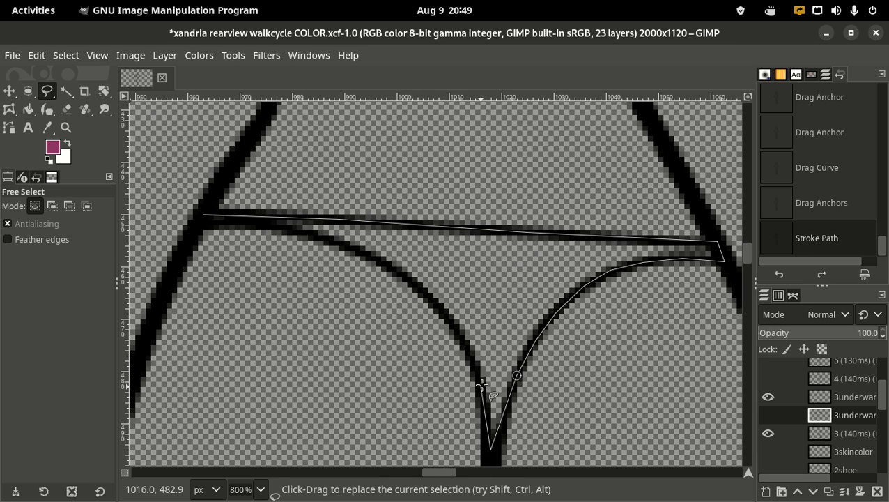
click(481, 384)
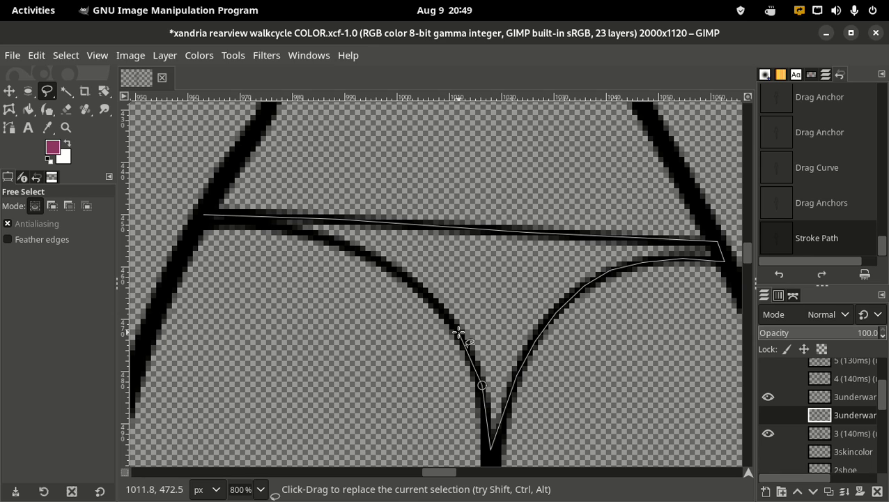
click(458, 332)
click(419, 286)
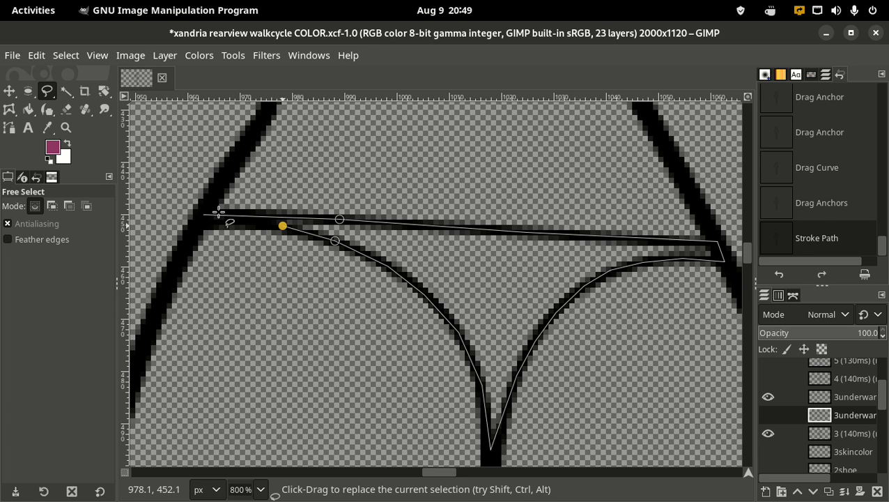
key(Return)
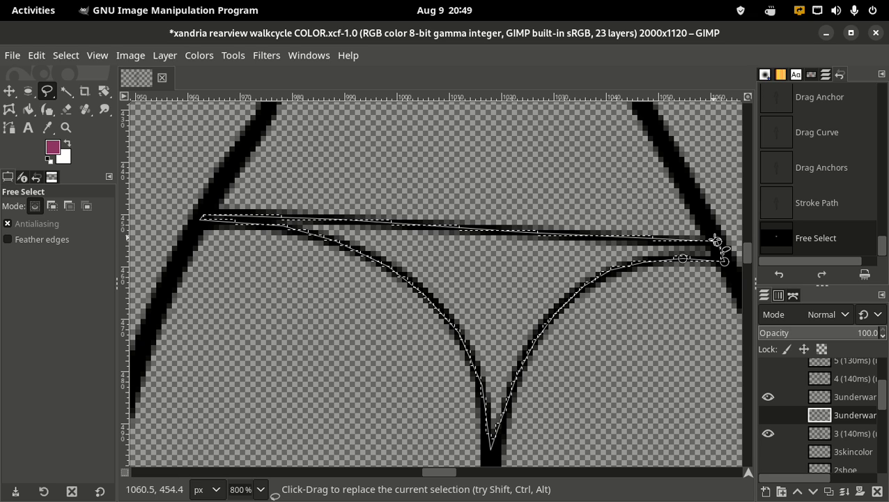
Step: Nudge the selection's right hip corner points inward and align the upper right leg-opening points with the black line
drag(715, 239, 716, 243)
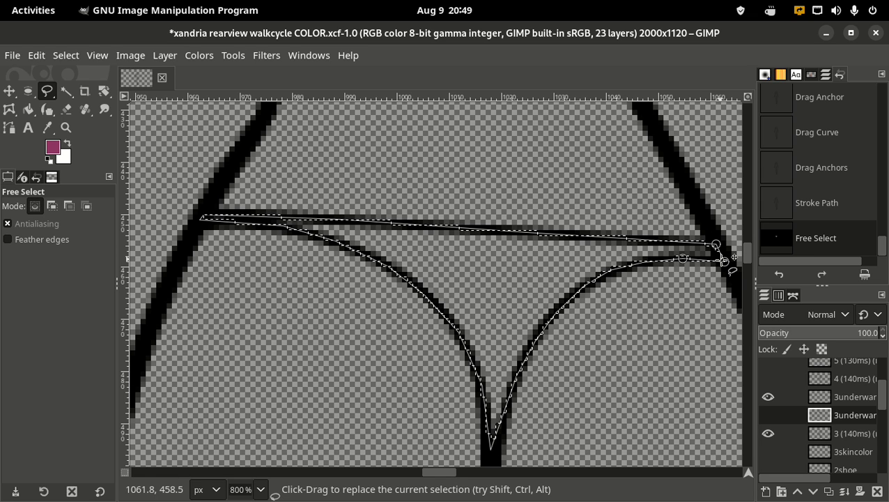
drag(725, 260, 710, 242)
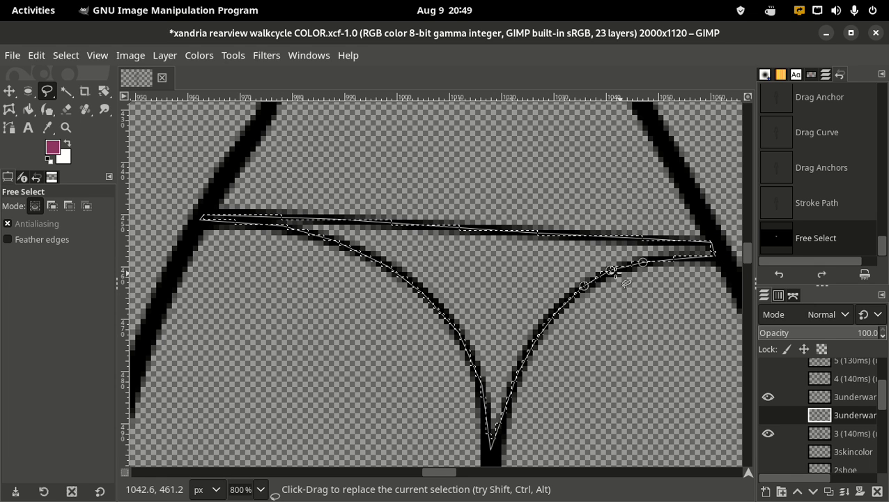
drag(610, 270, 609, 268)
key(Return)
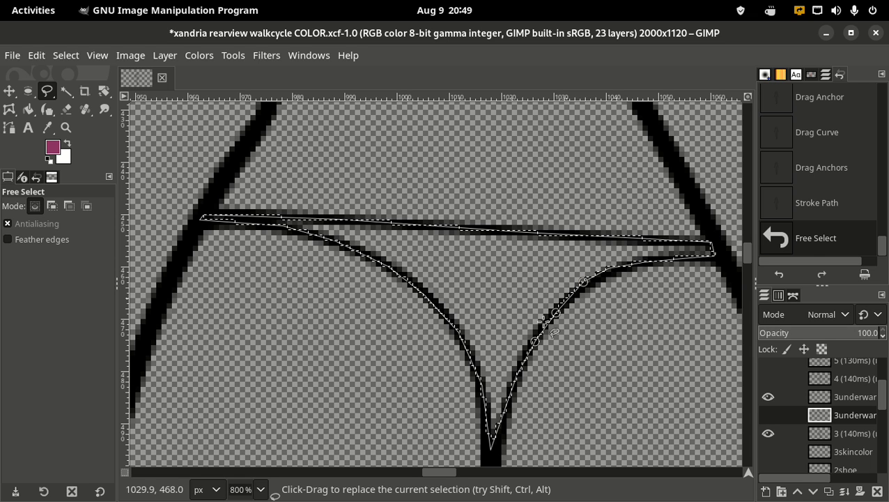
drag(551, 306, 550, 309)
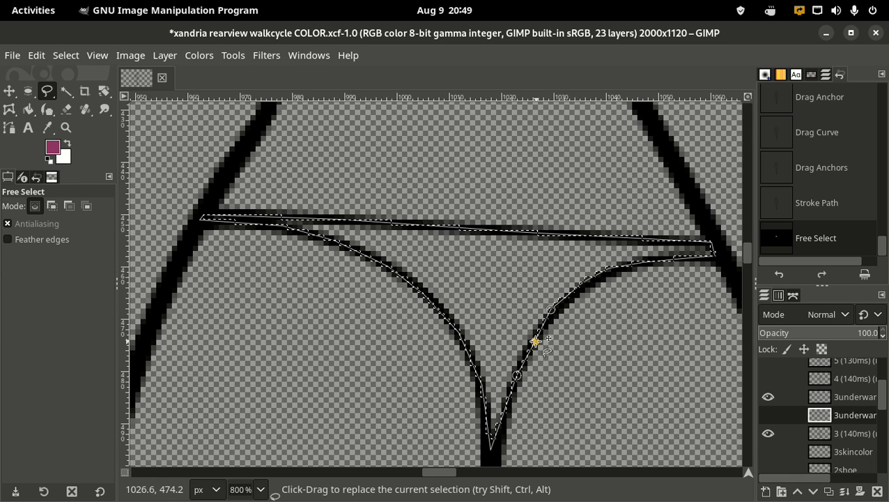
Step: Reposition the selection's lower right leg-opening points and the lowest left one onto the outline near the crease
key(ctrl+z)
key(ctrl+y)
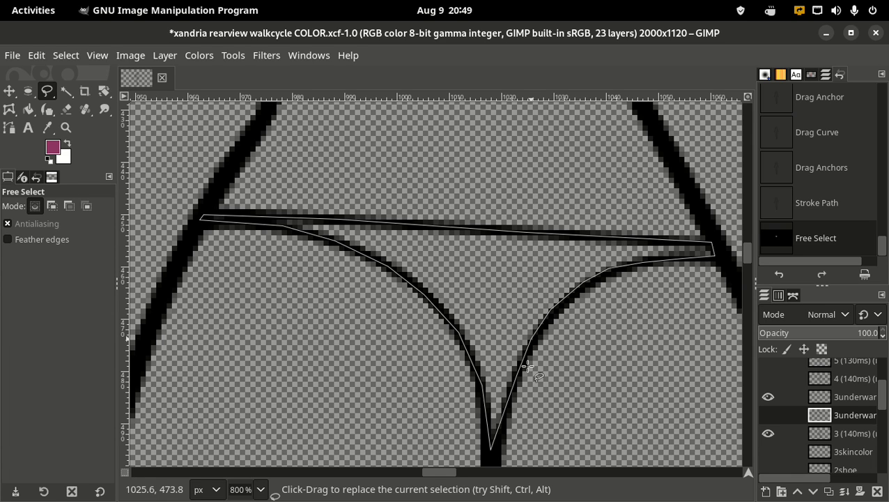
key(ctrl+z)
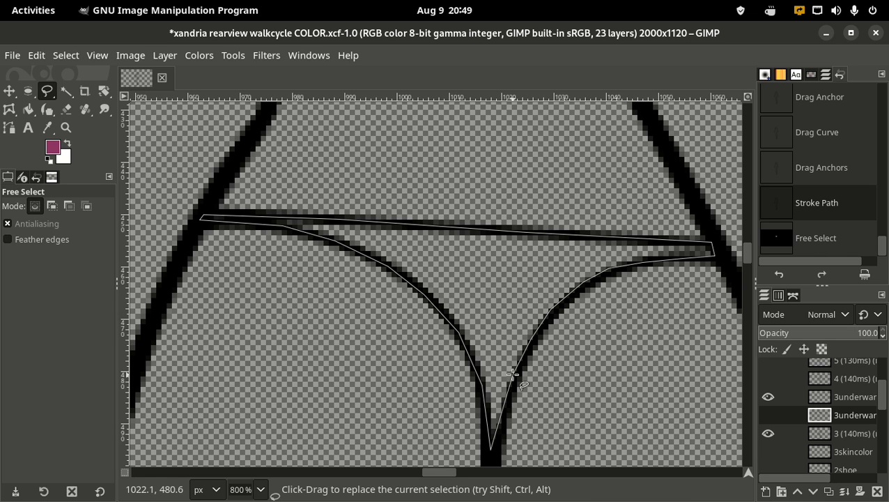
key(ctrl+y)
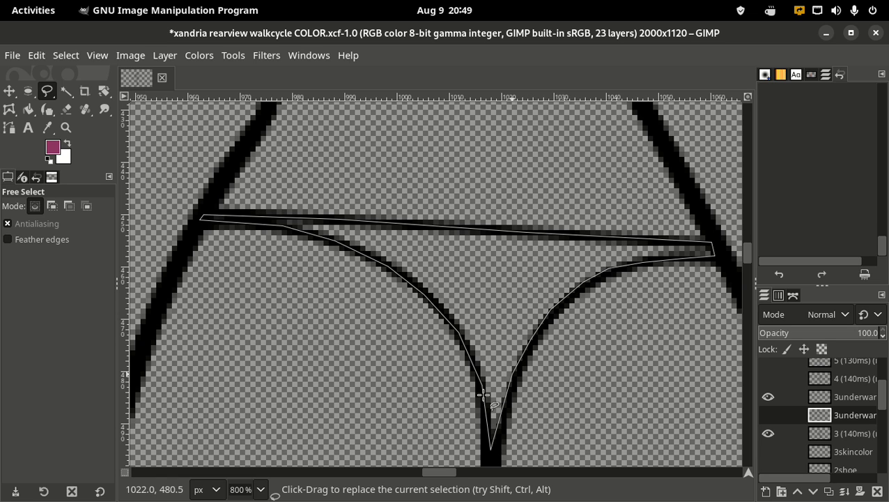
key(ctrl+z)
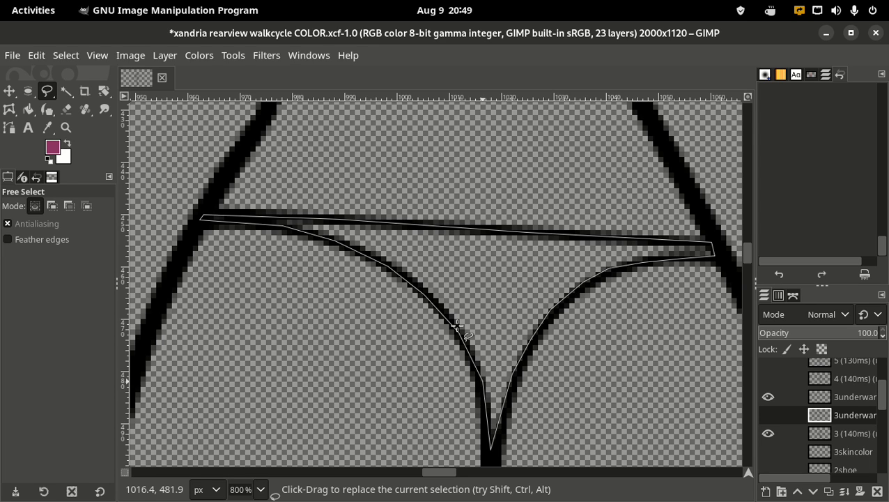
Step: Reposition the remaining left leg-opening points and the right waistband corner on the outline, and apply the adjusted selection
key(ctrl+y)
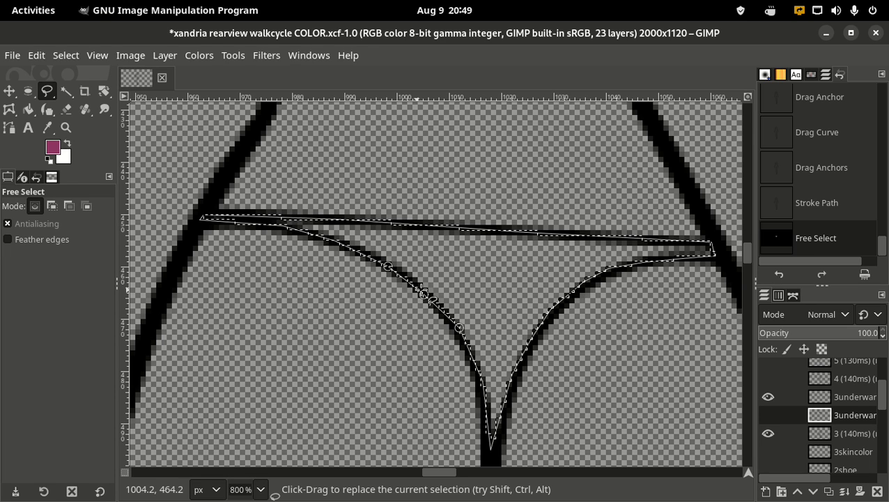
key(ctrl+z)
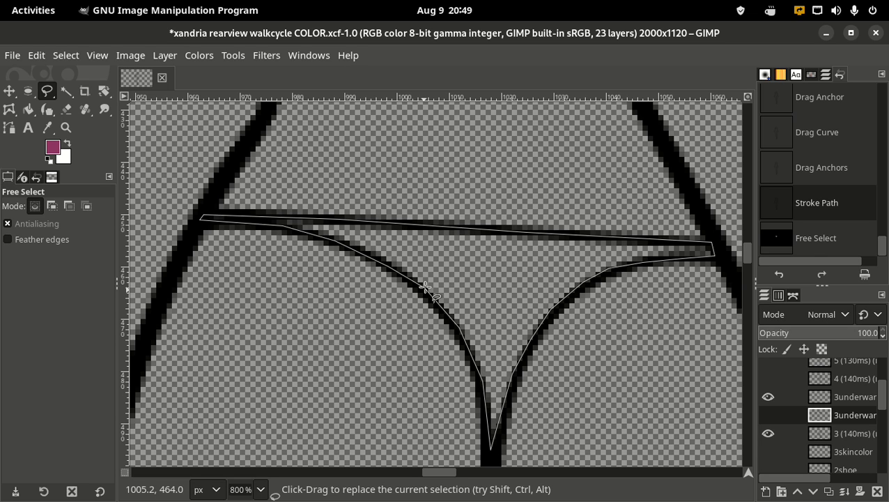
key(ctrl+y)
key(ctrl+z)
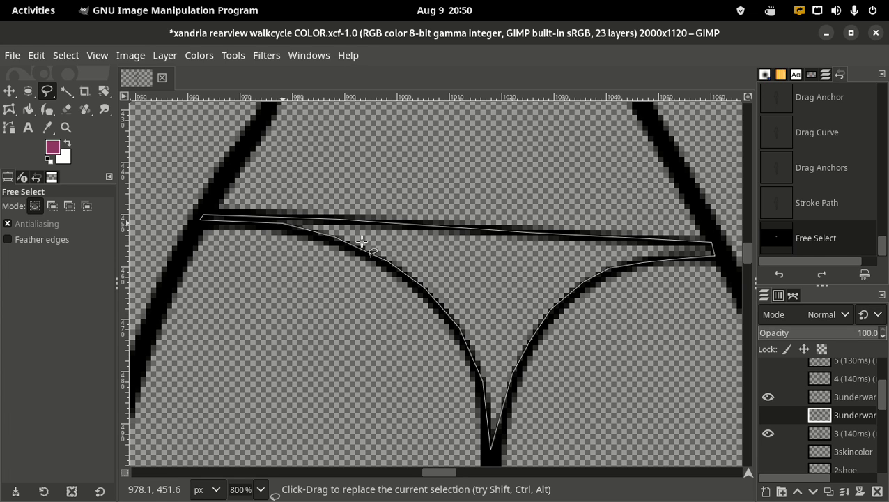
drag(711, 242, 711, 247)
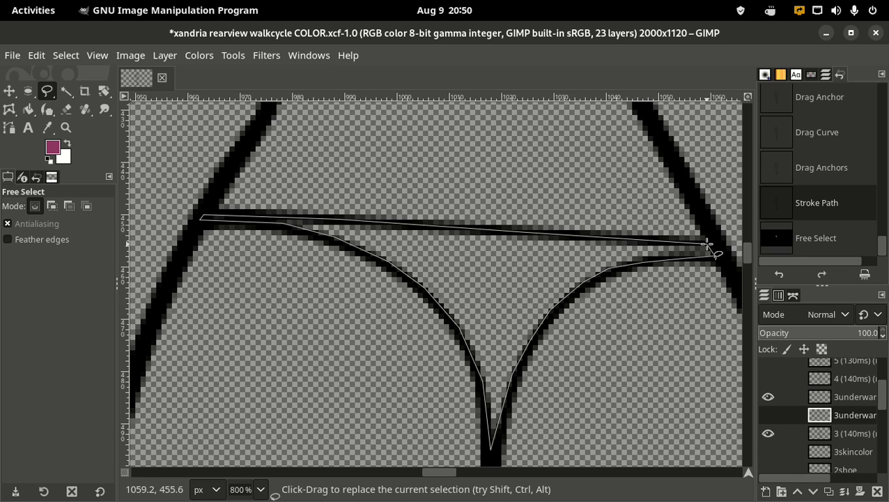
key(Return)
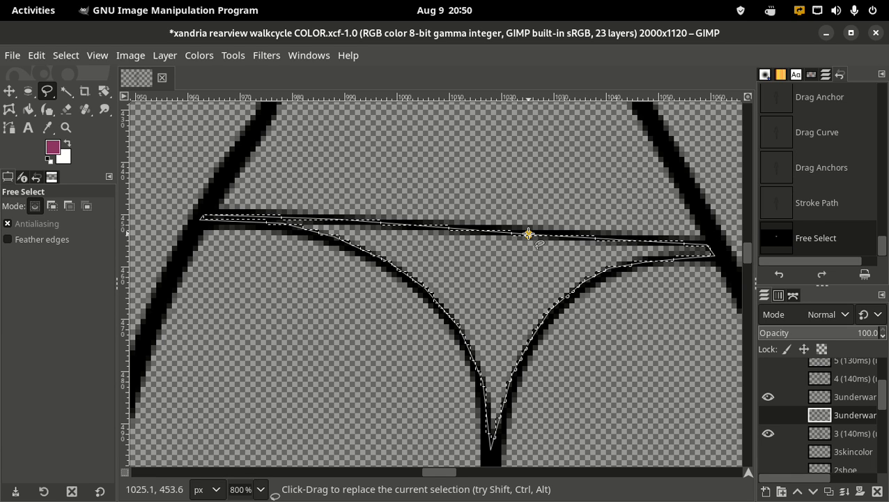
Step: Clear the selected area on both the 3underware color and 3underware layers, and make the color layer active and visible
key(Delete)
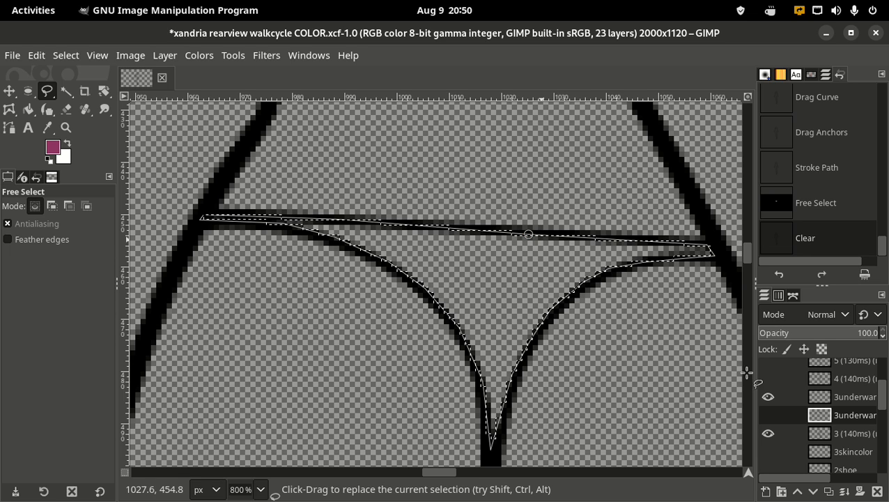
click(824, 398)
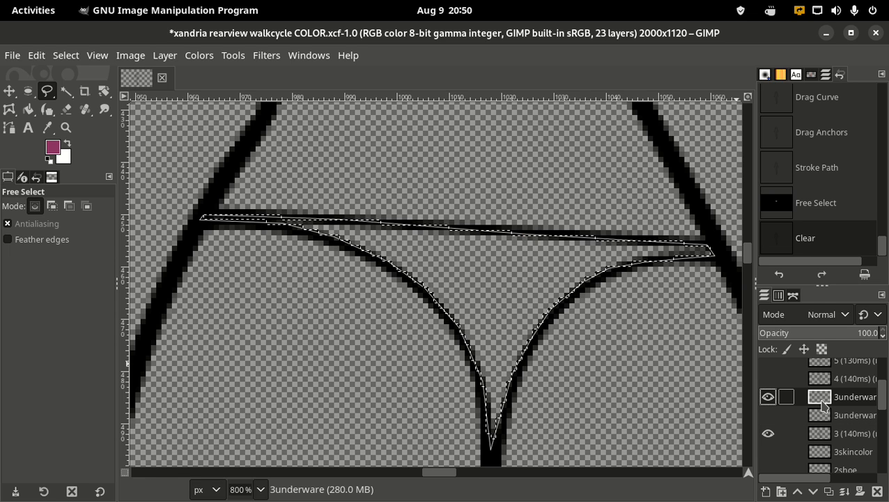
key(Delete)
click(828, 415)
click(769, 416)
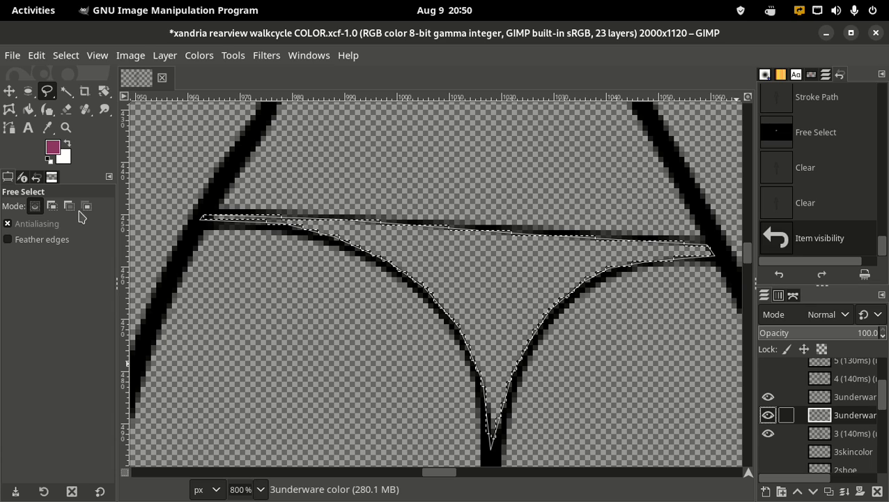
Step: Bucket-fill the selected bottoms with the magenta foreground color on the 3underware color layer and remove the selection
click(27, 109)
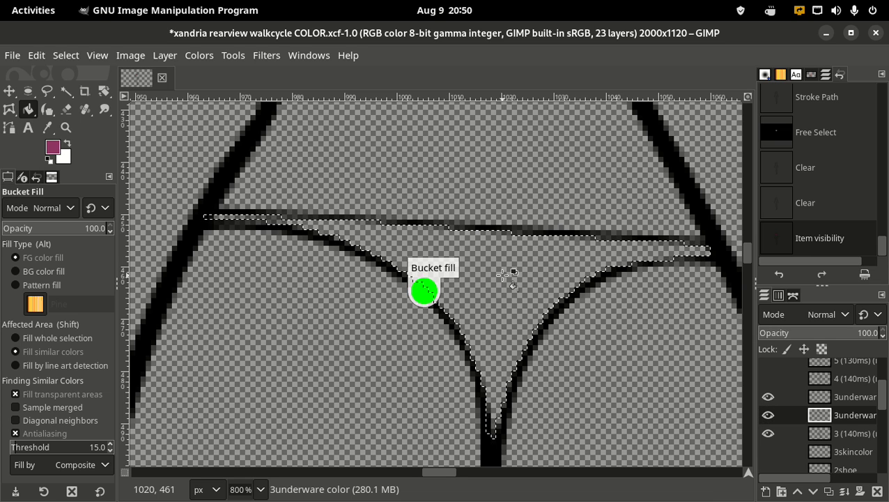
click(503, 274)
click(9, 92)
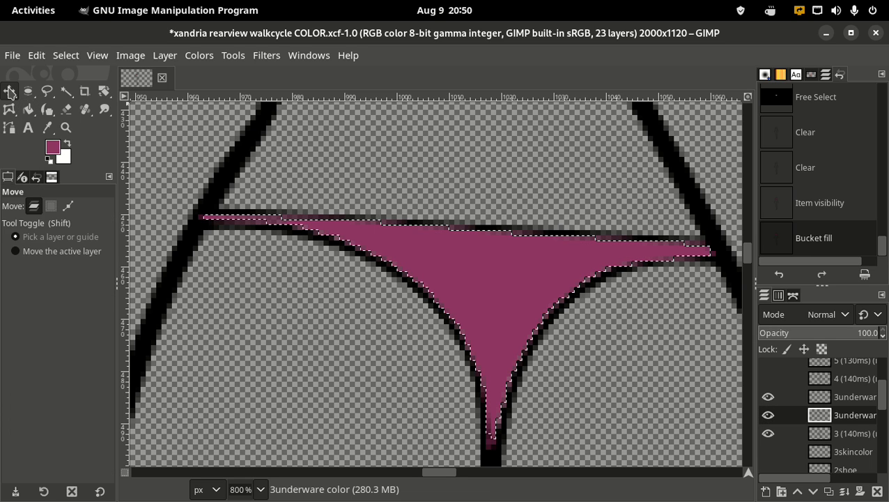
click(67, 56)
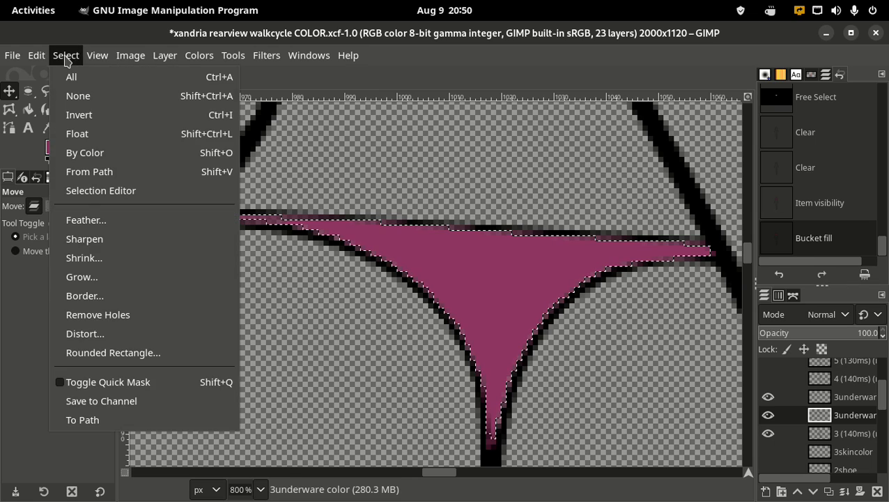
click(75, 95)
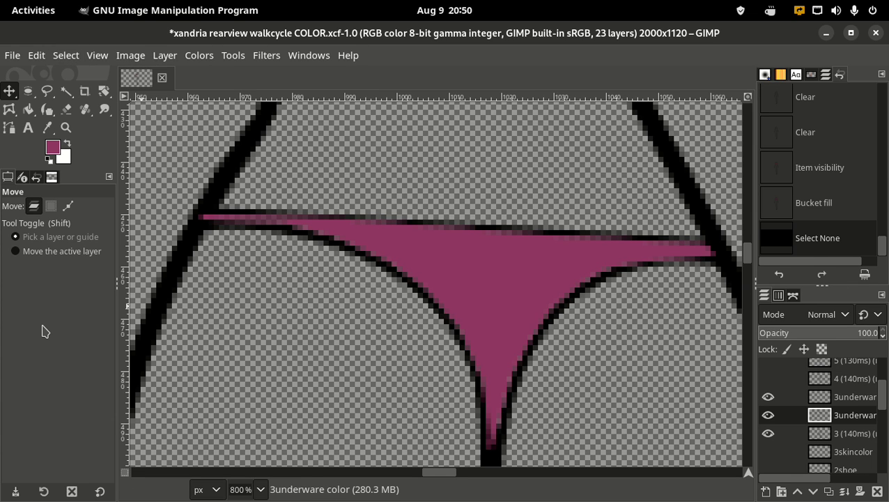
click(31, 375)
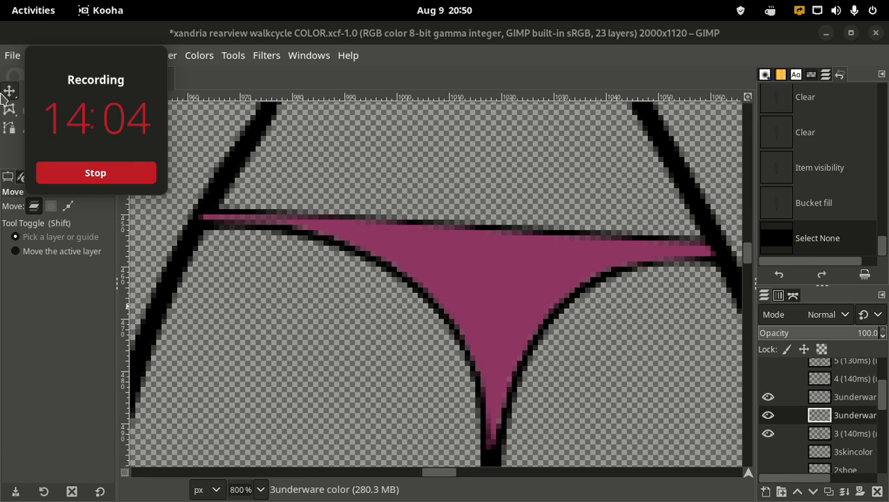